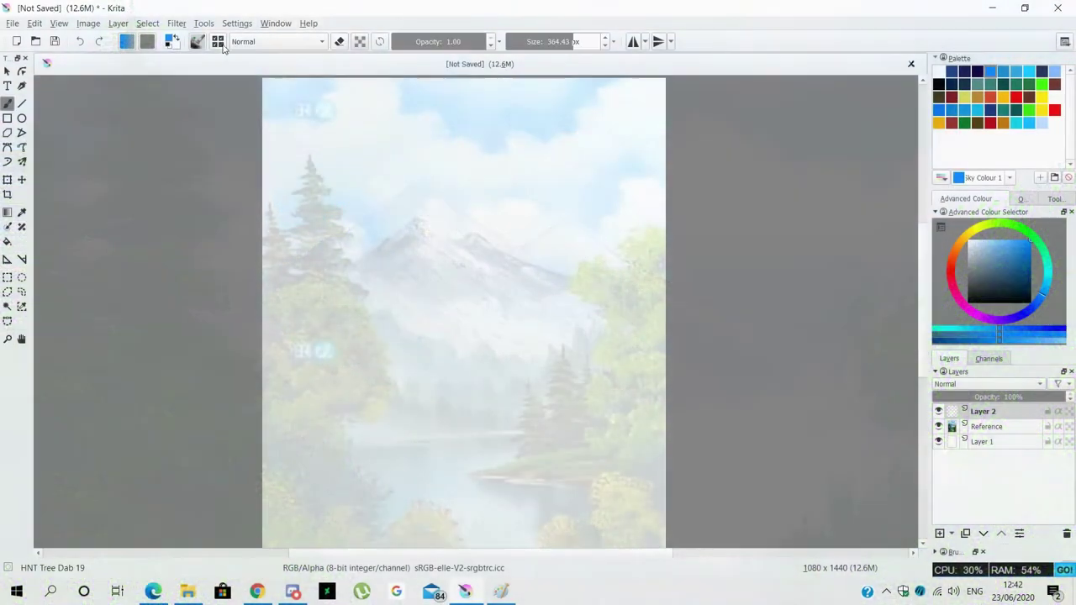
# Choose the HNS Skypainter KrissKrossing brush at reduced opacity and paint a blue band across the top sky.
pyautogui.click(217, 42)
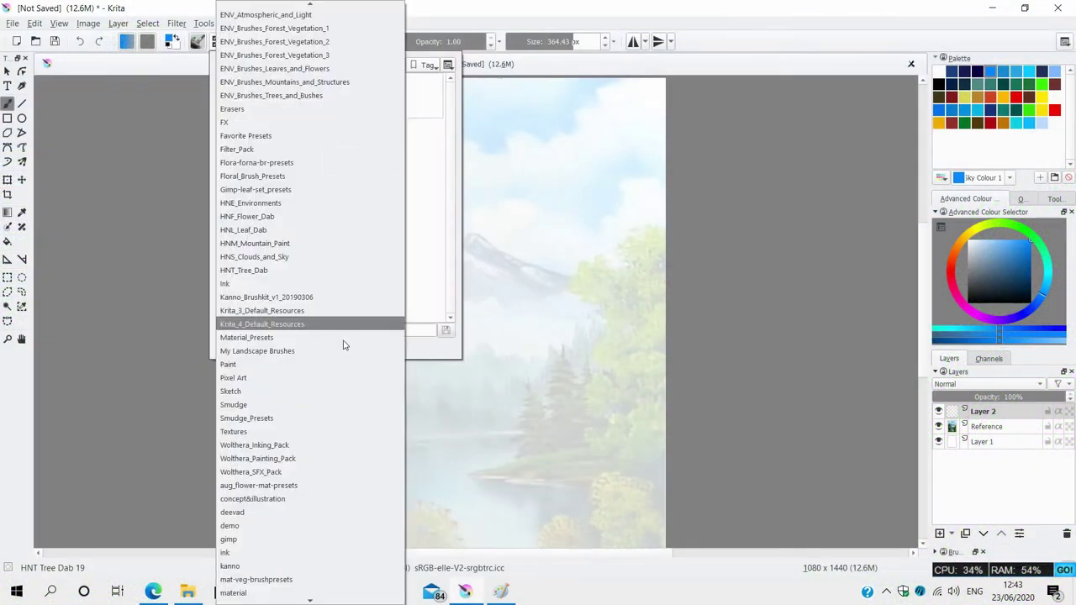
pyautogui.click(336, 322)
pyautogui.click(472, 42)
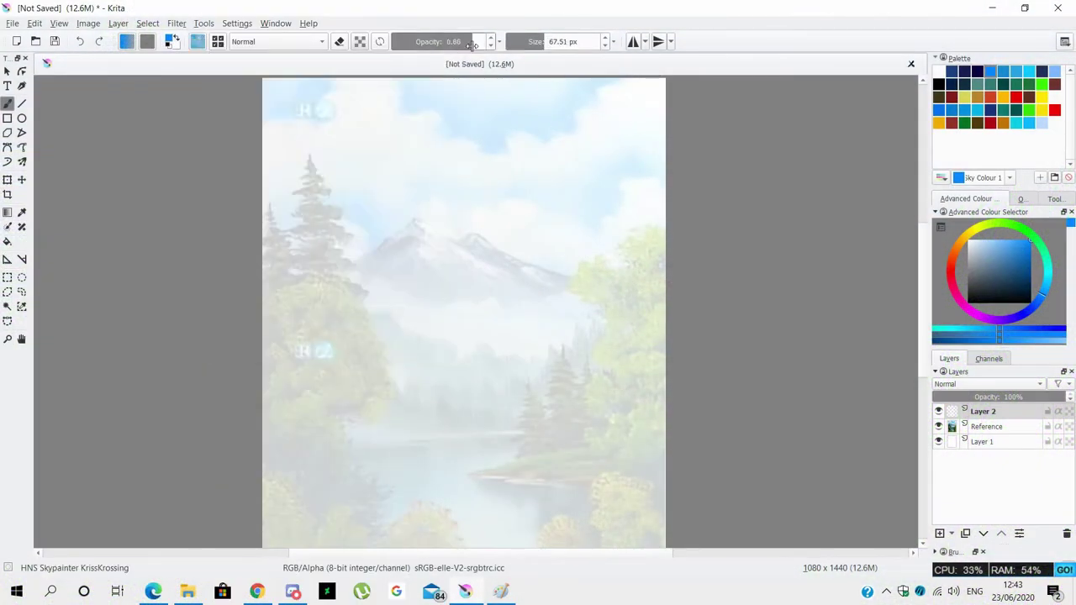
pyautogui.moveTo(586, 79)
pyautogui.mouseDown()
pyautogui.moveTo(576, 94)
pyautogui.moveTo(516, 112)
pyautogui.moveTo(413, 95)
pyautogui.mouseUp()
pyautogui.click(490, 43)
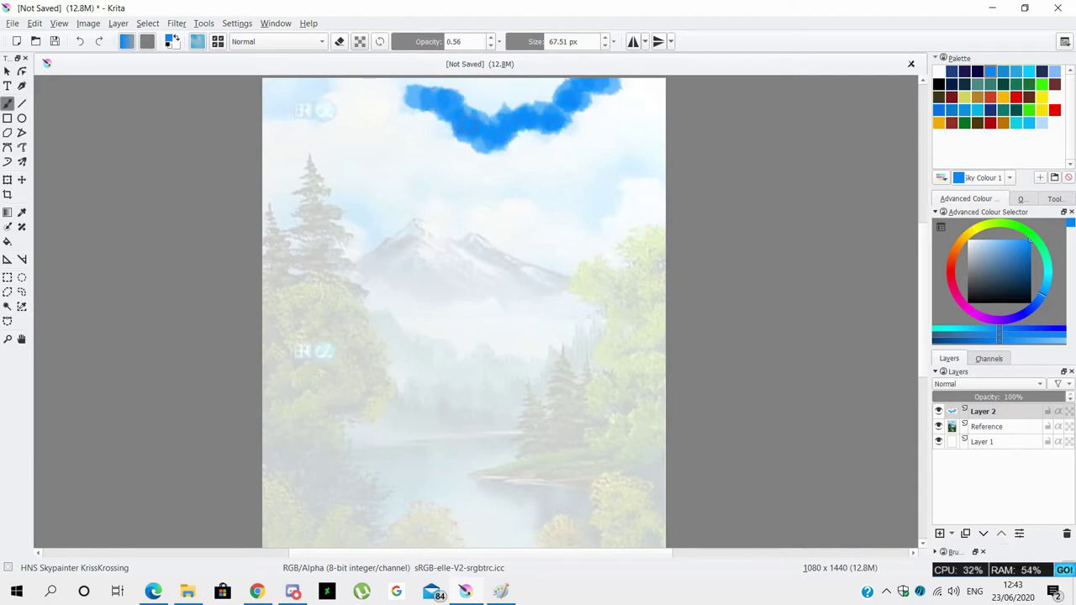
pyautogui.hotkey('ctrl', 'z')
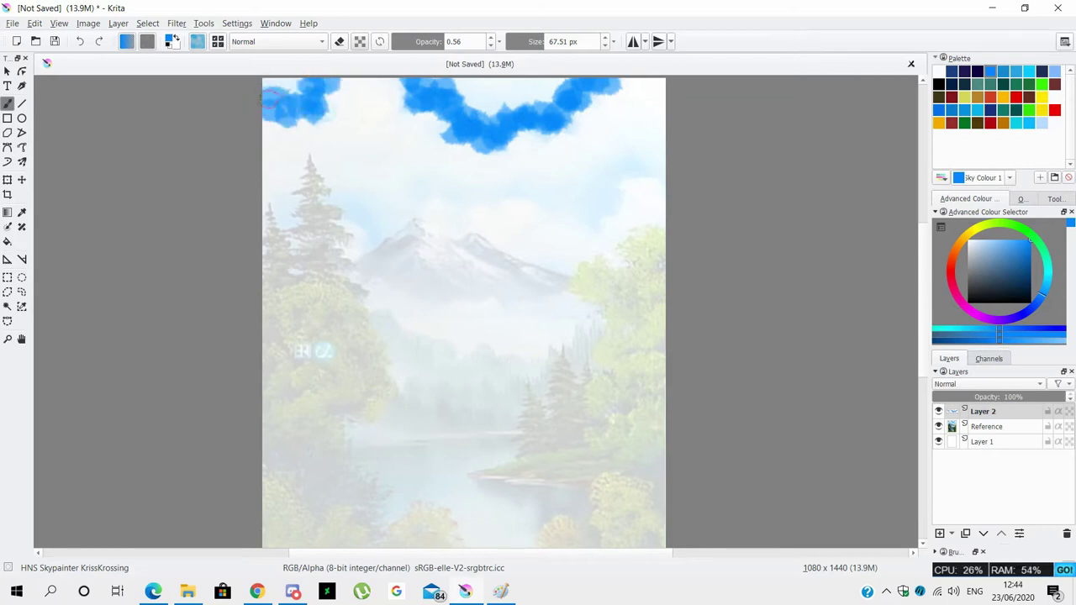
# Make the Reference painting more visible and paint a blue sky band in from the right edge.
pyautogui.click(987, 426)
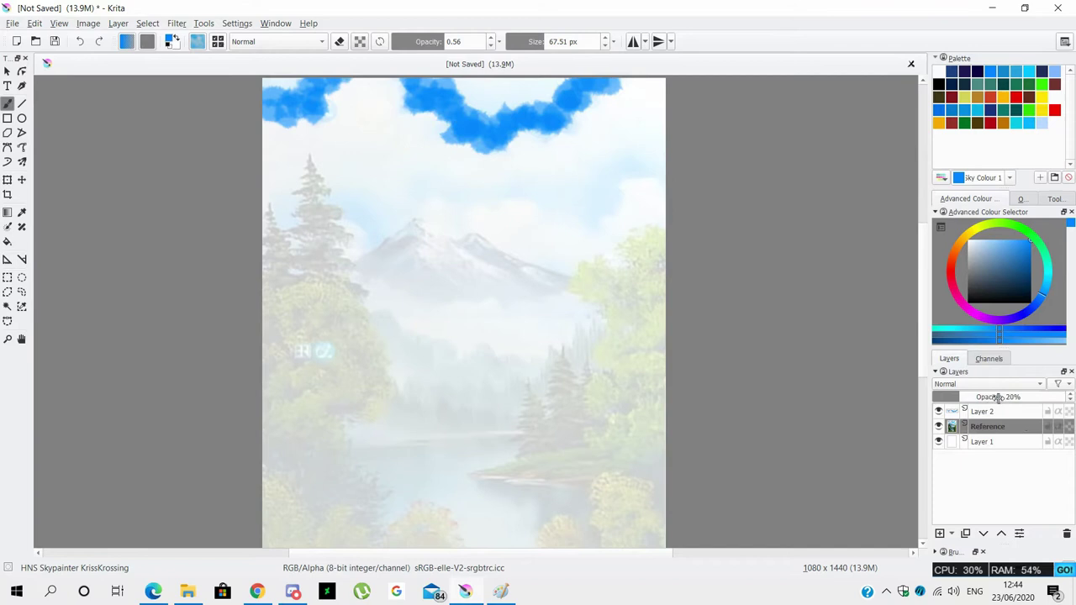
pyautogui.moveTo(975, 397); pyautogui.dragTo(1063, 397)
pyautogui.click(983, 411)
pyautogui.moveTo(660, 166)
pyautogui.mouseDown()
pyautogui.moveTo(593, 200)
pyautogui.moveTo(557, 187)
pyautogui.mouseUp()
pyautogui.hotkey('ctrl', 'z')
# At about 0.29 opacity, paint a blue band over the mountain, then hide the Reference layer.
pyautogui.hotkey('ctrl', 'z')
pyautogui.press('o')
pyautogui.moveTo(664, 168)
pyautogui.mouseDown()
pyautogui.moveTo(583, 196)
pyautogui.moveTo(516, 178)
pyautogui.moveTo(380, 225)
pyautogui.moveTo(345, 202)
pyautogui.moveTo(285, 214)
pyautogui.mouseUp()
pyautogui.hotkey('ctrl', 'z')
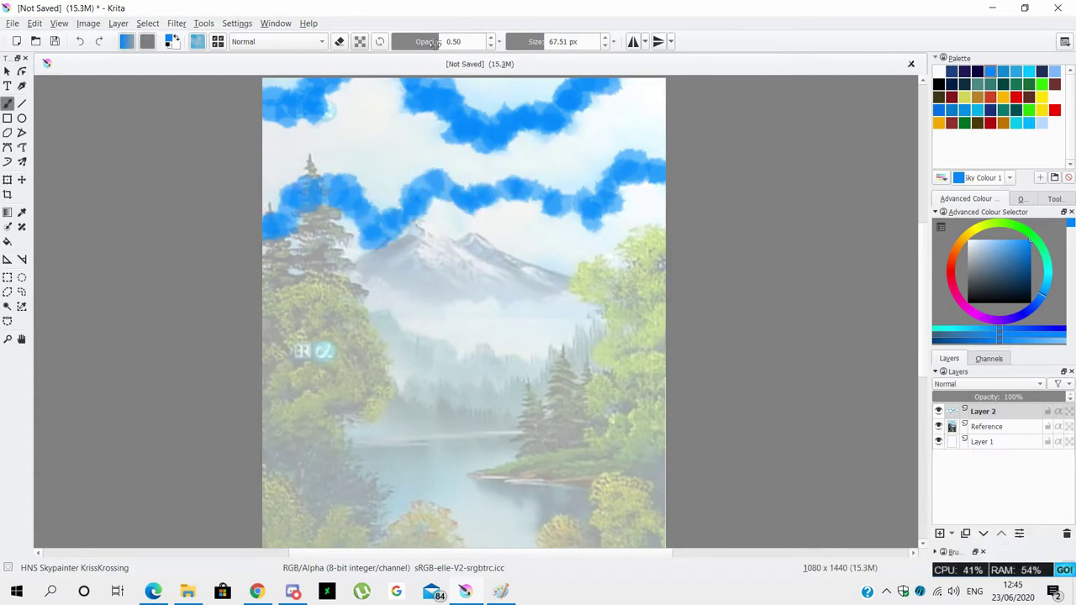
pyautogui.moveTo(428, 46); pyautogui.dragTo(422, 47)
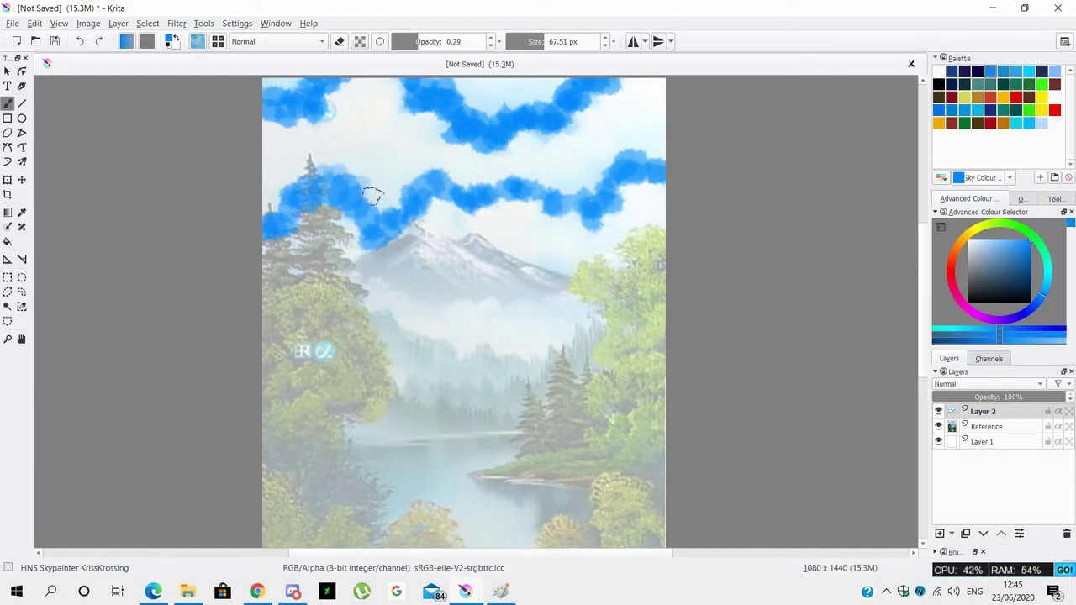
pyautogui.moveTo(660, 236)
pyautogui.mouseDown()
pyautogui.moveTo(522, 267)
pyautogui.moveTo(604, 282)
pyautogui.mouseUp()
pyautogui.press('.')
pyautogui.press('.')
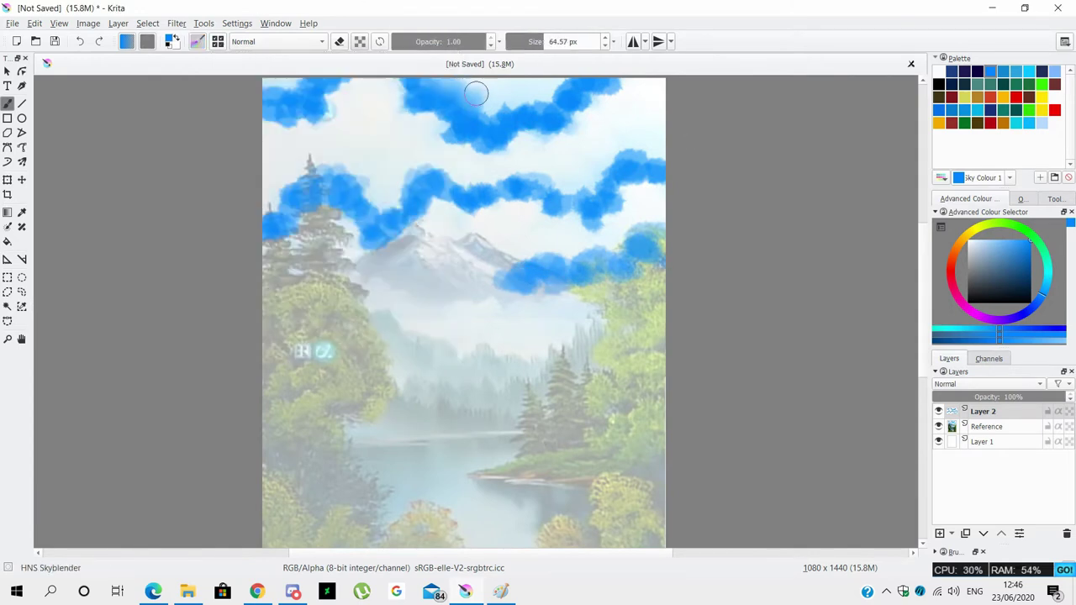
pyautogui.click(939, 426)
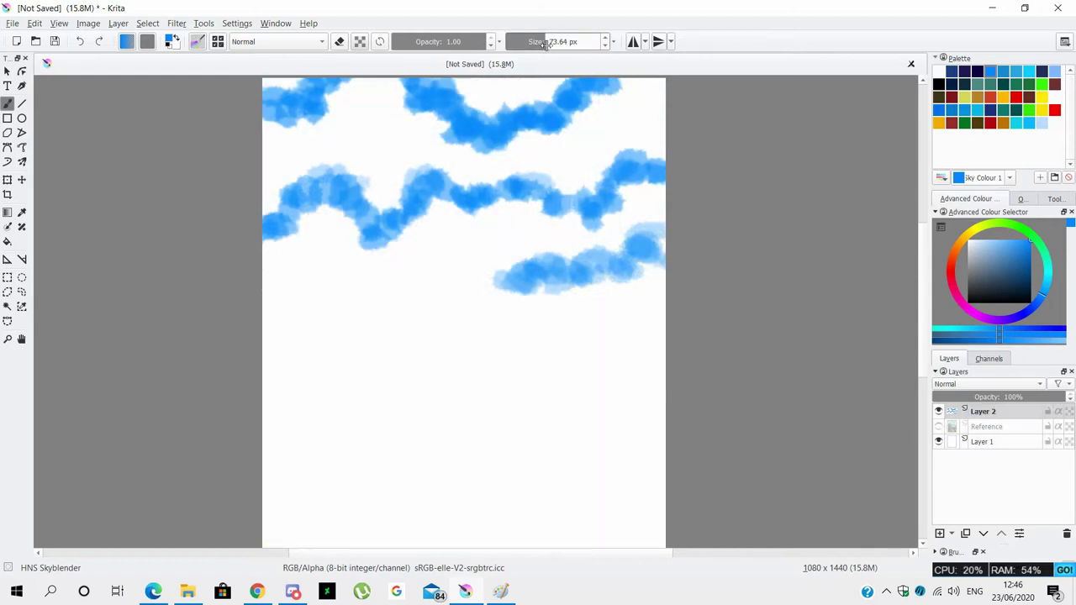
# Blend the top, middle and lower-right blue bands into soft clouds with the Skyblender brush.
pyautogui.moveTo(445, 93); pyautogui.dragTo(518, 90)
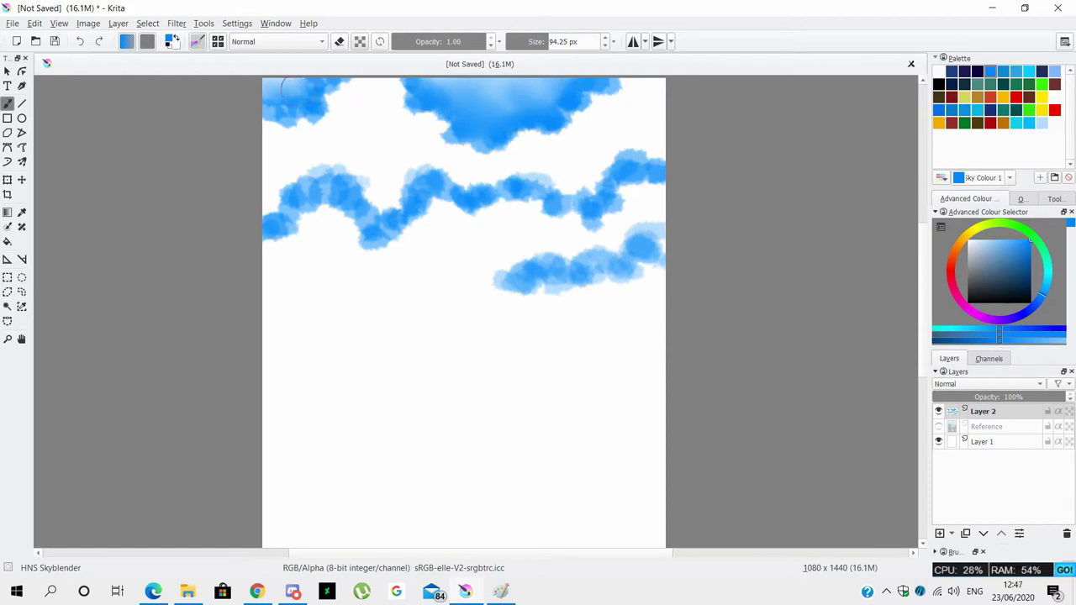
pyautogui.moveTo(294, 179)
pyautogui.mouseDown()
pyautogui.moveTo(377, 198)
pyautogui.moveTo(541, 173)
pyautogui.mouseUp()
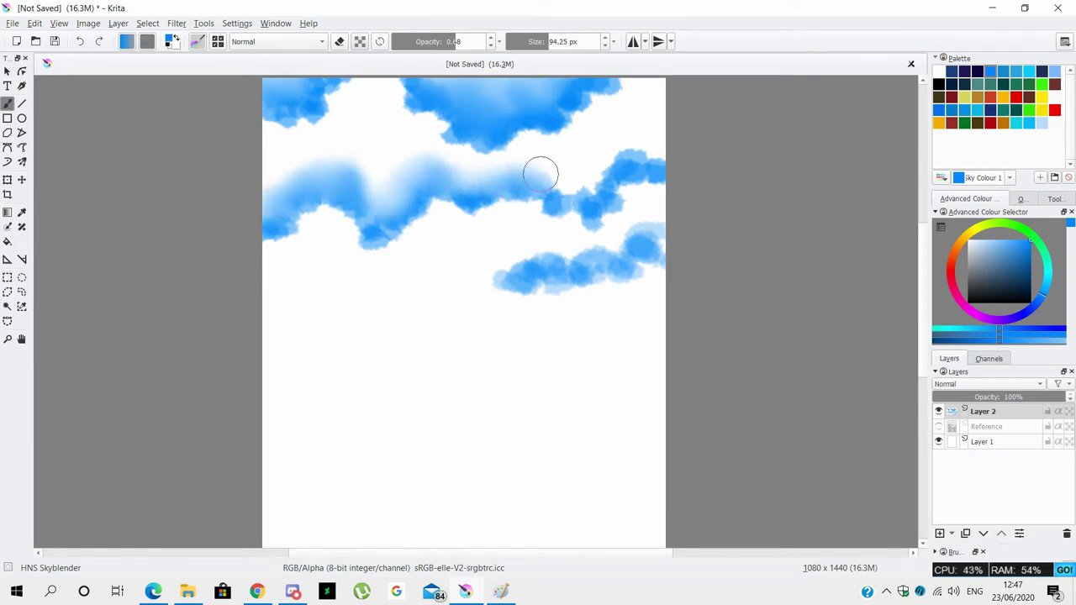
pyautogui.moveTo(592, 198); pyautogui.dragTo(620, 152)
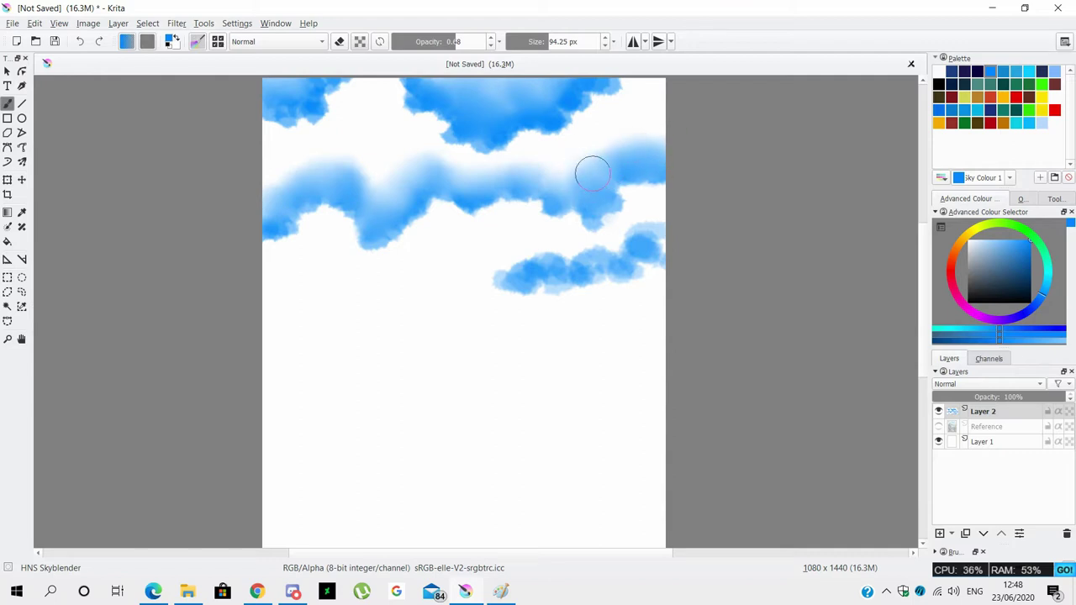
pyautogui.moveTo(598, 269)
pyautogui.mouseDown()
pyautogui.moveTo(547, 257)
pyautogui.moveTo(546, 274)
pyautogui.moveTo(513, 269)
pyautogui.moveTo(602, 256)
pyautogui.mouseUp()
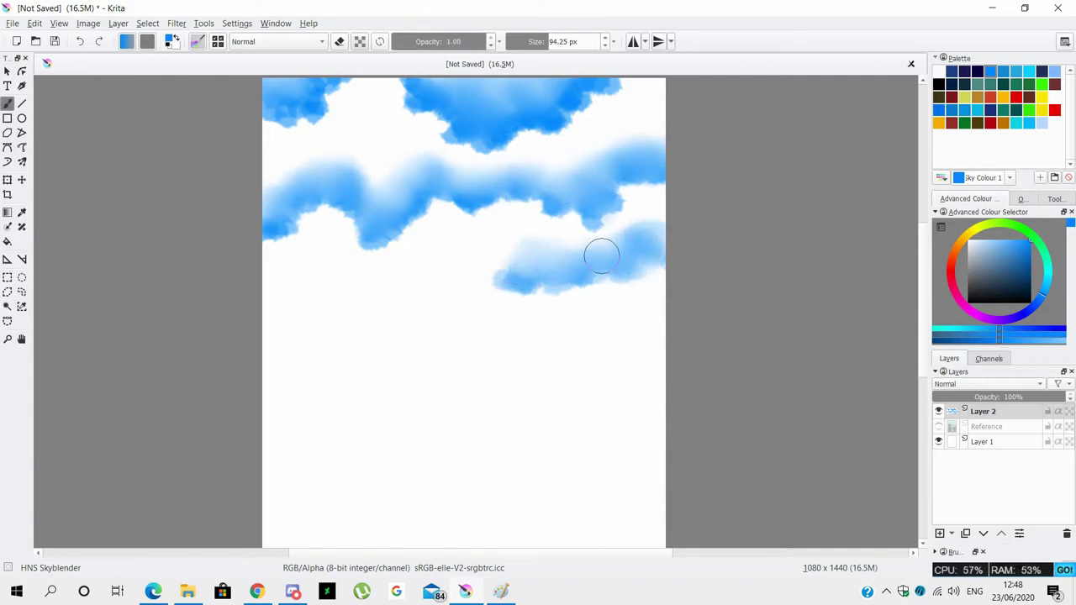
pyautogui.click(459, 41)
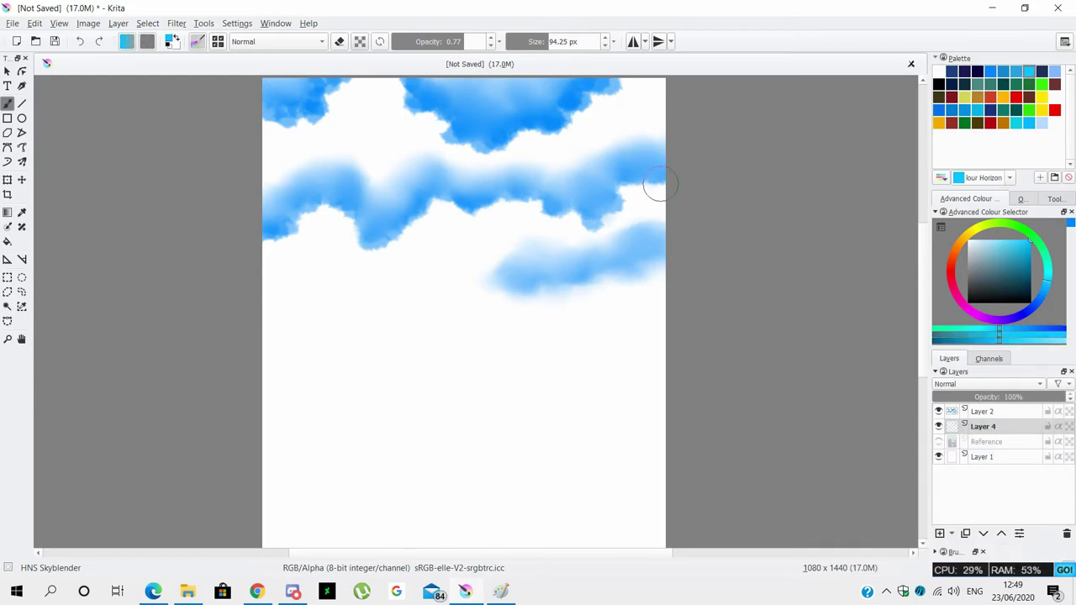
# Pick light cyan and the Skypainter KrissKrossing brush at 0.10 opacity and a larger size.
pyautogui.click(198, 41)
pyautogui.click(284, 88)
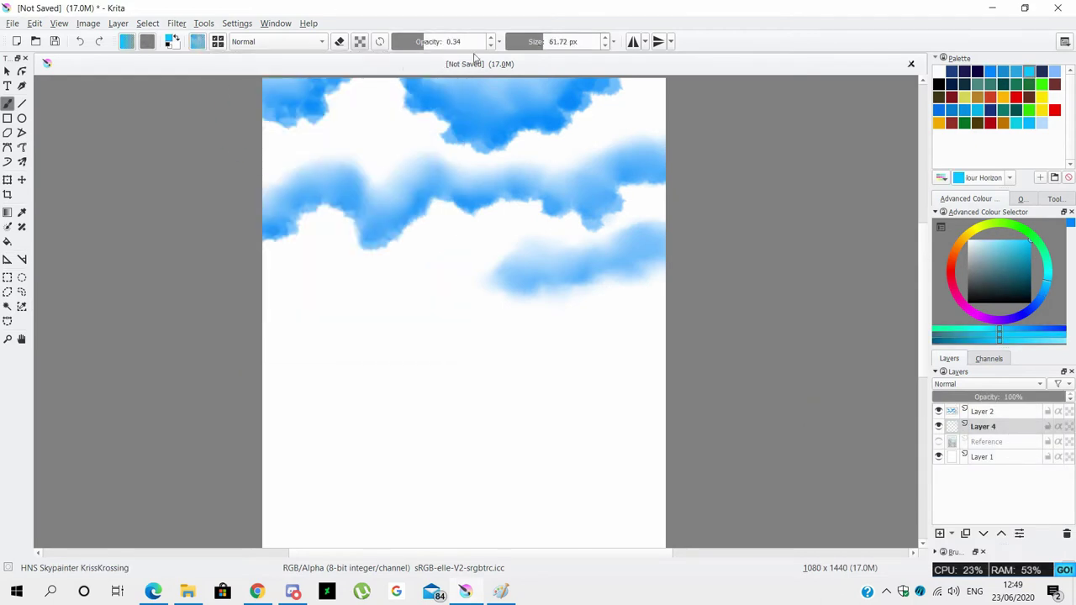
pyautogui.moveTo(409, 41); pyautogui.dragTo(395, 41)
pyautogui.moveTo(540, 41); pyautogui.dragTo(549, 41)
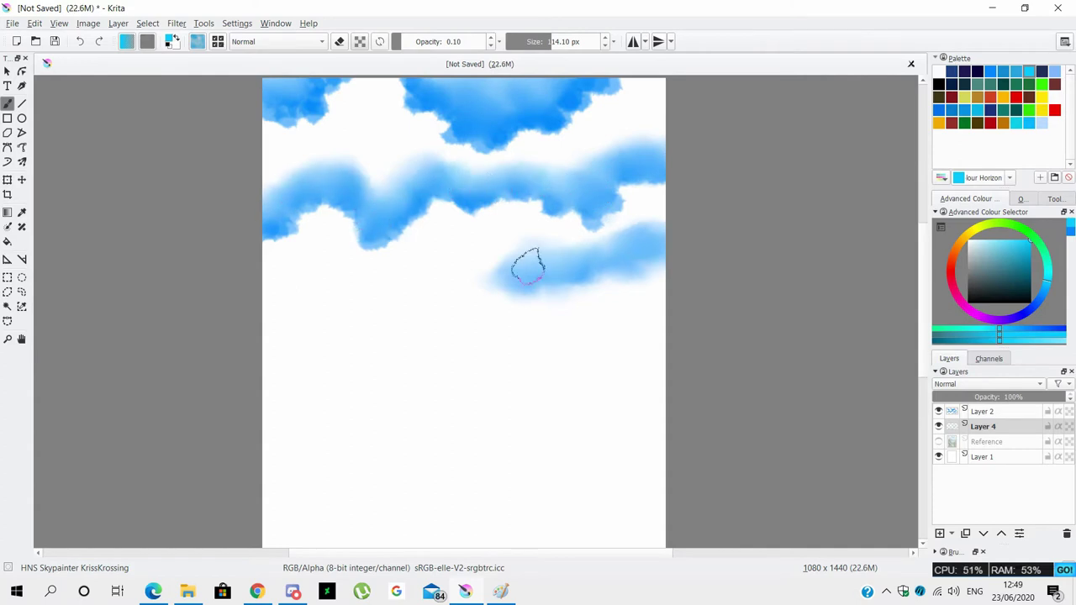
# Switch to the Skyblender brush and toggle the Reference layer on and off, returning to Layer 2.
pyautogui.click(198, 41)
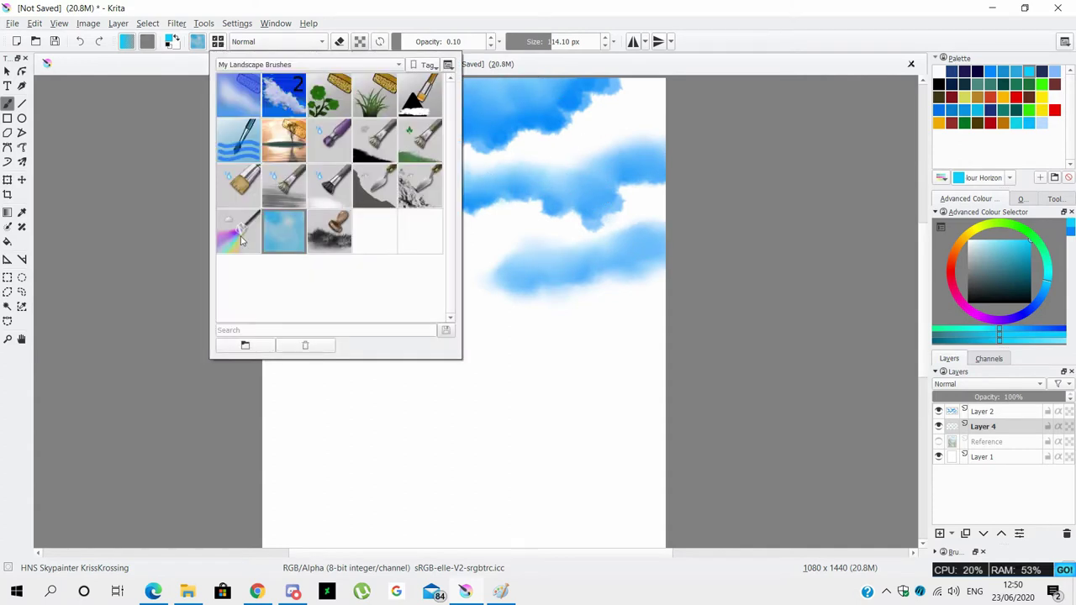
pyautogui.click(238, 88)
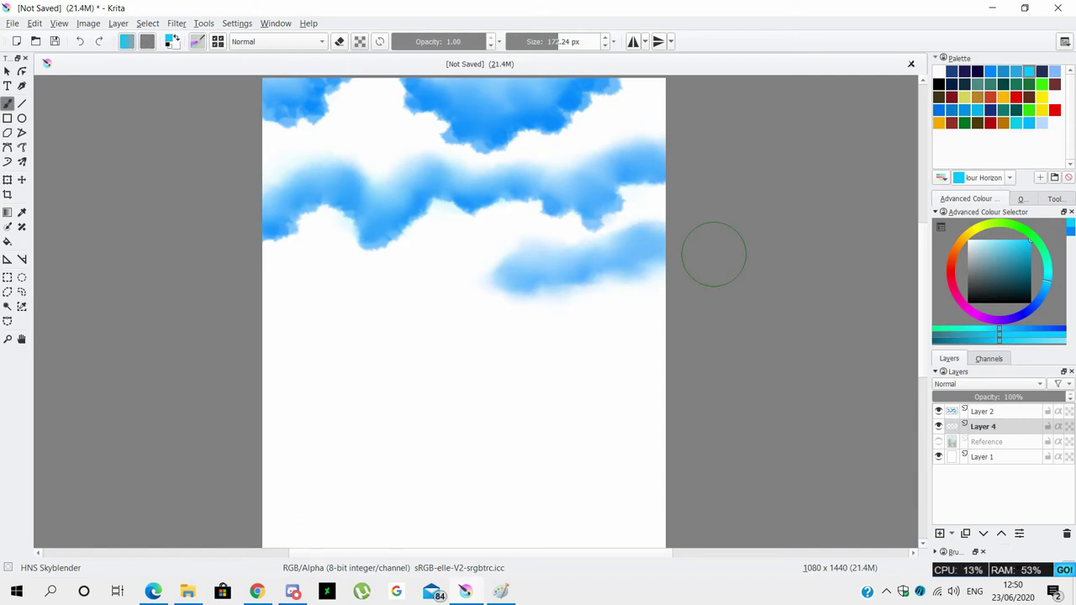
pyautogui.click(939, 442)
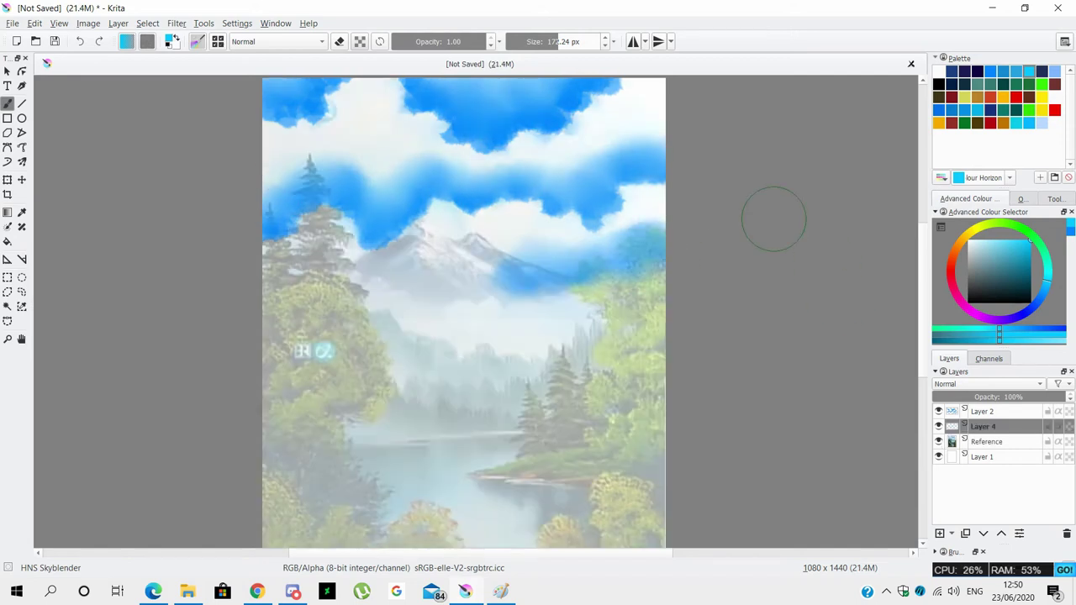
pyautogui.click(982, 411)
pyautogui.click(939, 442)
# Load the HNE_Environments brush set and test, then undo, a Water Ripple 2 stroke.
pyautogui.click(198, 41)
pyautogui.click(319, 64)
pyautogui.scroll(8, 341, 242)
pyautogui.click(303, 267)
pyautogui.click(268, 246)
pyautogui.moveTo(658, 368); pyautogui.dragTo(354, 454)
pyautogui.hotkey('ctrl', 'z')
pyautogui.click(198, 41)
pyautogui.click(398, 64)
# Browse the HNE_Flower_Dab tag, then select the Water Ripple brush from HNE_Environments.
pyautogui.click(303, 258)
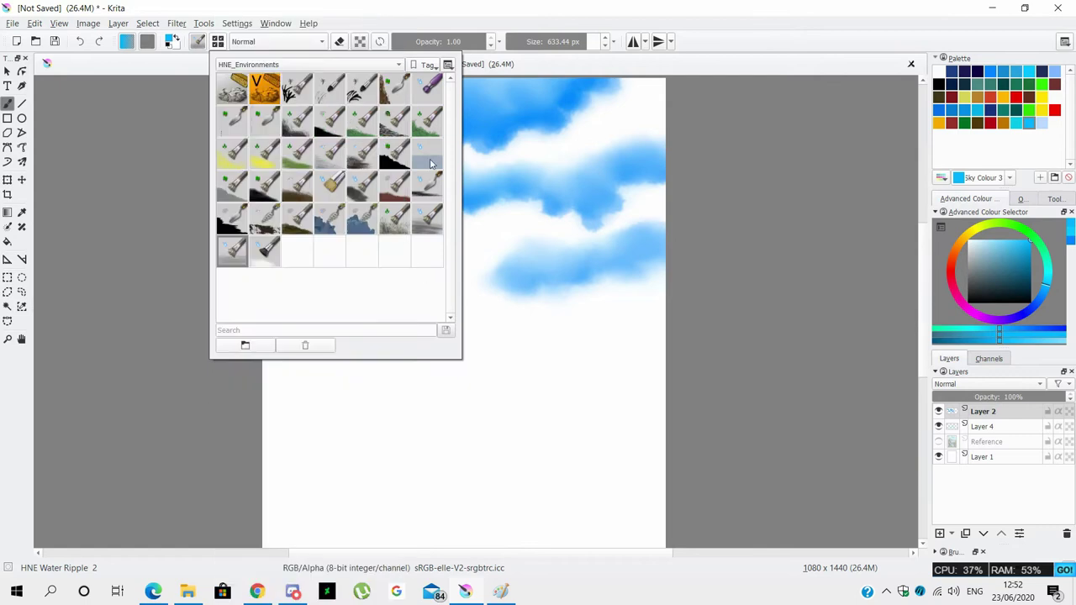
pyautogui.click(336, 64)
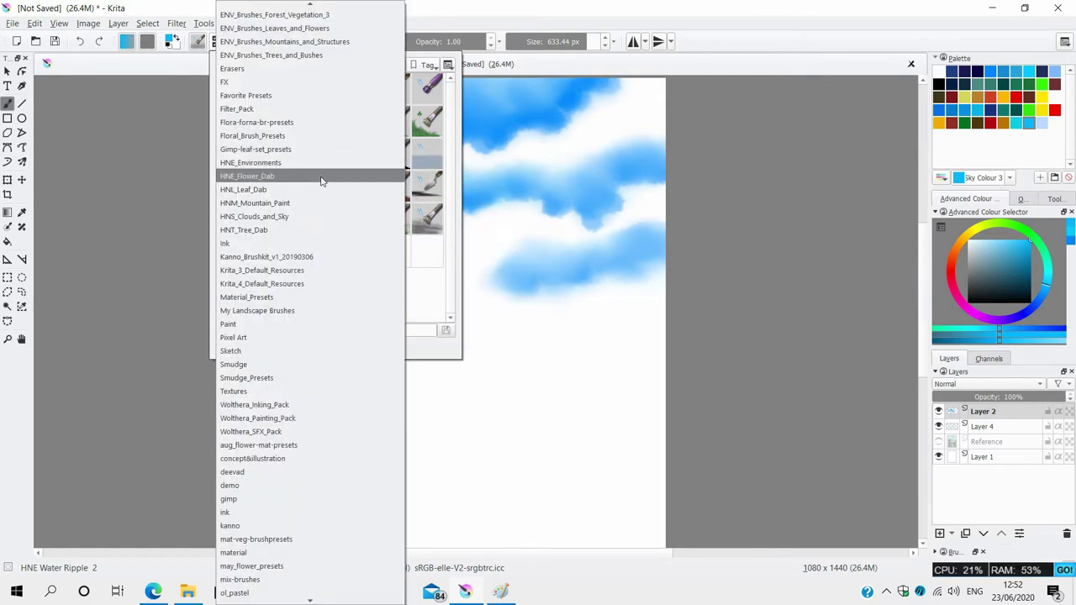
pyautogui.click(322, 178)
pyautogui.click(336, 64)
pyautogui.click(312, 119)
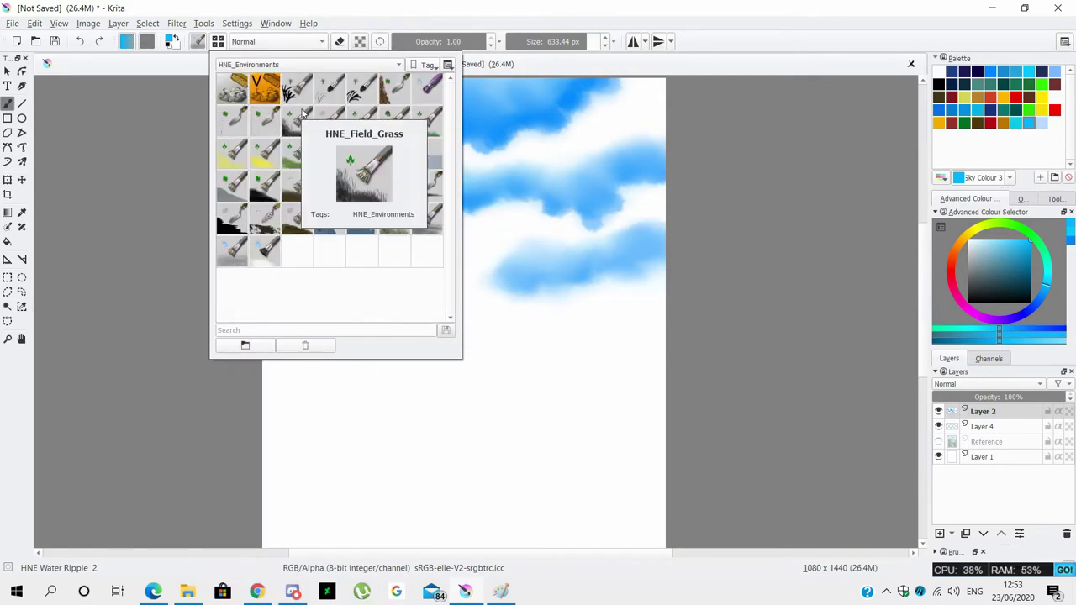
pyautogui.click(429, 215)
# Paint several test ripples along the canvas bottom and undo every one.
pyautogui.moveTo(239, 437)
pyautogui.mouseDown()
pyautogui.moveTo(293, 518)
pyautogui.moveTo(370, 433)
pyautogui.mouseUp()
pyautogui.hotkey('ctrl', 'z')
pyautogui.hotkey('ctrl', 'z')
pyautogui.moveTo(522, 504); pyautogui.dragTo(664, 458)
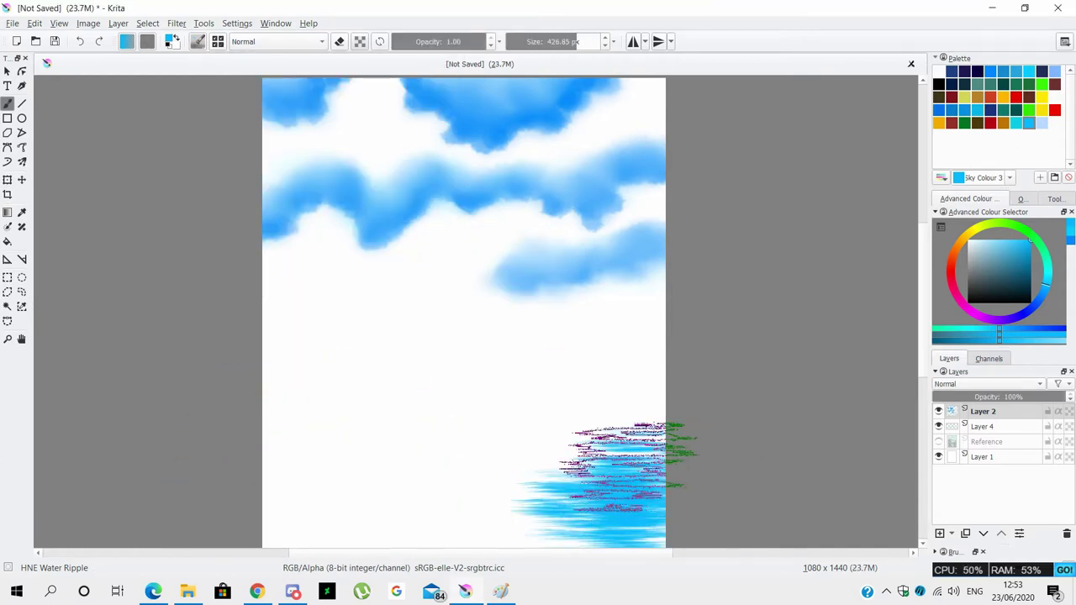
pyautogui.hotkey('ctrl', 'z')
pyautogui.scroll(-2, 307, 351)
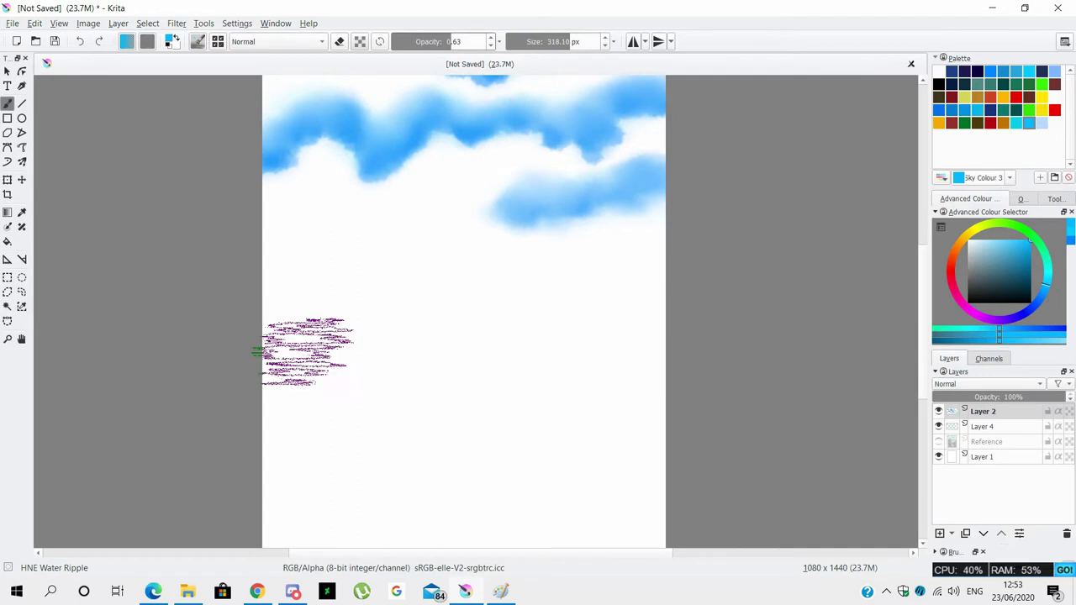
pyautogui.moveTo(290, 395); pyautogui.dragTo(215, 404)
pyautogui.moveTo(588, 553)
pyautogui.mouseDown()
pyautogui.moveTo(407, 558)
pyautogui.moveTo(589, 557)
pyautogui.mouseUp()
pyautogui.moveTo(721, 446); pyautogui.dragTo(636, 385)
pyautogui.hotkey('ctrl', 'z')
pyautogui.hotkey('ctrl', 'z')
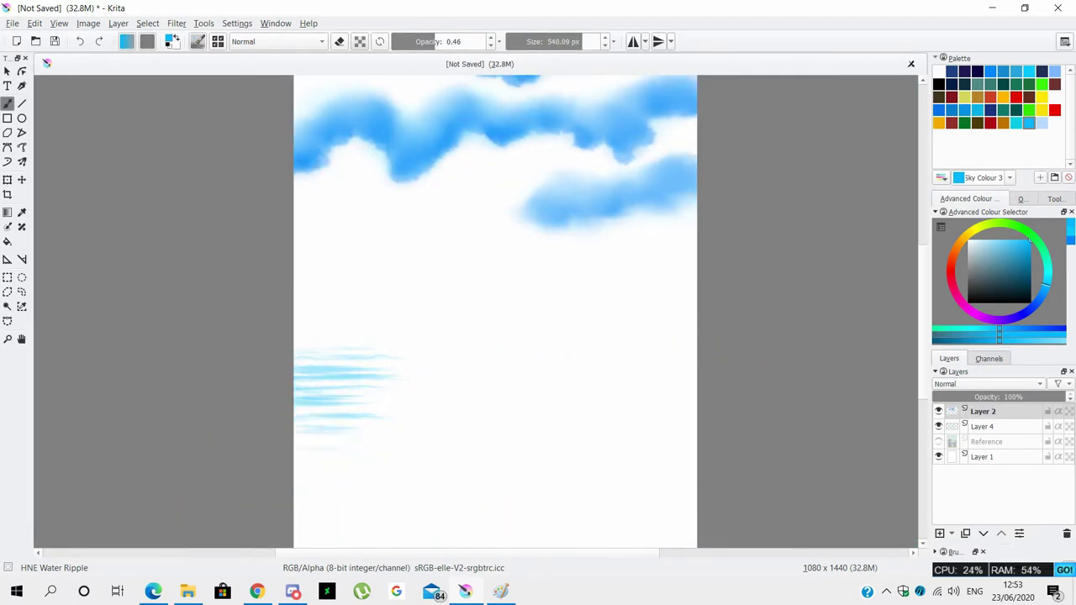
pyautogui.hotkey('ctrl', 'z')
# Add a new empty Layer 5 and choose the Skypainter KrissKrossing brush.
pyautogui.click(940, 533)
pyautogui.scroll(2, 494, 311)
pyautogui.click(197, 41)
pyautogui.click(336, 192)
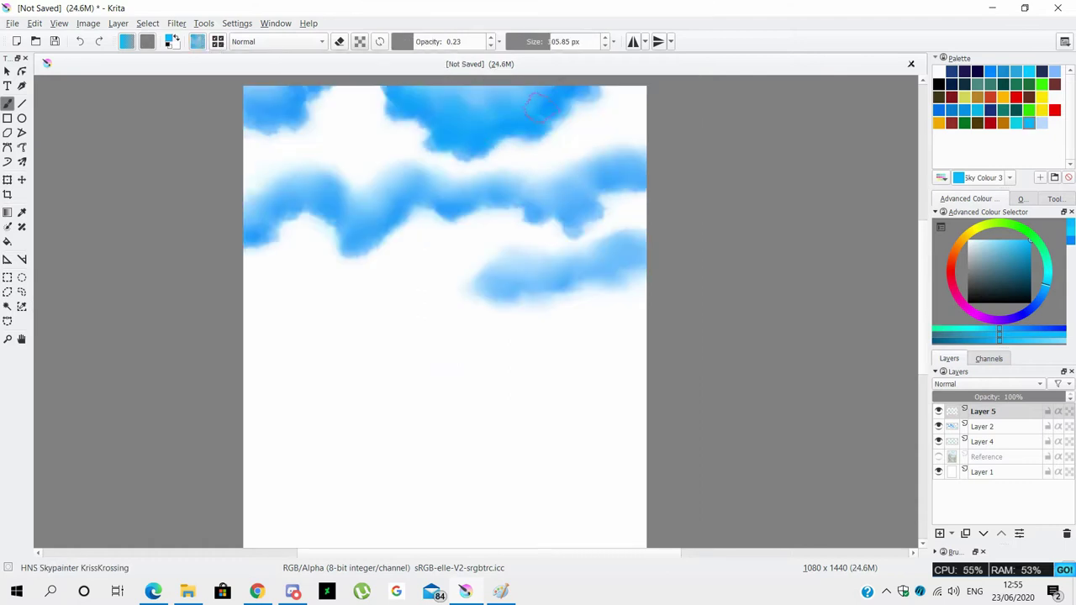
# Test a stroke over the left cloud on Layer 5, then delete Layer 5.
pyautogui.moveTo(269, 214); pyautogui.dragTo(320, 187)
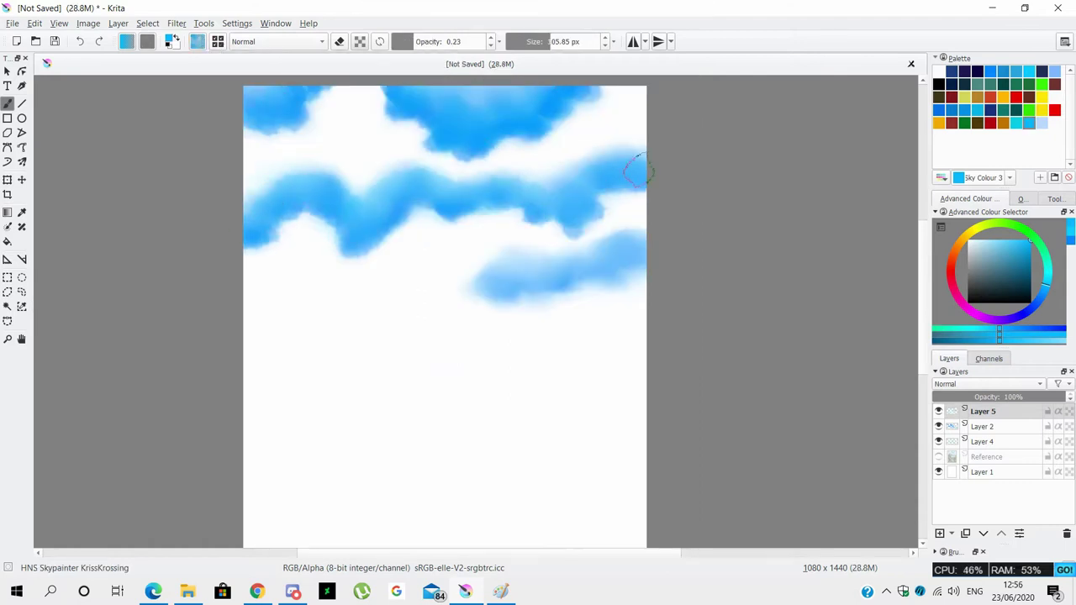
pyautogui.click(197, 42)
pyautogui.click(336, 168)
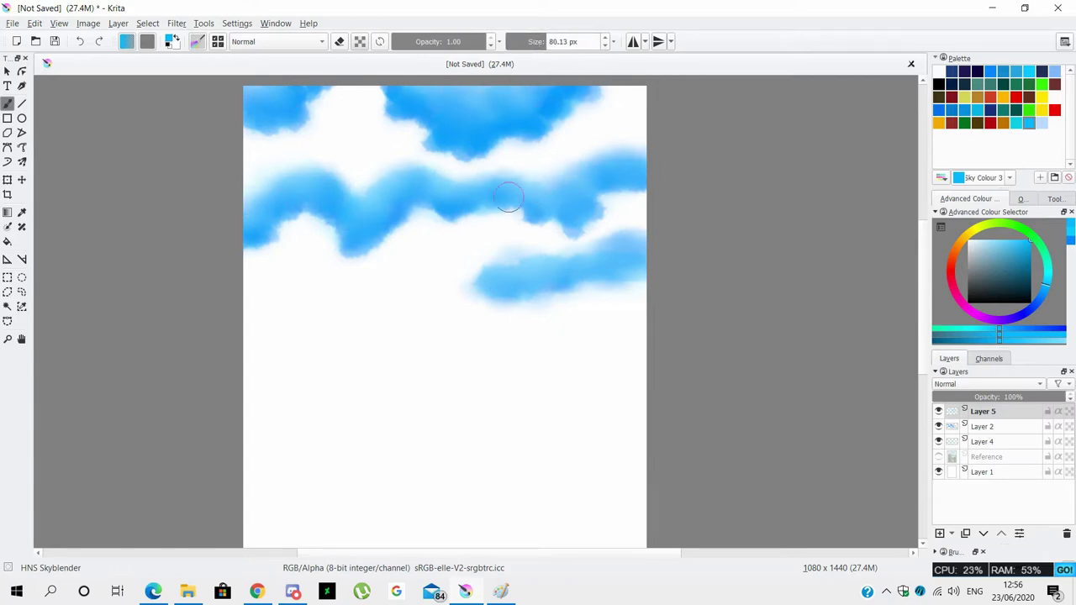
pyautogui.rightClick(980, 414)
pyautogui.click(904, 194)
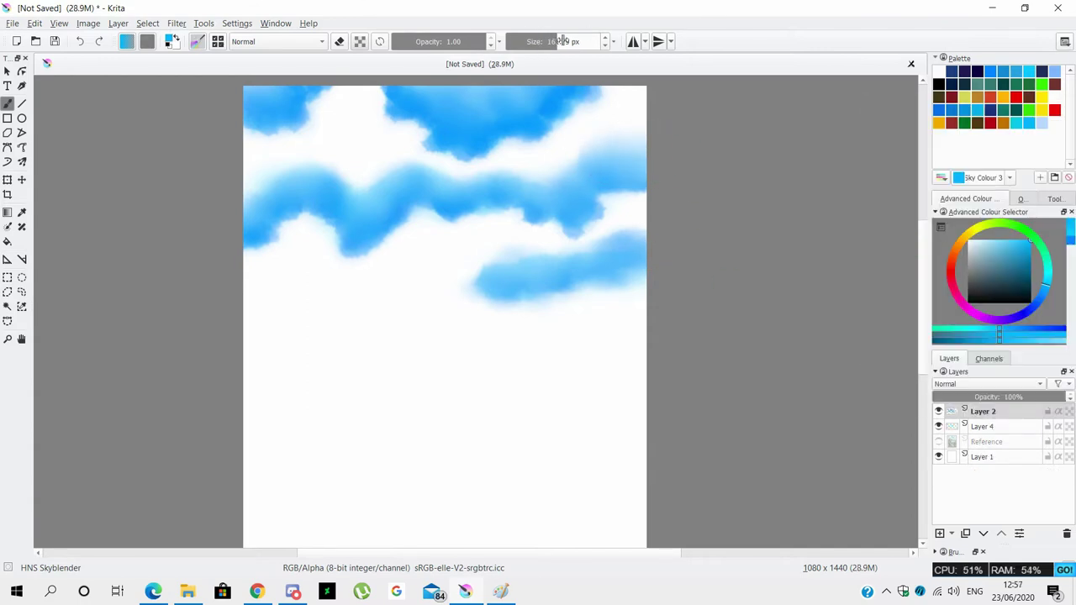
# With Skyblender at 59–137 px, blend the middle band leftward and soften the lower-right cloud.
pyautogui.moveTo(609, 159); pyautogui.dragTo(580, 175)
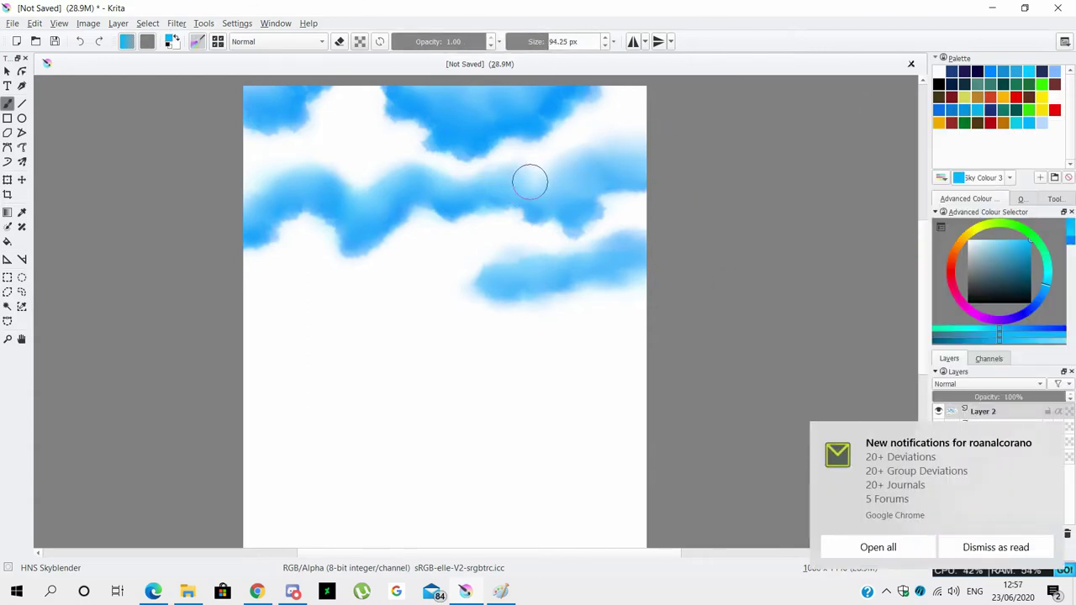
pyautogui.moveTo(380, 180)
pyautogui.mouseDown()
pyautogui.moveTo(240, 205)
pyautogui.moveTo(252, 225)
pyautogui.mouseUp()
pyautogui.moveTo(541, 277)
pyautogui.mouseDown()
pyautogui.moveTo(531, 293)
pyautogui.moveTo(602, 246)
pyautogui.mouseUp()
pyautogui.moveTo(527, 268); pyautogui.dragTo(453, 286)
pyautogui.moveTo(536, 41); pyautogui.dragTo(555, 41)
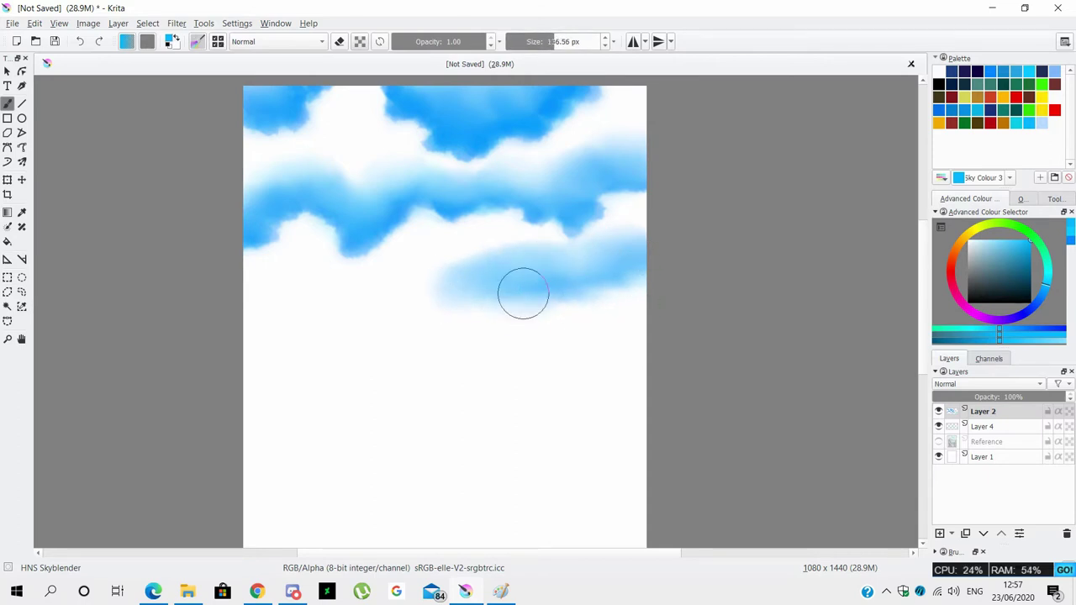
pyautogui.moveTo(622, 245)
pyautogui.mouseDown()
pyautogui.moveTo(522, 292)
pyautogui.moveTo(503, 260)
pyautogui.mouseUp()
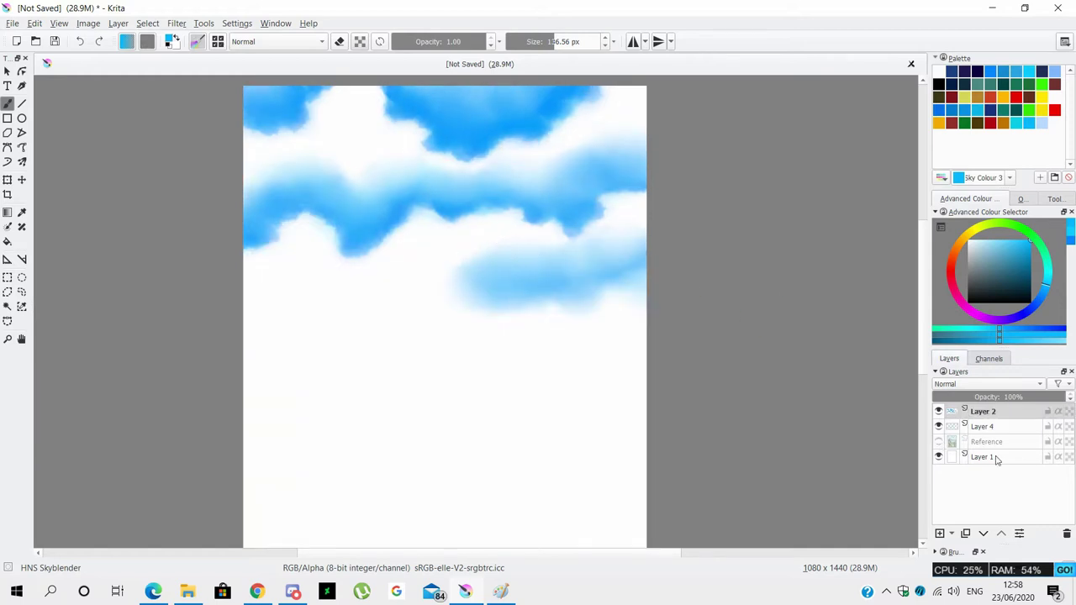
pyautogui.press('i')
pyautogui.press('i')
pyautogui.press('i')
pyautogui.press('i')
pyautogui.press('i')
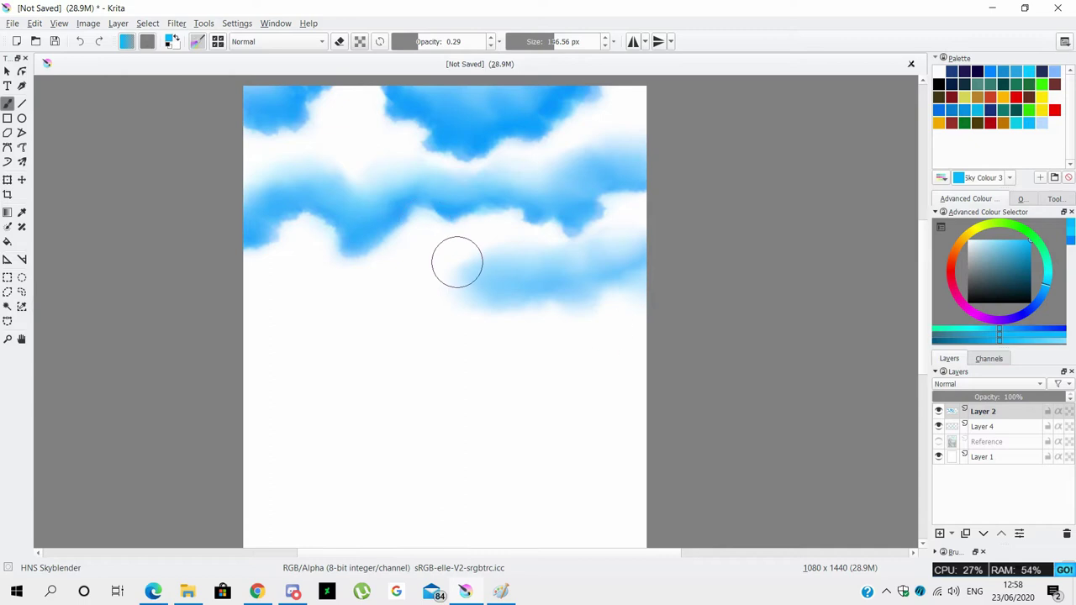
# Alternate Skypainter and Skyblender at about 74 px to rework the lower cloud's left edge.
pyautogui.click(198, 41)
pyautogui.click(283, 227)
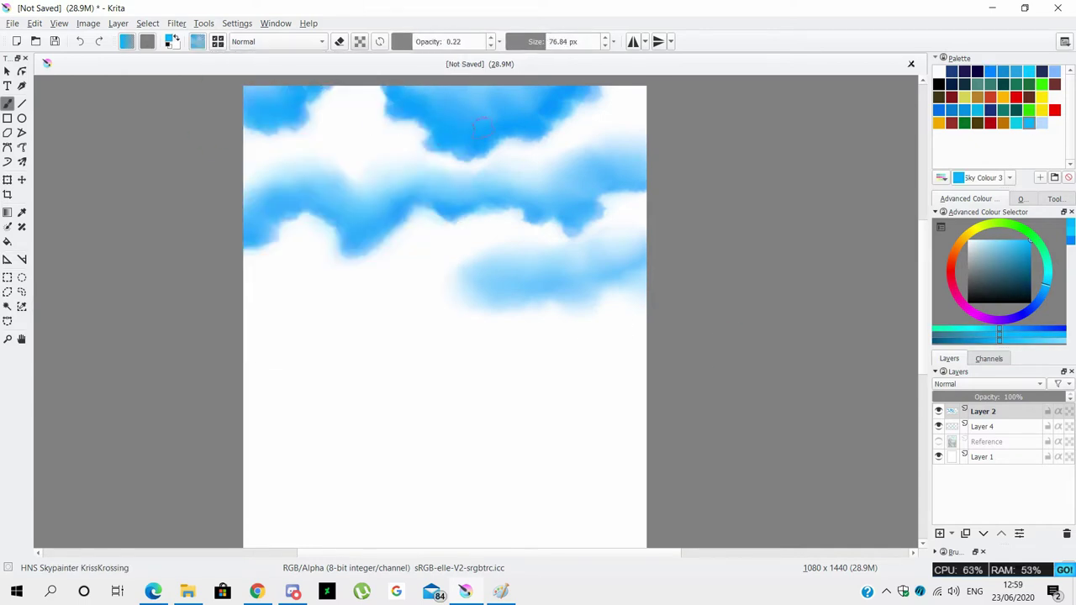
pyautogui.click(216, 44)
pyautogui.click(336, 168)
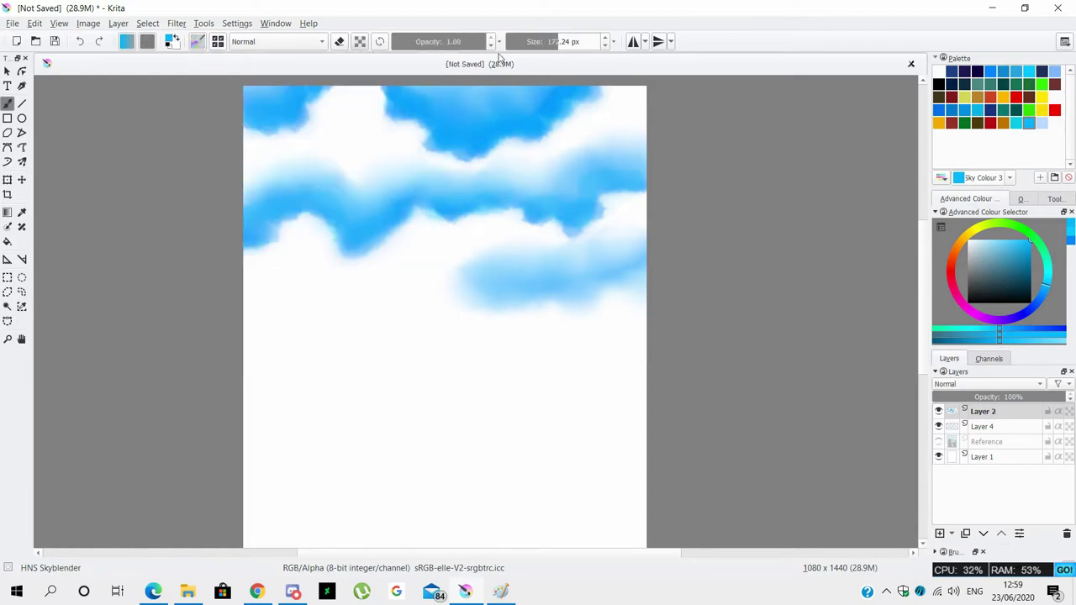
pyautogui.moveTo(546, 41); pyautogui.dragTo(530, 42)
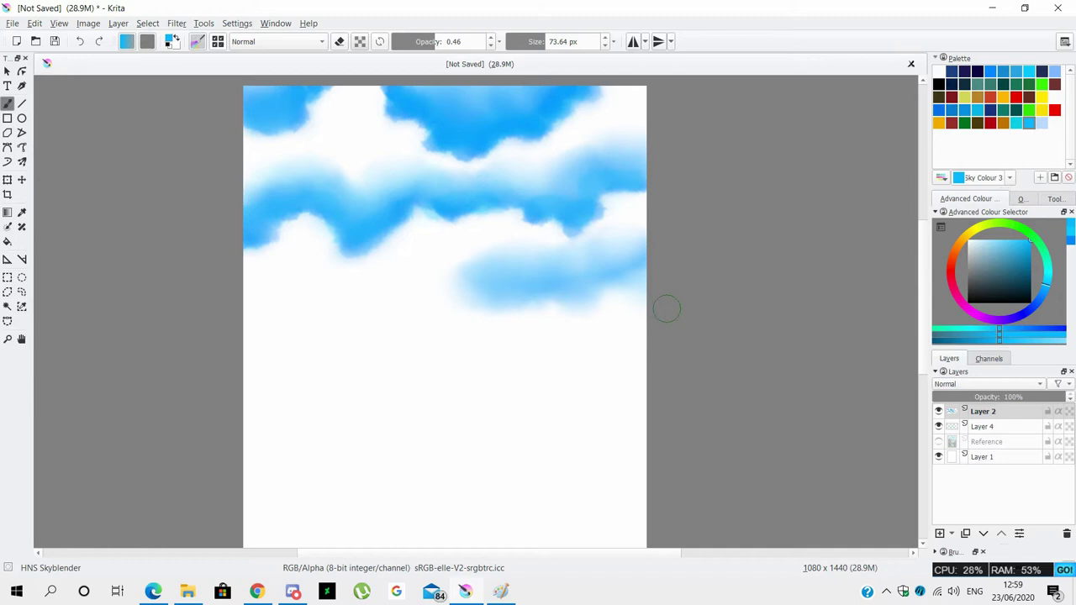
pyautogui.press('/')
pyautogui.moveTo(449, 293)
pyautogui.mouseDown()
pyautogui.moveTo(568, 278)
pyautogui.moveTo(542, 282)
pyautogui.mouseUp()
pyautogui.click(217, 41)
pyautogui.click(336, 168)
pyautogui.moveTo(633, 222); pyautogui.dragTo(620, 271)
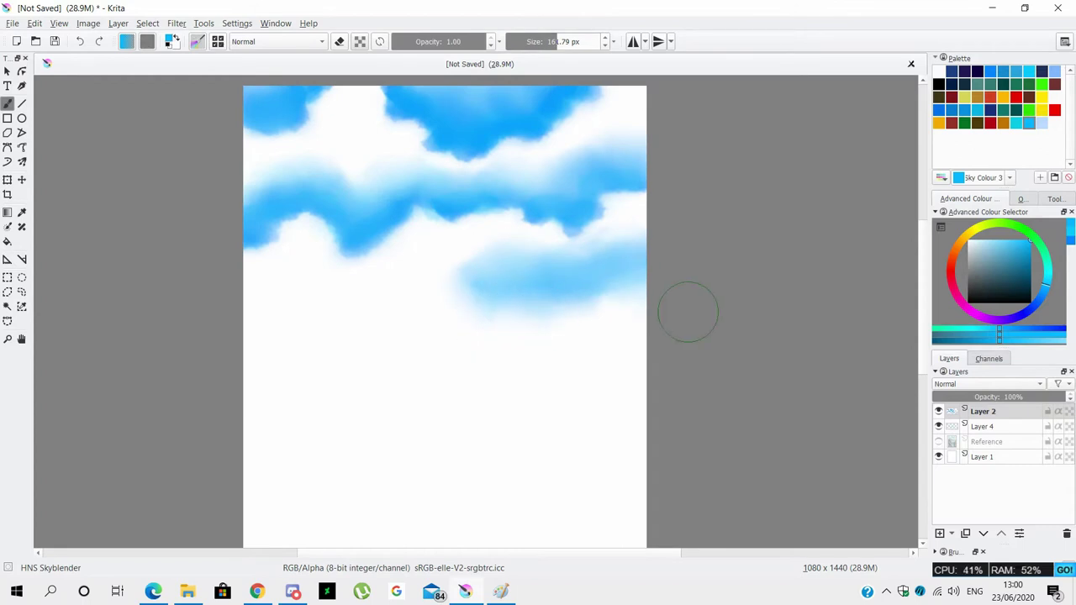
pyautogui.scroll(-3, 212, 155)
# Select the HNE Water Ripple brush, show the Reference layer, and add a new lake layer.
pyautogui.click(117, 23)
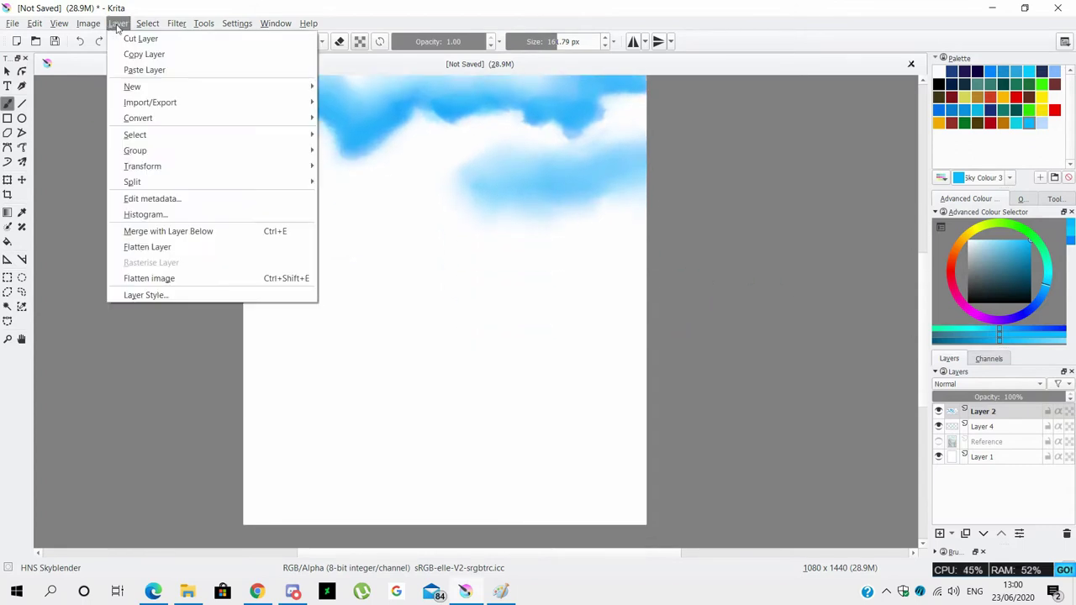
pyautogui.click(197, 41)
pyautogui.click(264, 64)
pyautogui.click(373, 247)
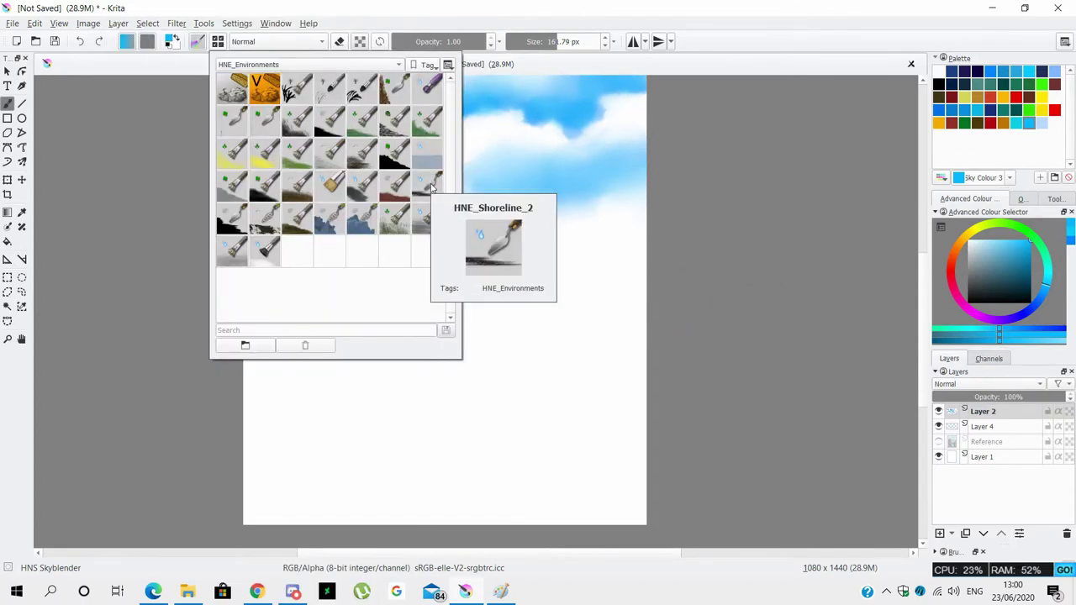
pyautogui.click(395, 160)
pyautogui.click(939, 441)
pyautogui.click(954, 428)
pyautogui.press('Insert')
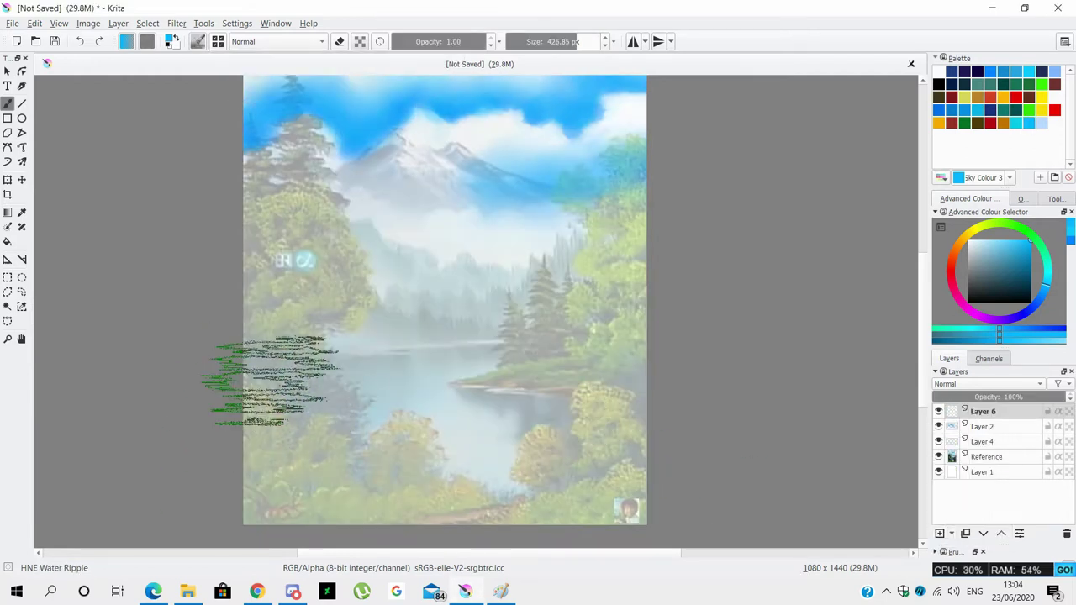
# Paint blue ripples over the lower-left water, then hide the Reference layer.
pyautogui.moveTo(396, 354); pyautogui.dragTo(244, 395)
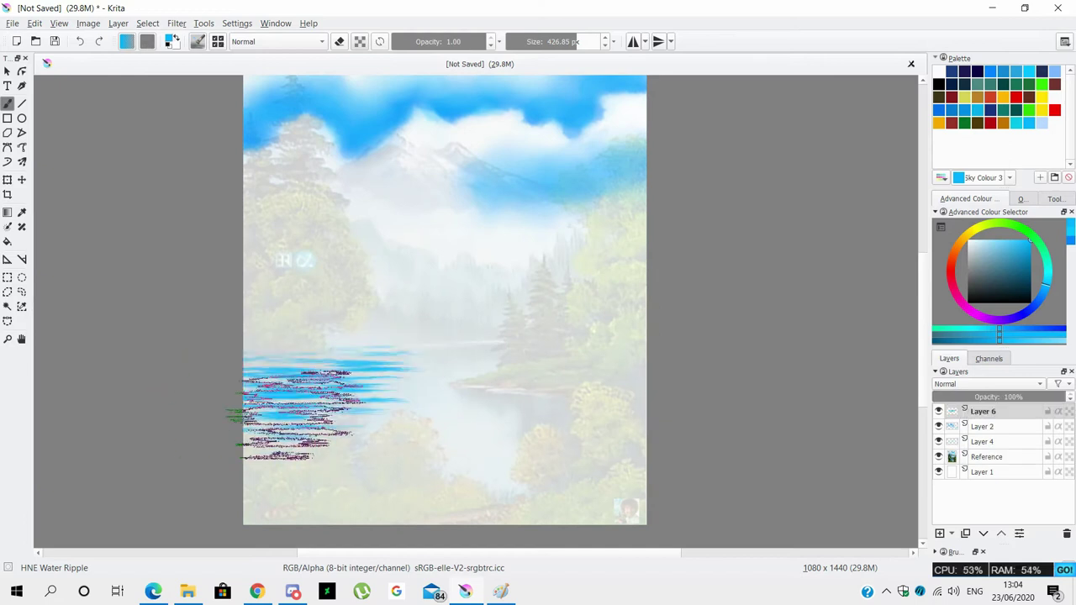
pyautogui.hotkey('ctrl', 'z')
pyautogui.click(454, 42)
pyautogui.moveTo(361, 353); pyautogui.dragTo(216, 492)
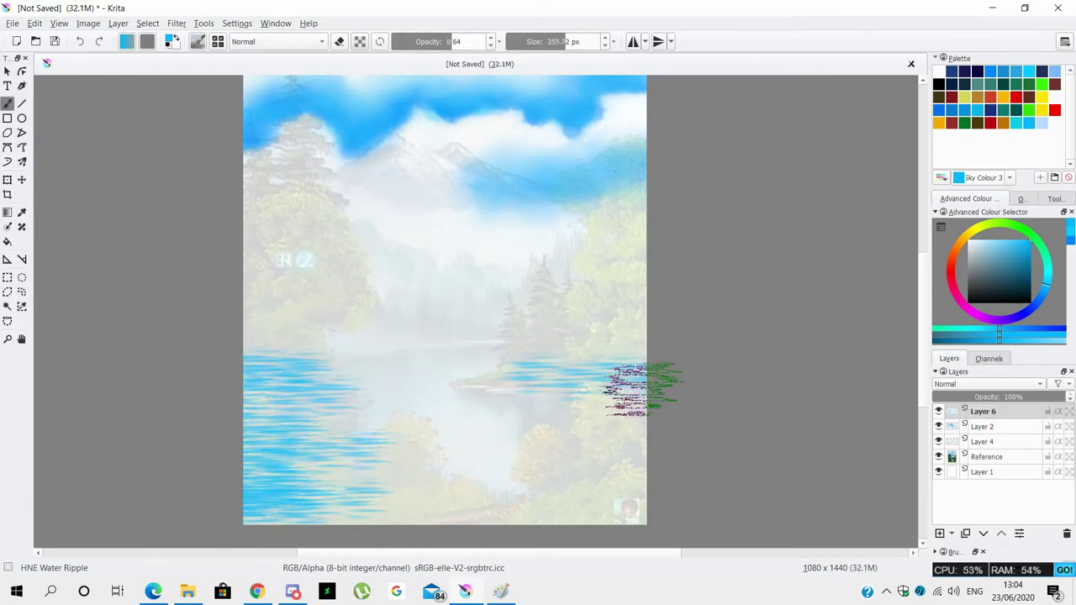
pyautogui.hotkey('ctrl', 'z')
pyautogui.moveTo(336, 356); pyautogui.dragTo(243, 505)
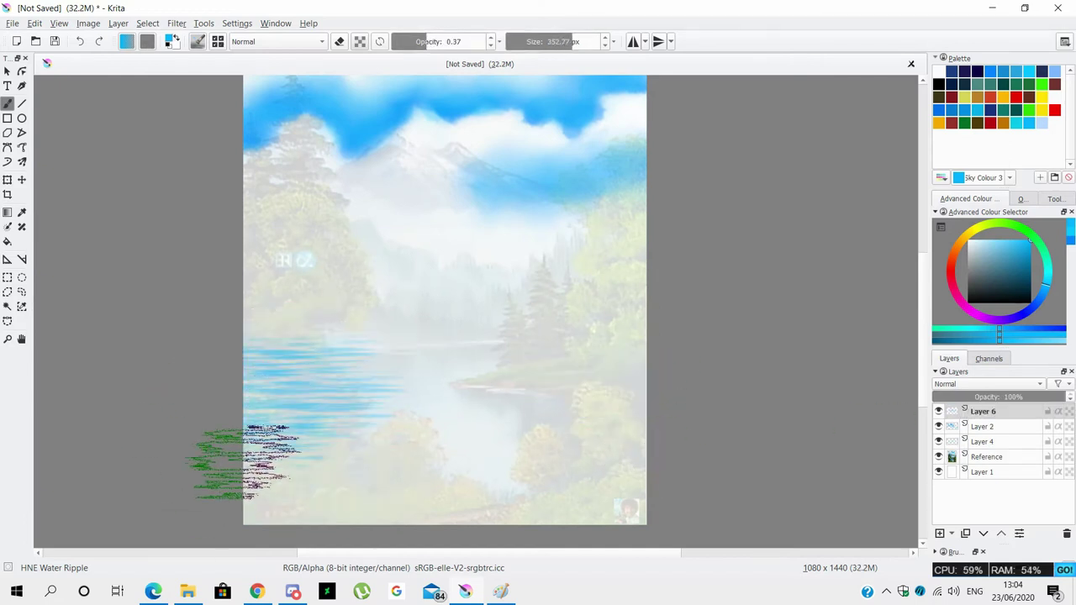
pyautogui.click(939, 457)
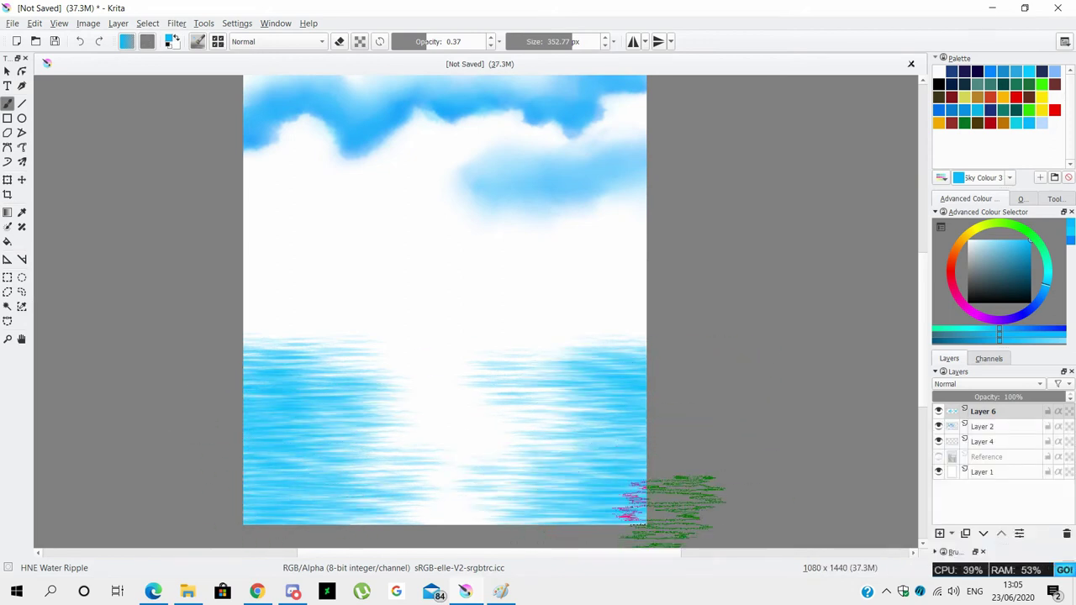
# Paint ripple bands across the whole lake, then lower opacity to 0.46 and trial a reflection blur.
pyautogui.moveTo(647, 363); pyautogui.dragTo(286, 365)
pyautogui.moveTo(647, 421); pyautogui.dragTo(252, 484)
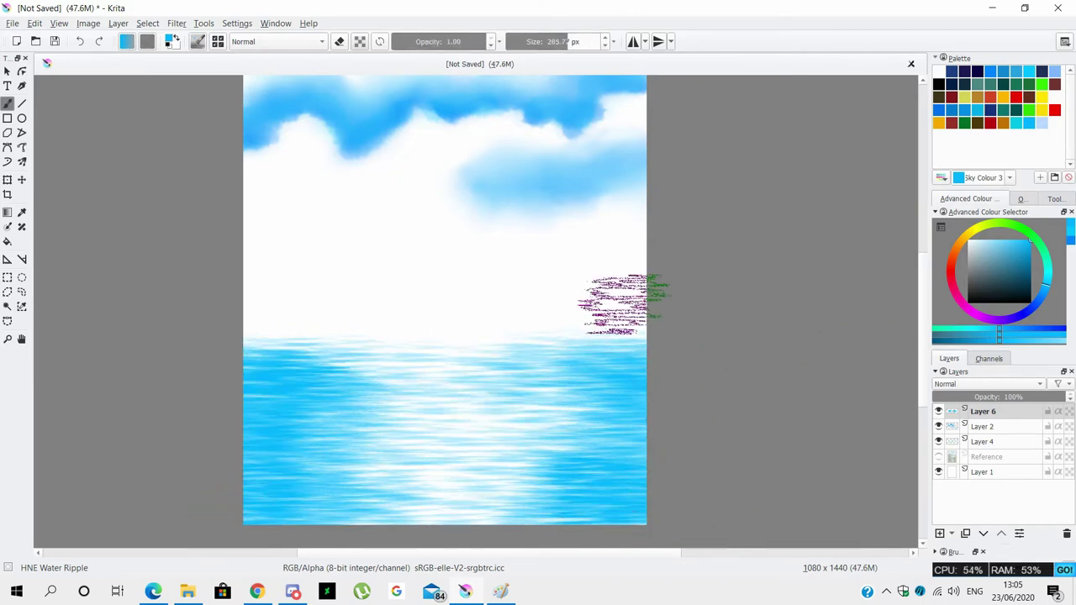
pyautogui.click(439, 41)
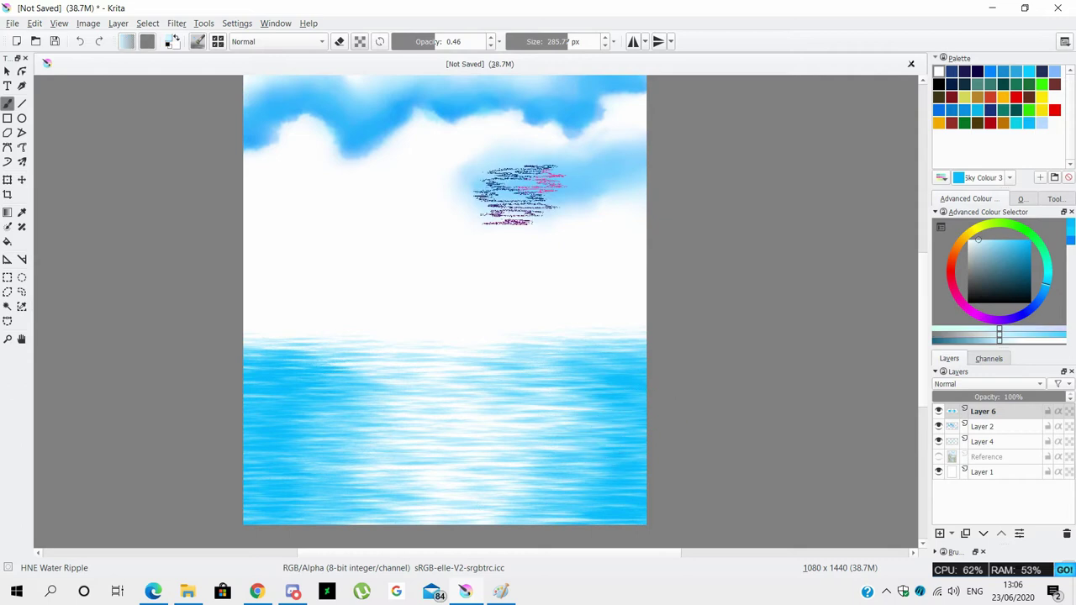
pyautogui.press('F6')
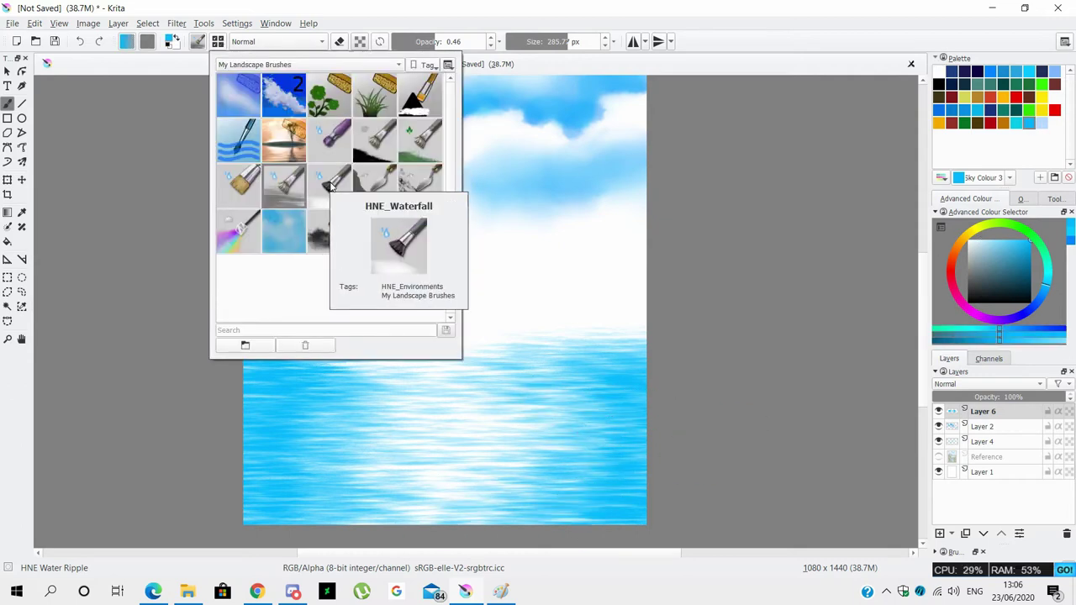
pyautogui.click(284, 230)
pyautogui.moveTo(581, 466); pyautogui.dragTo(228, 356)
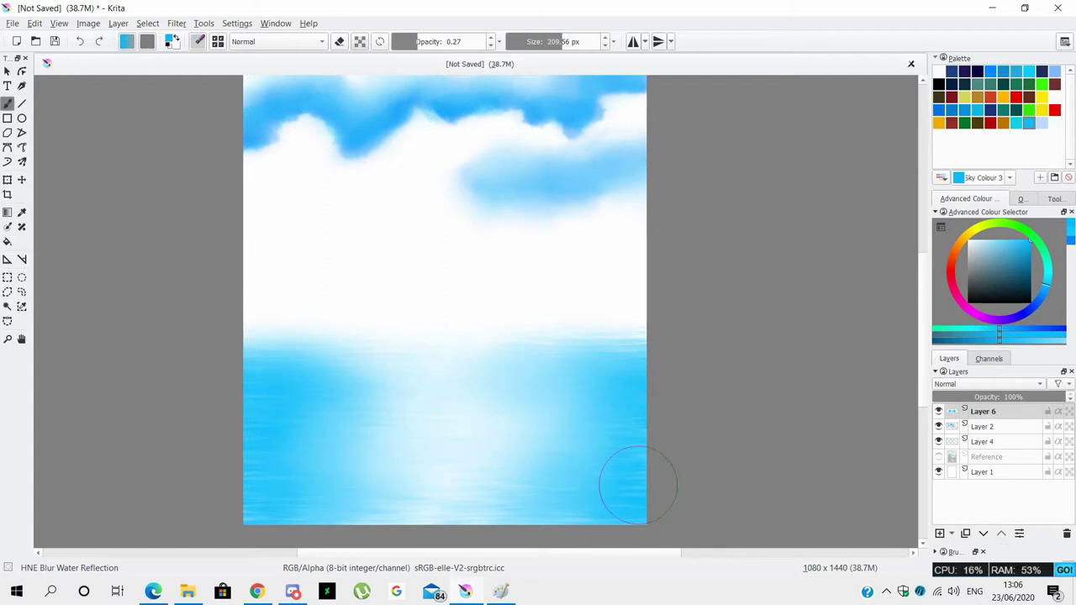
pyautogui.hotkey('ctrl', 'z')
# Set the HNE Water Ripple brush to 0.21 opacity and about 301 px.
pyautogui.click(218, 41)
pyautogui.click(347, 203)
pyautogui.click(438, 41)
pyautogui.click(568, 41)
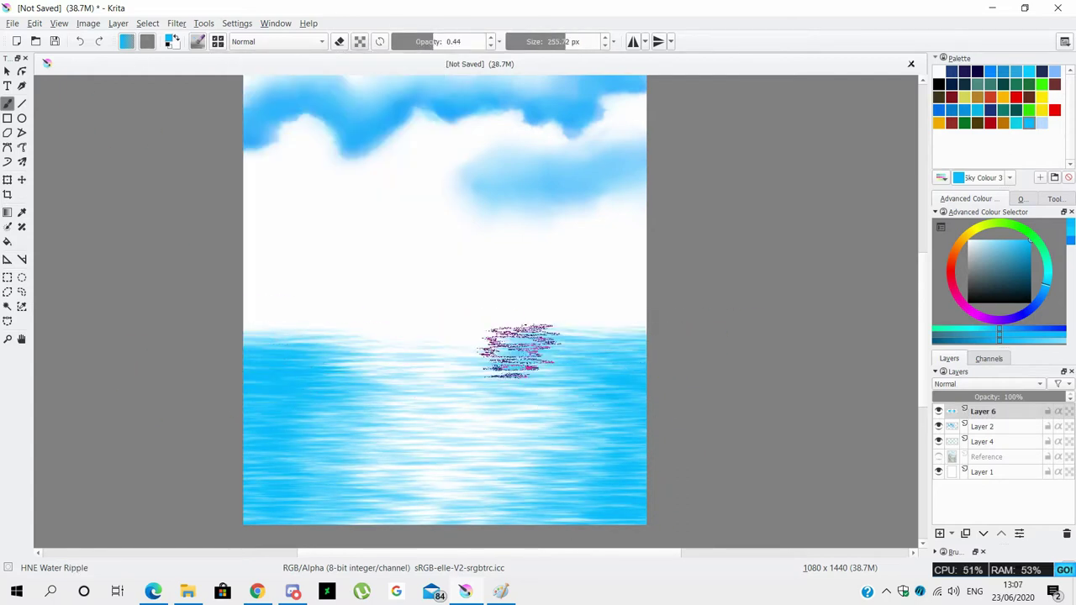
pyautogui.press('i')
pyautogui.press('i')
pyautogui.press(']')
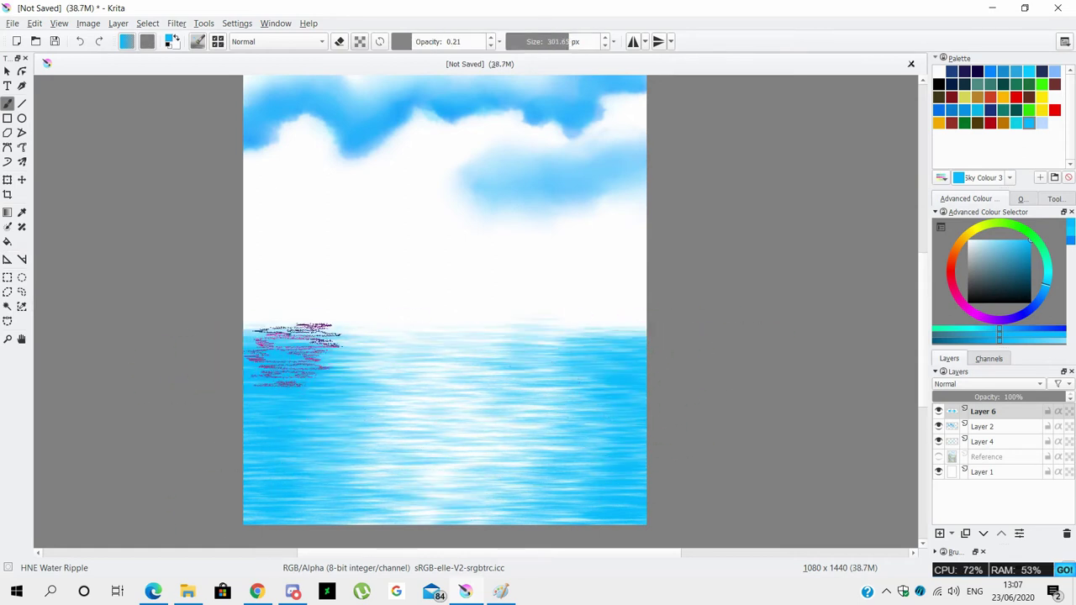
# Soften the lake's reflection streaks with the HNE Blur Water Reflection brush.
pyautogui.rightClick(337, 205)
pyautogui.click(253, 320)
pyautogui.moveTo(493, 365); pyautogui.dragTo(593, 413)
pyautogui.moveTo(476, 457)
pyautogui.mouseDown()
pyautogui.moveTo(319, 357)
pyautogui.moveTo(322, 339)
pyautogui.mouseUp()
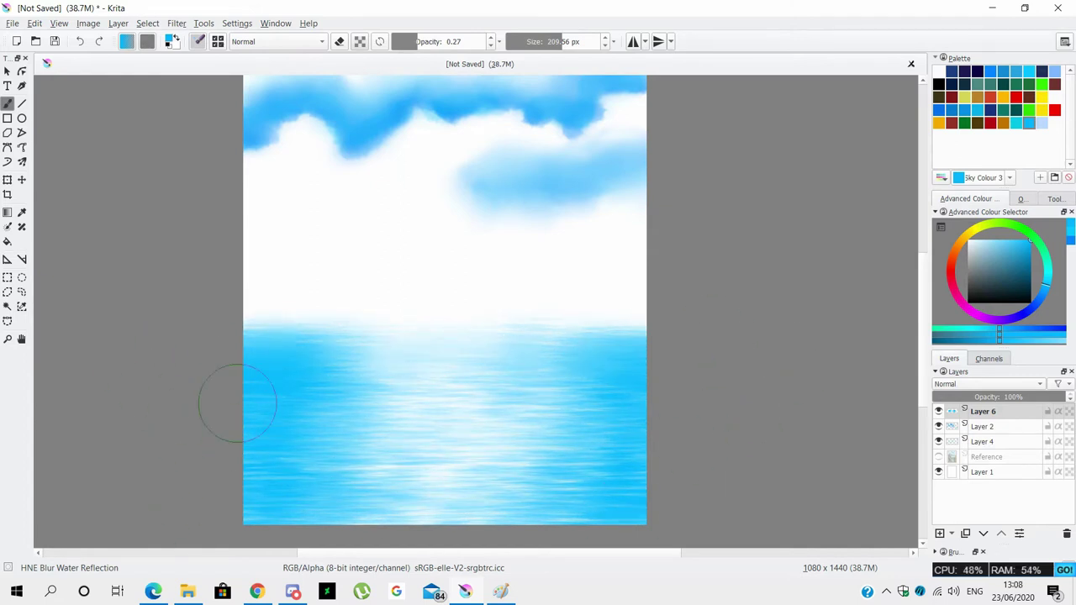
pyautogui.click(199, 41)
pyautogui.click(281, 227)
pyautogui.click(198, 41)
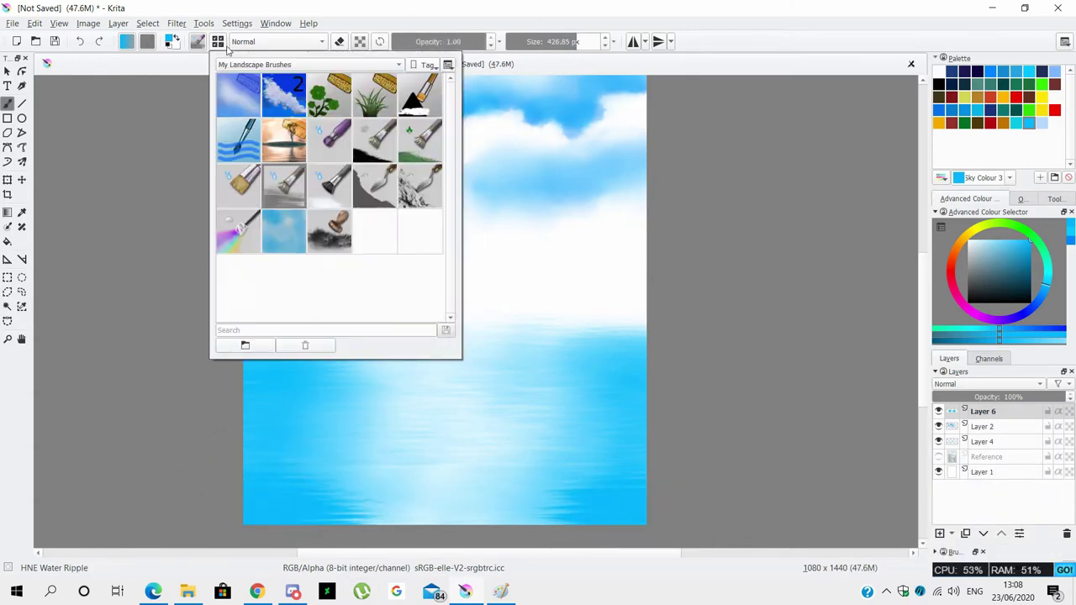
pyautogui.click(284, 134)
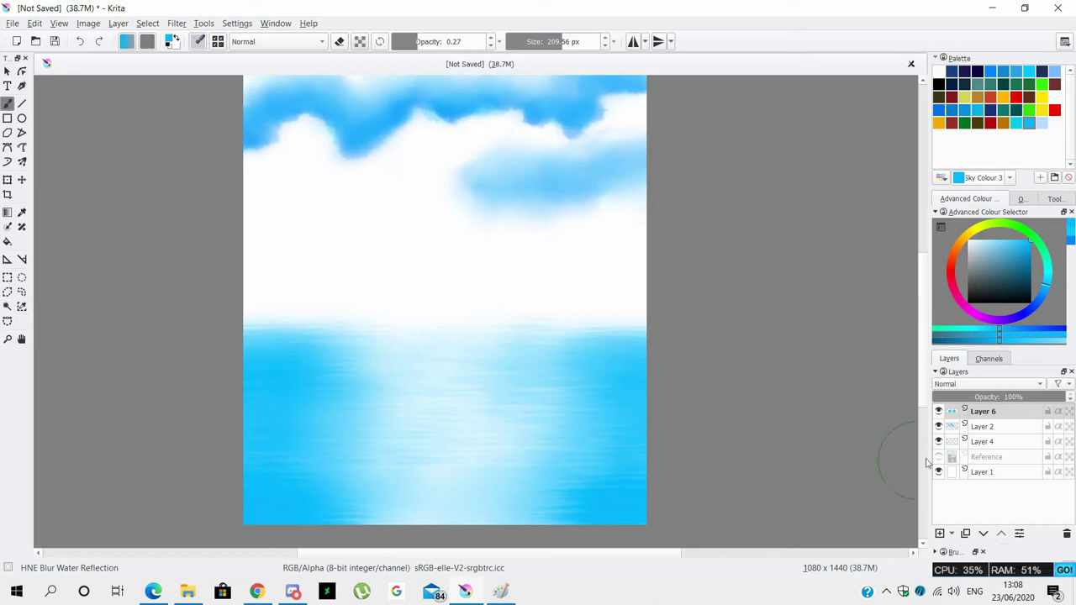
# Add Layer 7 and set up the ENV Cloudy brush in white at about 51 px.
pyautogui.scroll(3, 446, 311)
pyautogui.click(939, 534)
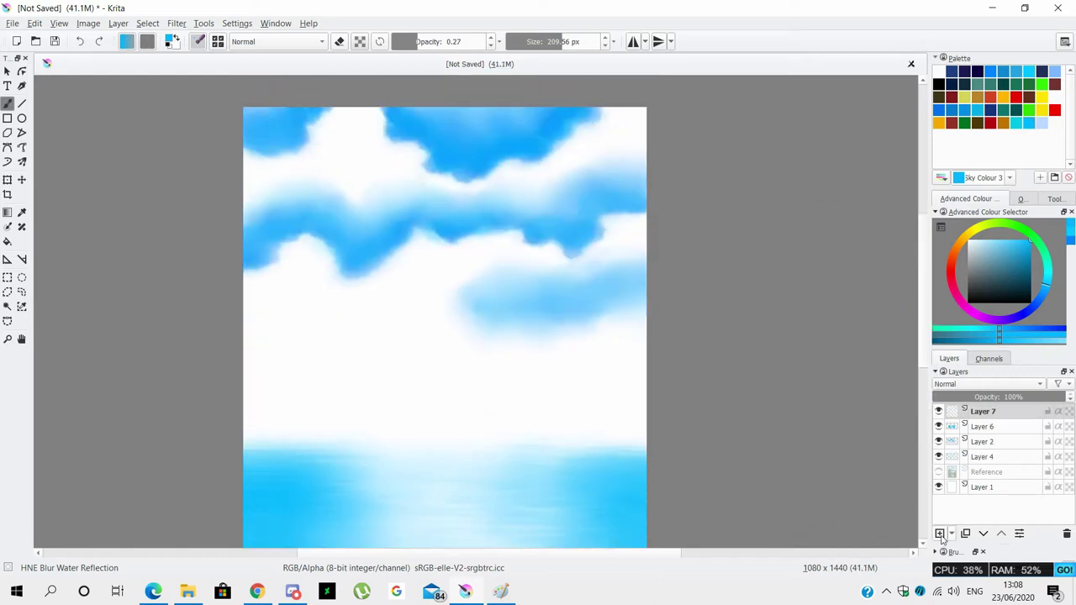
pyautogui.scroll(-1, 328, 137)
pyautogui.click(198, 41)
pyautogui.click(278, 168)
pyautogui.click(939, 70)
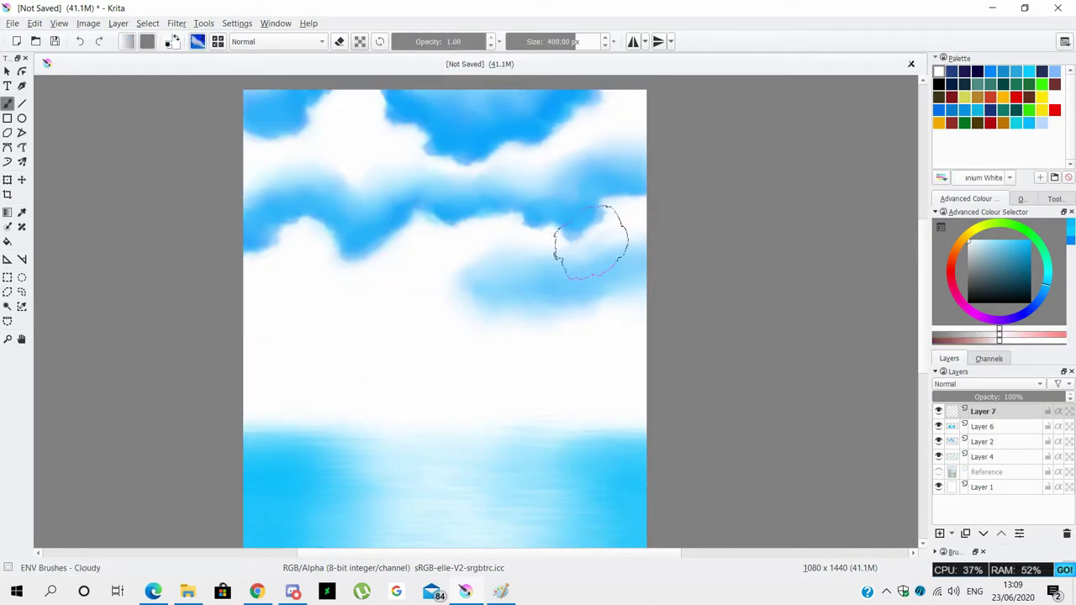
pyautogui.click(538, 41)
# Paint white cloud puffs along the top cloud's edges and the right cloud band.
pyautogui.moveTo(601, 93)
pyautogui.mouseDown()
pyautogui.moveTo(551, 144)
pyautogui.moveTo(504, 144)
pyautogui.mouseUp()
pyautogui.moveTo(567, 120)
pyautogui.mouseDown()
pyautogui.moveTo(576, 112)
pyautogui.moveTo(491, 157)
pyautogui.mouseUp()
pyautogui.hotkey('ctrl', 'z')
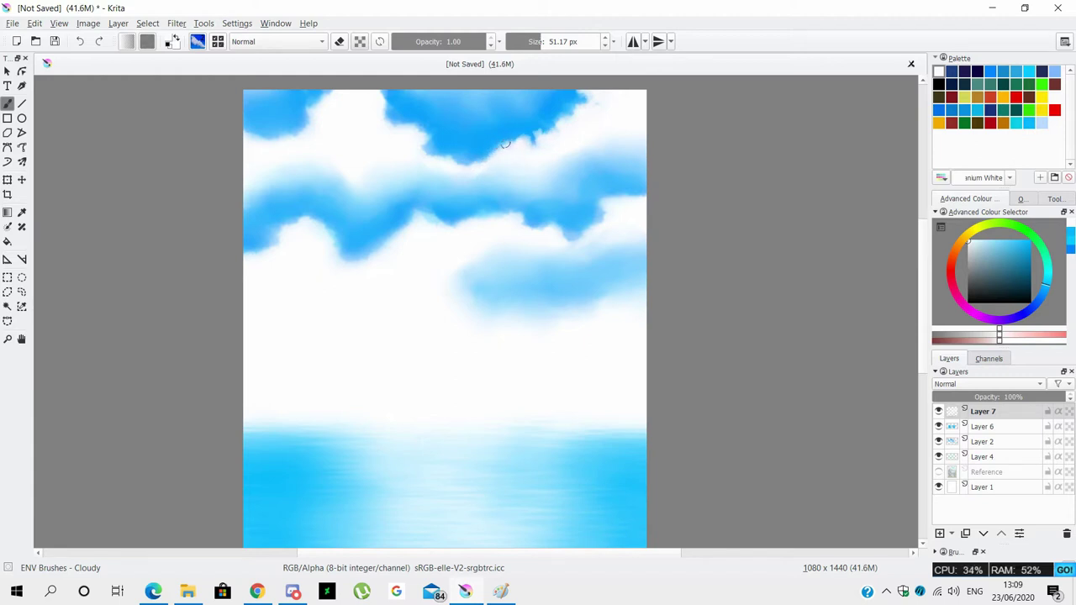
pyautogui.moveTo(423, 132); pyautogui.dragTo(419, 123)
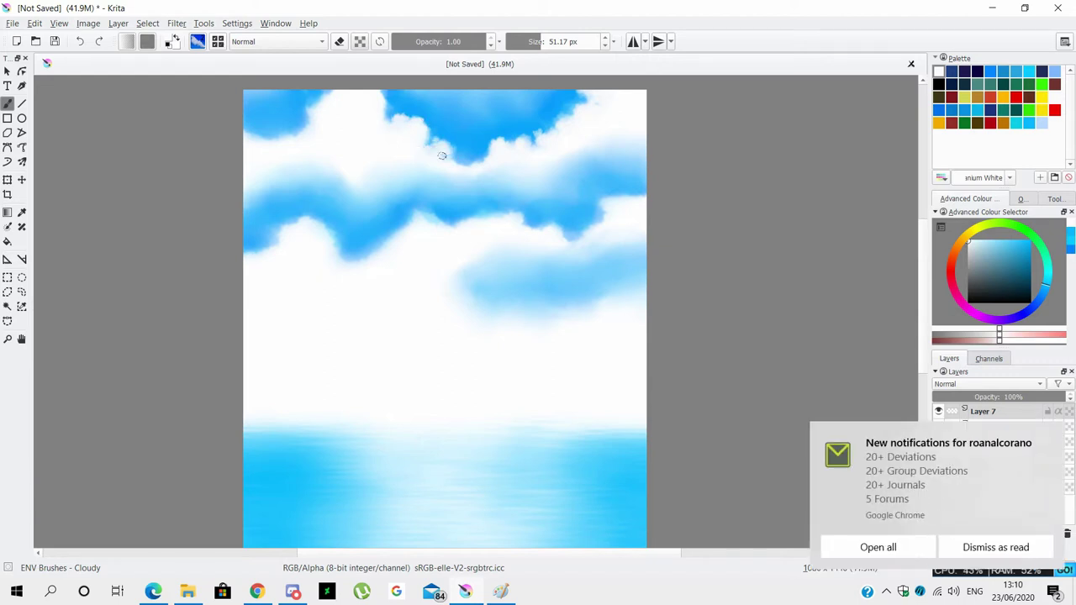
pyautogui.moveTo(389, 117)
pyautogui.mouseDown()
pyautogui.moveTo(380, 94)
pyautogui.moveTo(260, 144)
pyautogui.moveTo(274, 150)
pyautogui.mouseUp()
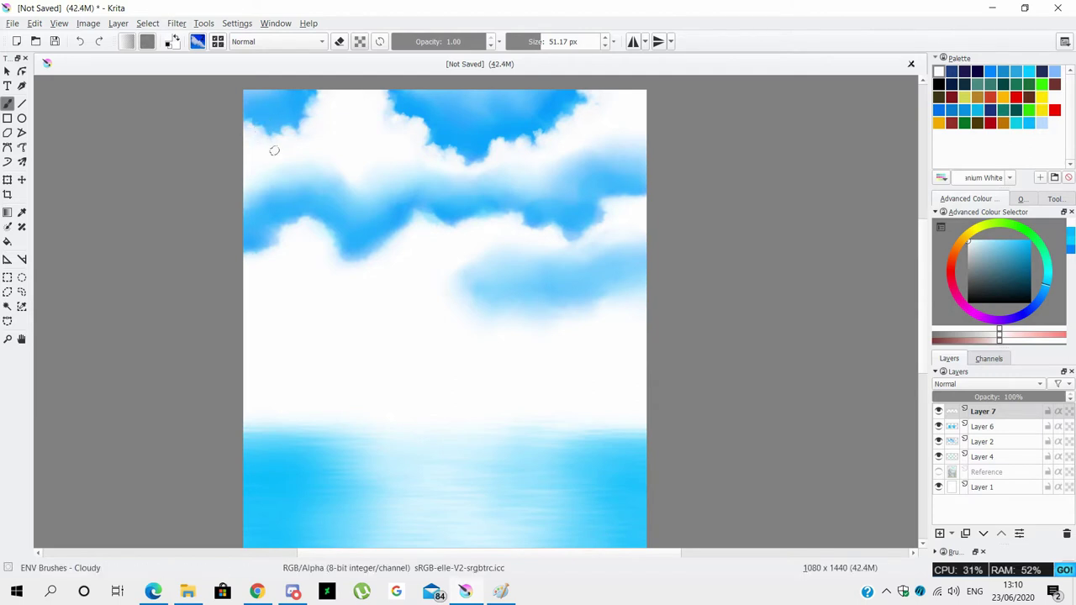
pyautogui.moveTo(640, 193)
pyautogui.mouseDown()
pyautogui.moveTo(580, 221)
pyautogui.moveTo(476, 213)
pyautogui.moveTo(336, 244)
pyautogui.moveTo(379, 247)
pyautogui.moveTo(261, 250)
pyautogui.mouseUp()
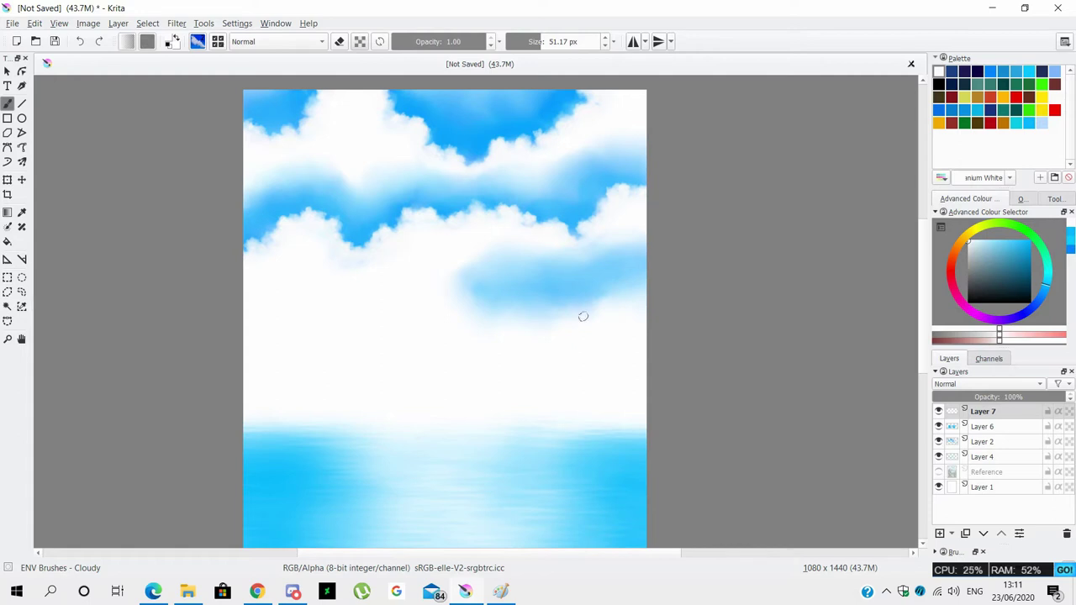
pyautogui.moveTo(580, 240); pyautogui.dragTo(612, 246)
pyautogui.click(197, 41)
pyautogui.click(235, 91)
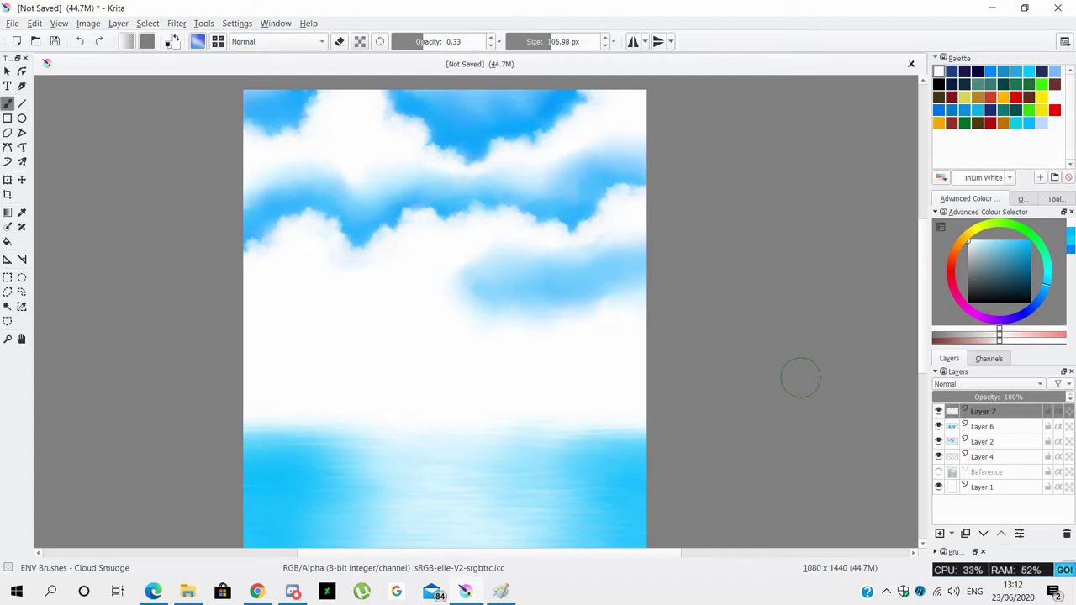
# Show the Reference layer on top, add a new layer, and load dark blue with the Mountain Knife brush.
pyautogui.click(938, 472)
pyautogui.moveTo(986, 471); pyautogui.dragTo(985, 411)
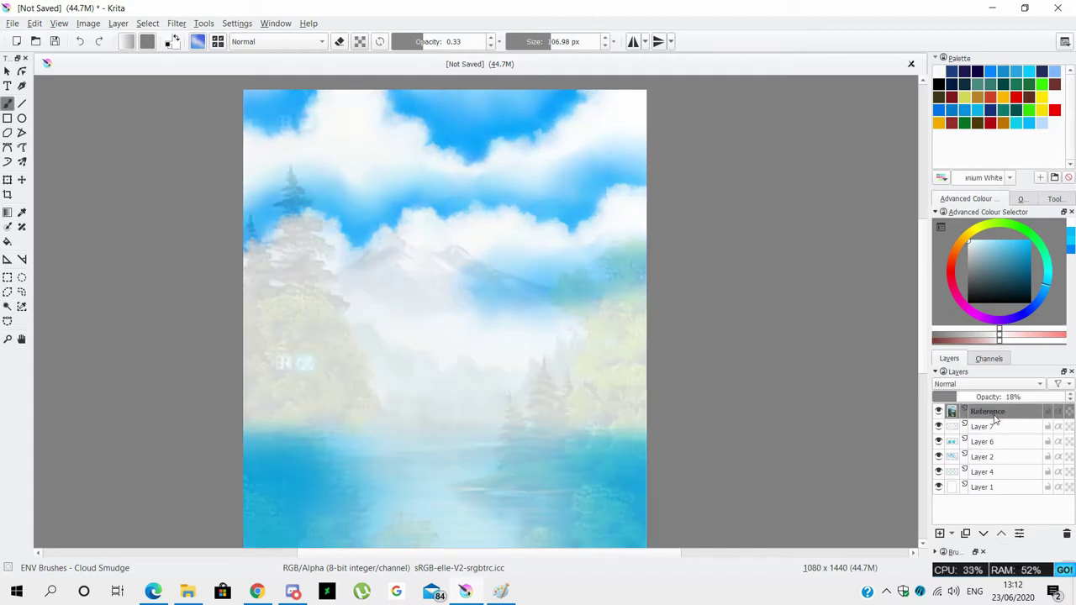
pyautogui.press('Insert')
pyautogui.click(964, 84)
pyautogui.click(984, 287)
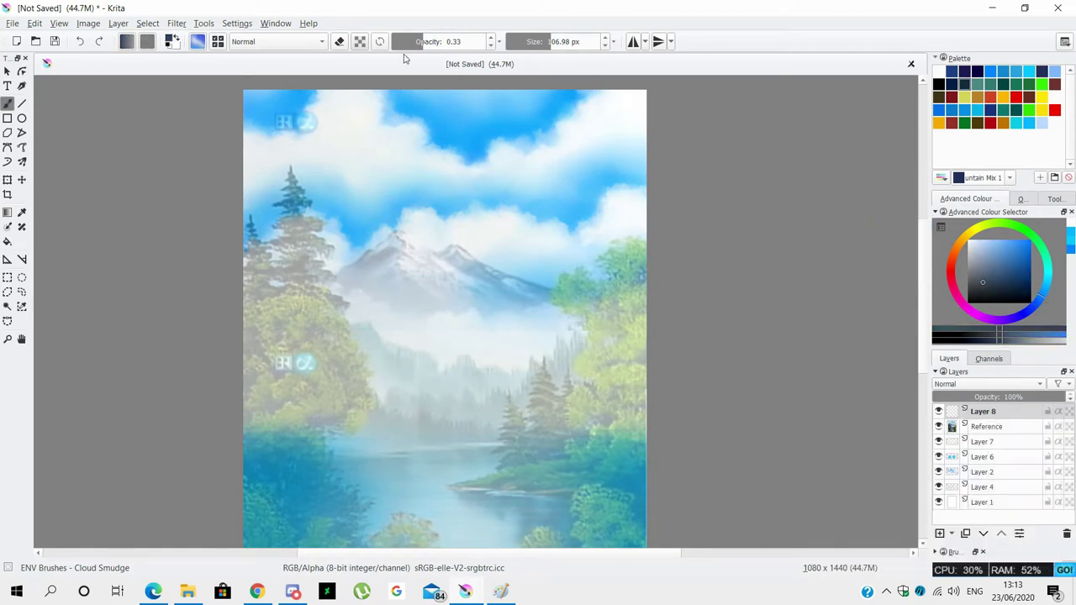
pyautogui.click(198, 41)
pyautogui.click(375, 159)
pyautogui.click(375, 181)
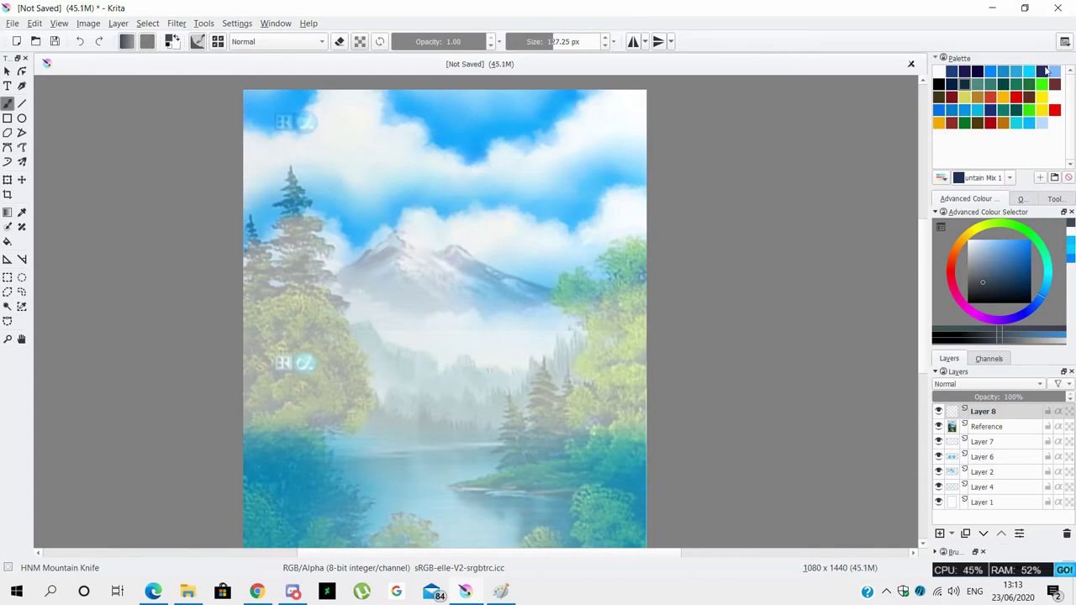
# Paint the dark blue twin-peaked mountain silhouette, filling in its left end and slope.
pyautogui.click(1007, 282)
pyautogui.moveTo(1052, 292); pyautogui.dragTo(1040, 298)
pyautogui.moveTo(370, 262)
pyautogui.mouseDown()
pyautogui.moveTo(403, 245)
pyautogui.moveTo(442, 262)
pyautogui.moveTo(471, 252)
pyautogui.moveTo(517, 287)
pyautogui.moveTo(513, 296)
pyautogui.moveTo(553, 301)
pyautogui.mouseUp()
pyautogui.hotkey('ctrl', 'z')
pyautogui.moveTo(370, 267); pyautogui.dragTo(322, 279)
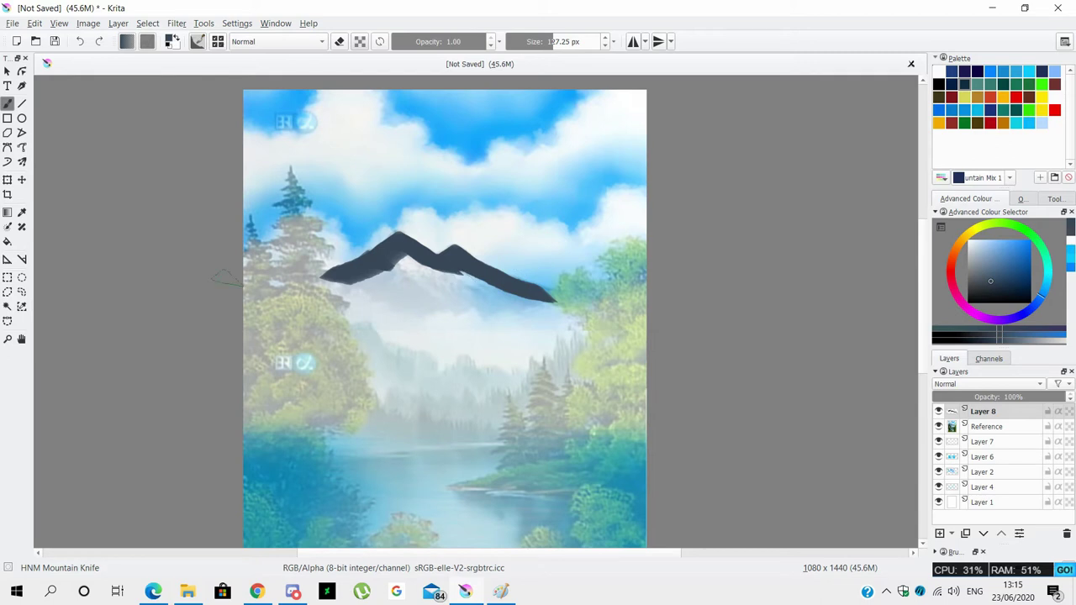
pyautogui.moveTo(399, 251); pyautogui.dragTo(374, 264)
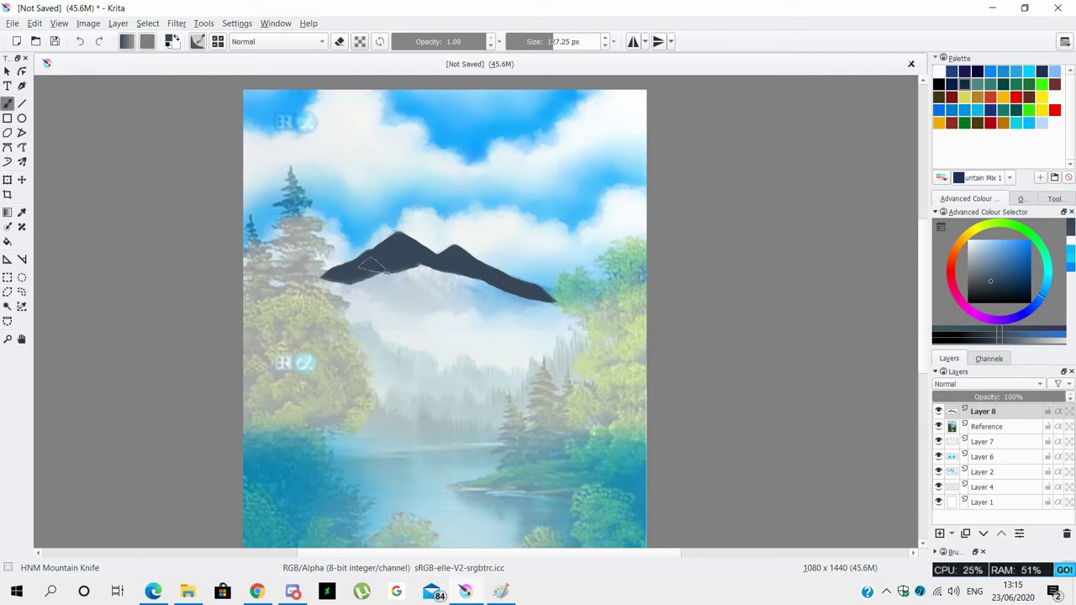
# Smudge the mountain's right end and base into soft mist with the Mountain Smudge brush.
pyautogui.click(197, 41)
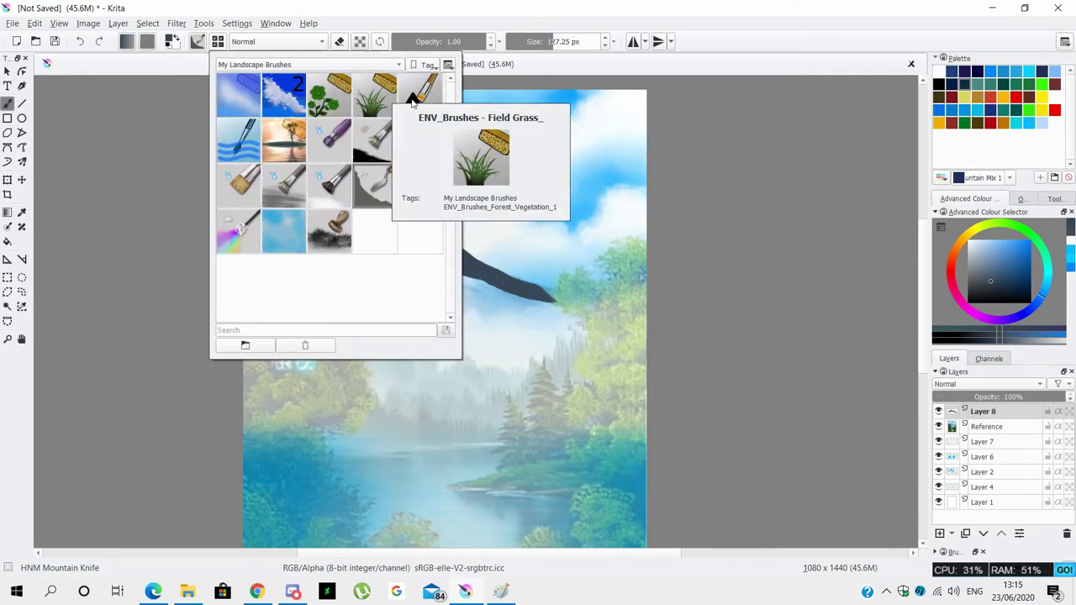
pyautogui.click(341, 81)
pyautogui.moveTo(529, 308)
pyautogui.mouseDown()
pyautogui.moveTo(588, 305)
pyautogui.moveTo(466, 286)
pyautogui.moveTo(580, 306)
pyautogui.mouseUp()
pyautogui.moveTo(437, 278)
pyautogui.mouseDown()
pyautogui.moveTo(420, 277)
pyautogui.moveTo(450, 268)
pyautogui.moveTo(315, 287)
pyautogui.moveTo(403, 277)
pyautogui.moveTo(458, 298)
pyautogui.moveTo(493, 293)
pyautogui.moveTo(396, 264)
pyautogui.moveTo(428, 281)
pyautogui.moveTo(353, 286)
pyautogui.moveTo(510, 308)
pyautogui.moveTo(378, 277)
pyautogui.mouseUp()
# Hide the reference layer and blur the mountain's left and lower edges into mist with paler blue.
pyautogui.click(982, 264)
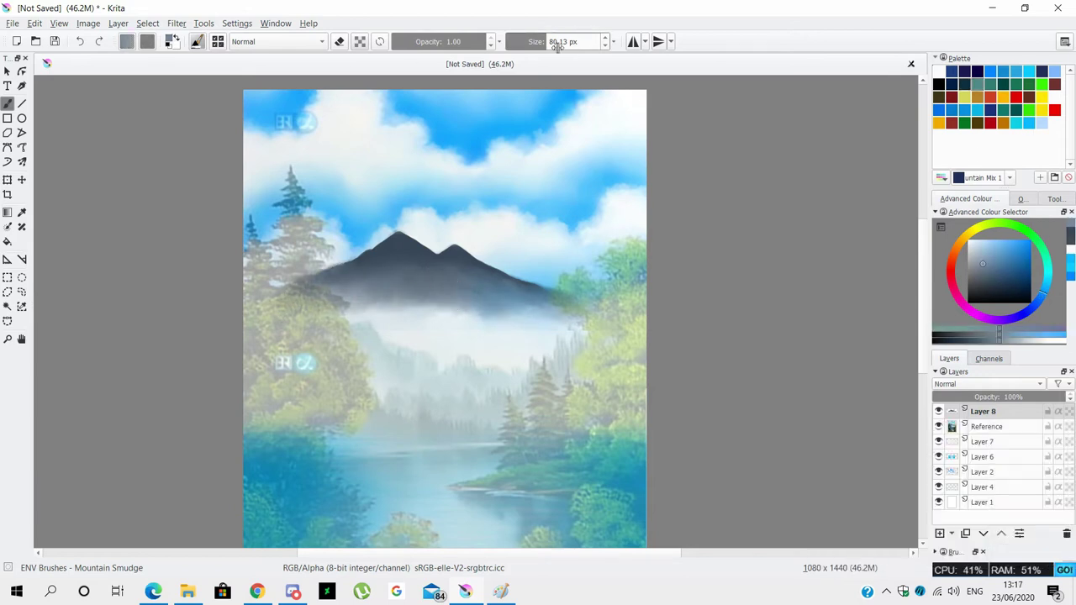
pyautogui.moveTo(557, 42); pyautogui.dragTo(581, 42)
pyautogui.click(939, 426)
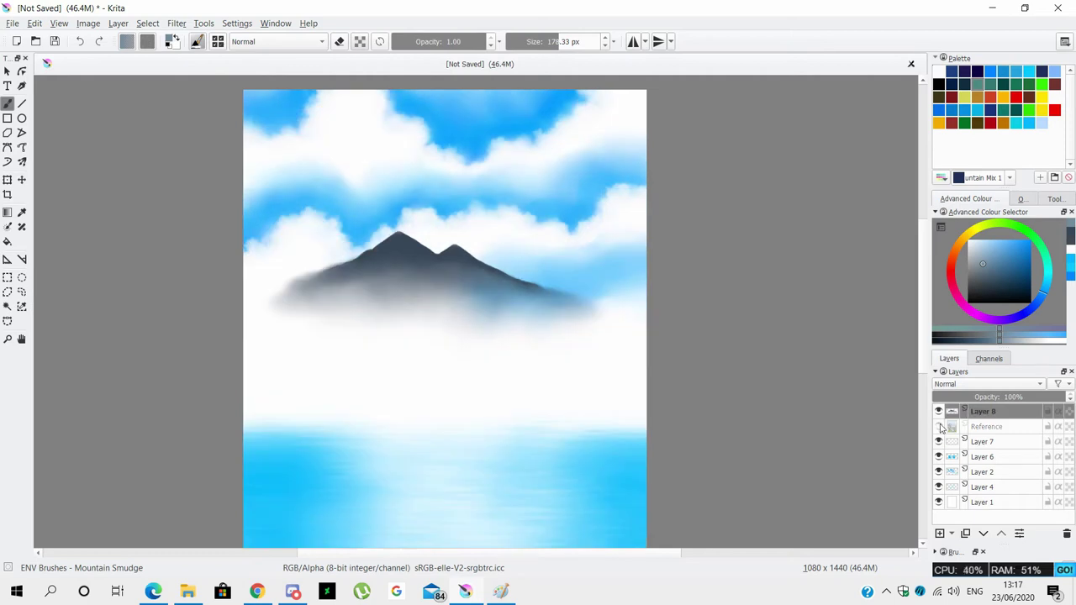
pyautogui.press('[')
pyautogui.press('[')
pyautogui.press('[')
pyautogui.moveTo(305, 305); pyautogui.dragTo(260, 290)
pyautogui.moveTo(357, 271)
pyautogui.mouseDown()
pyautogui.moveTo(399, 257)
pyautogui.moveTo(463, 290)
pyautogui.moveTo(513, 277)
pyautogui.moveTo(515, 304)
pyautogui.mouseUp()
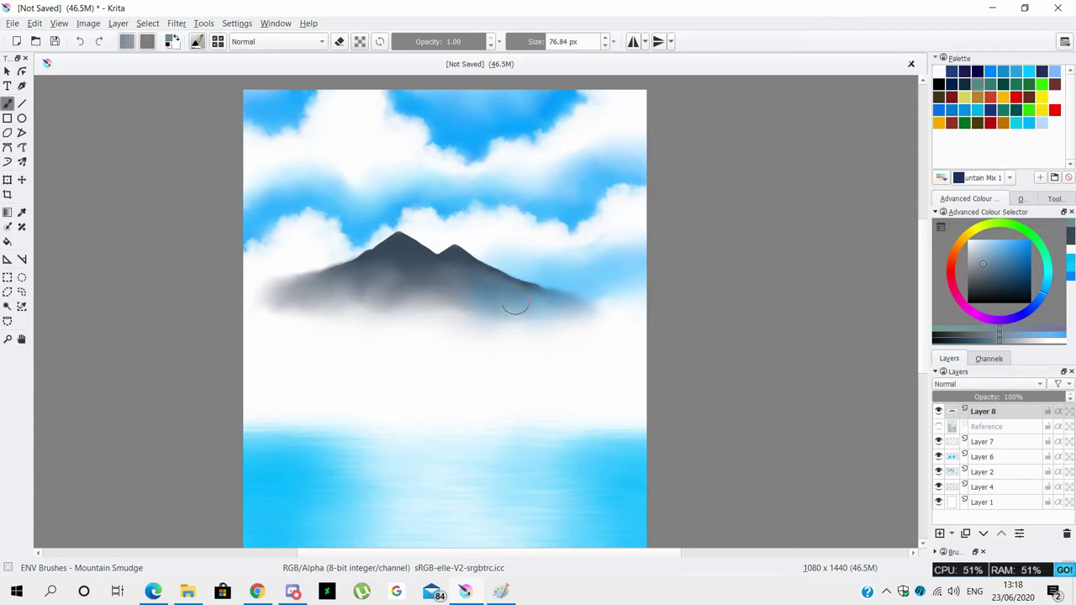
# Magic-wand select the mountain shape and add a new Layer 9 above it.
pyautogui.moveTo(938, 442); pyautogui.dragTo(938, 486)
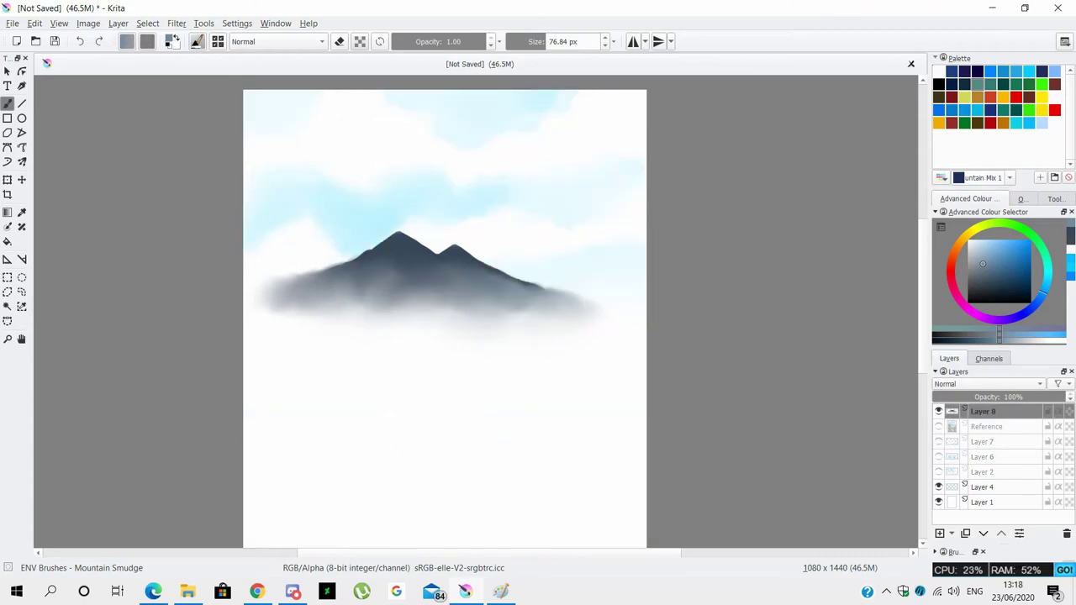
pyautogui.click(7, 306)
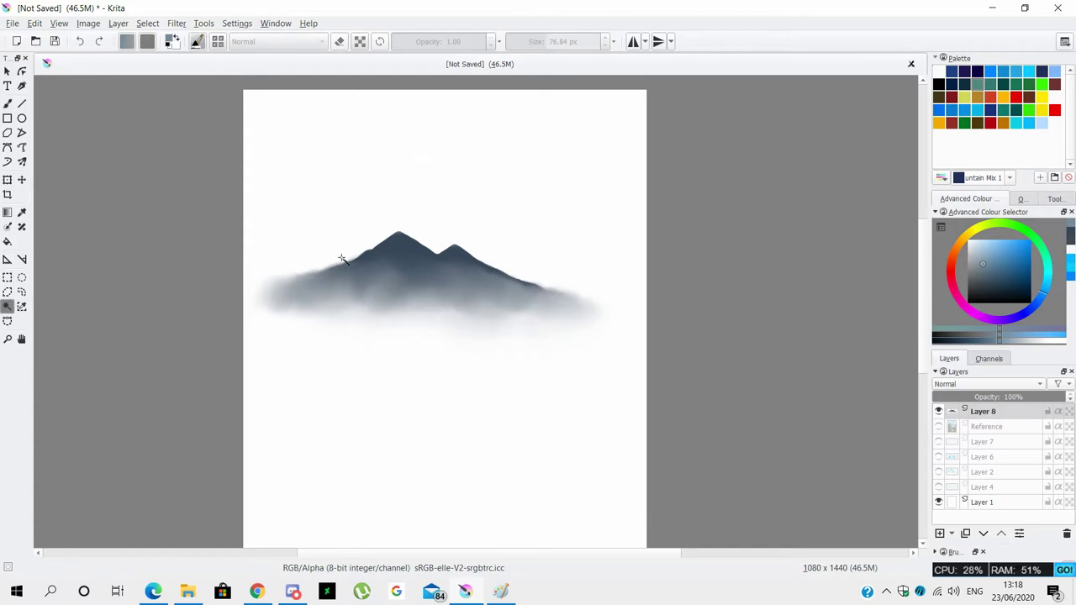
pyautogui.click(392, 295)
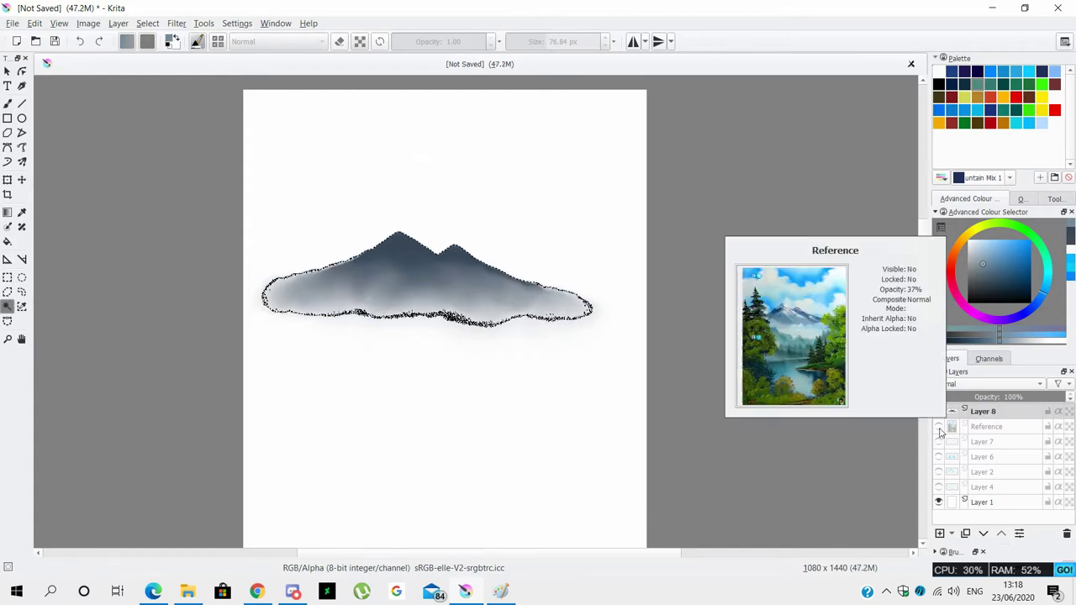
pyautogui.moveTo(938, 486); pyautogui.dragTo(939, 441)
pyautogui.click(940, 533)
# Load Titanium White with the HNM Mountain Tex 10 brush at about 36 px.
pyautogui.click(939, 72)
pyautogui.press('b')
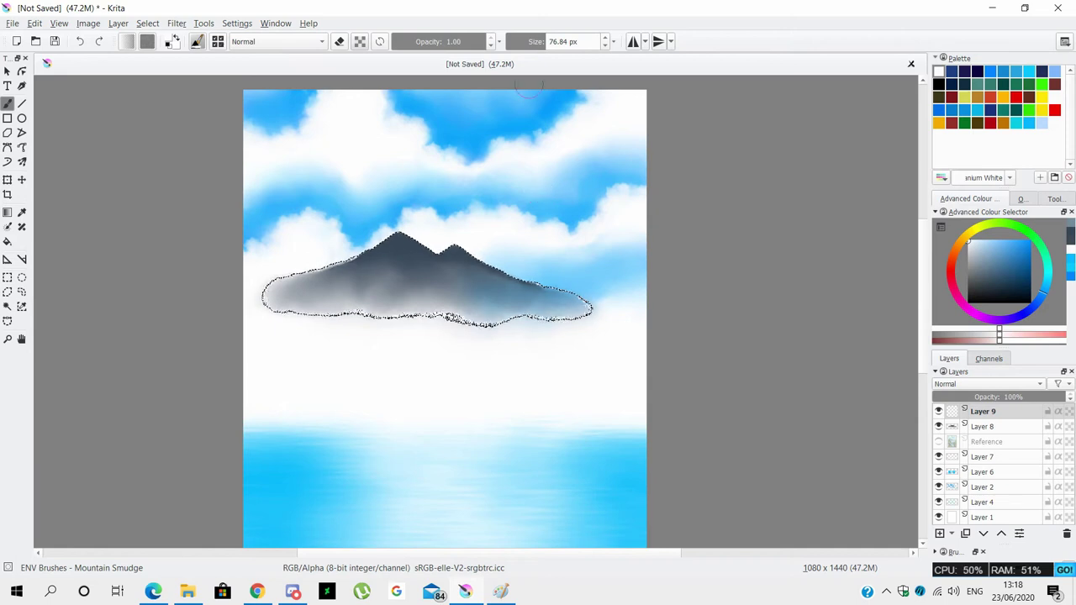
pyautogui.click(197, 42)
pyautogui.click(398, 65)
pyautogui.scroll(3, 288, 126)
pyautogui.click(289, 144)
pyautogui.click(427, 90)
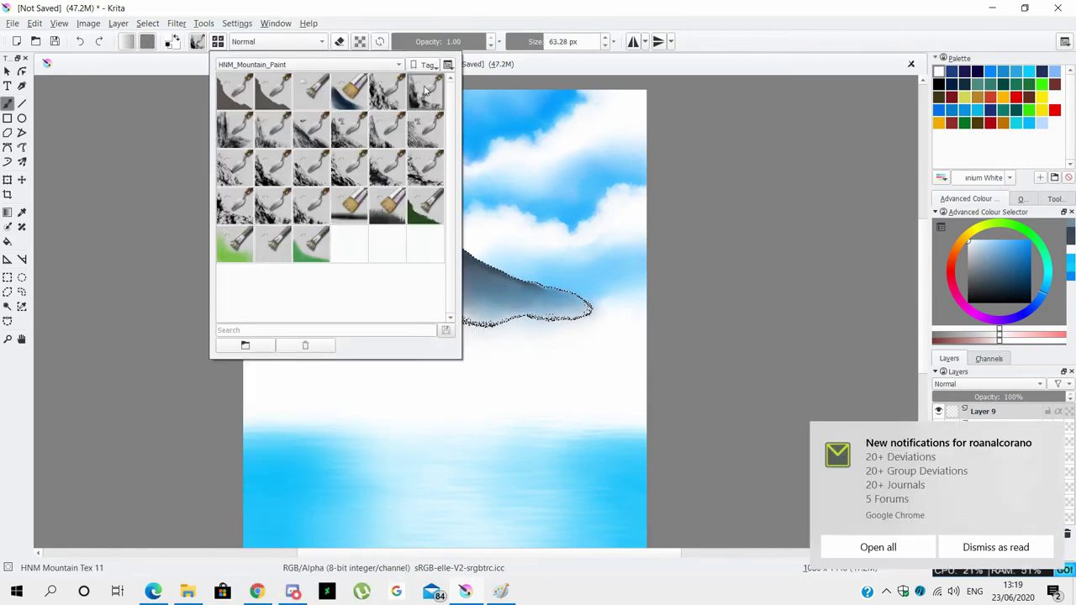
pyautogui.click(309, 93)
pyautogui.moveTo(538, 41); pyautogui.dragTo(532, 42)
# Paint white snow highlights down the right ridge, finishing with the Mountain Tex 1 brush.
pyautogui.moveTo(451, 247); pyautogui.dragTo(495, 273)
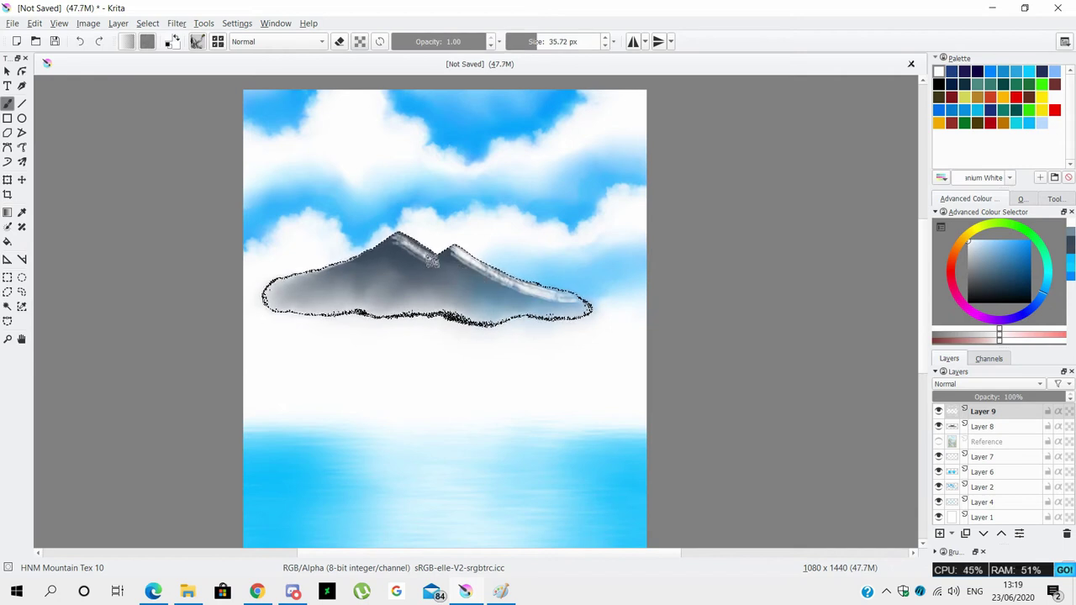
pyautogui.moveTo(430, 262); pyautogui.dragTo(483, 289)
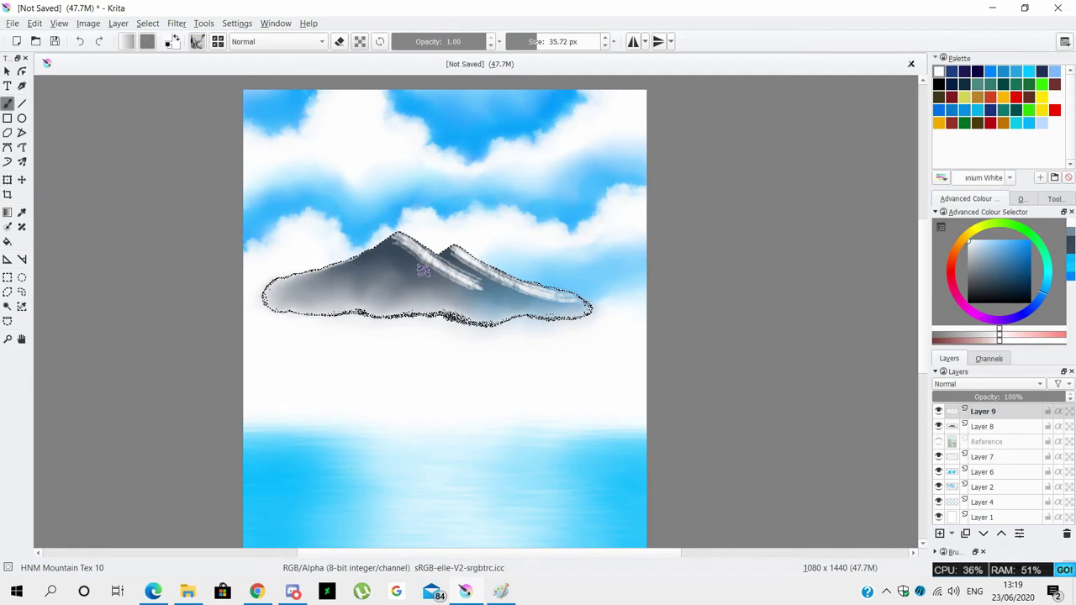
pyautogui.moveTo(405, 269); pyautogui.dragTo(471, 295)
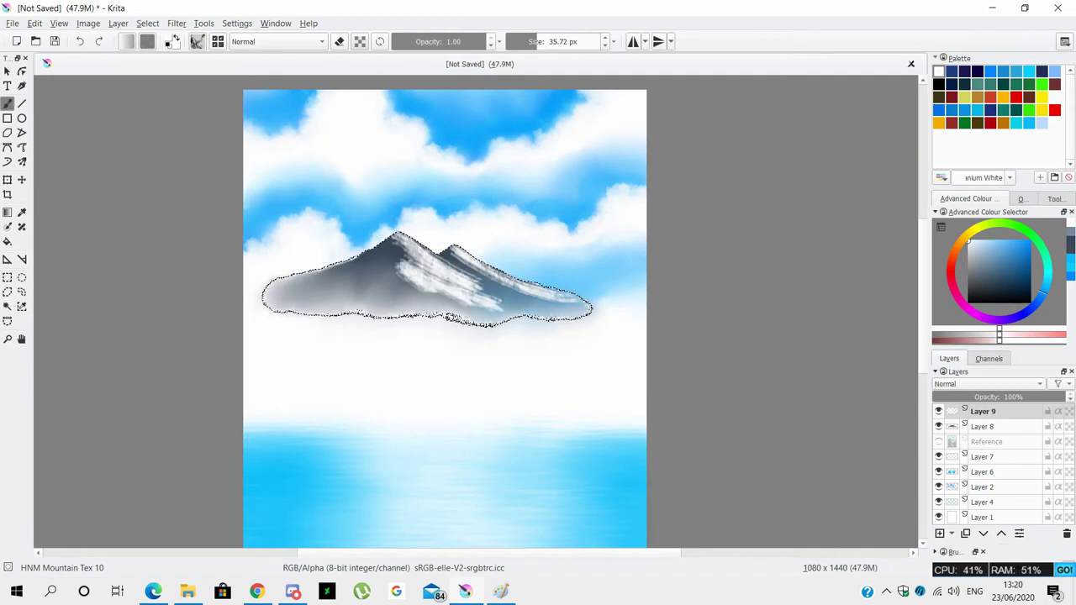
pyautogui.click(217, 41)
pyautogui.click(235, 168)
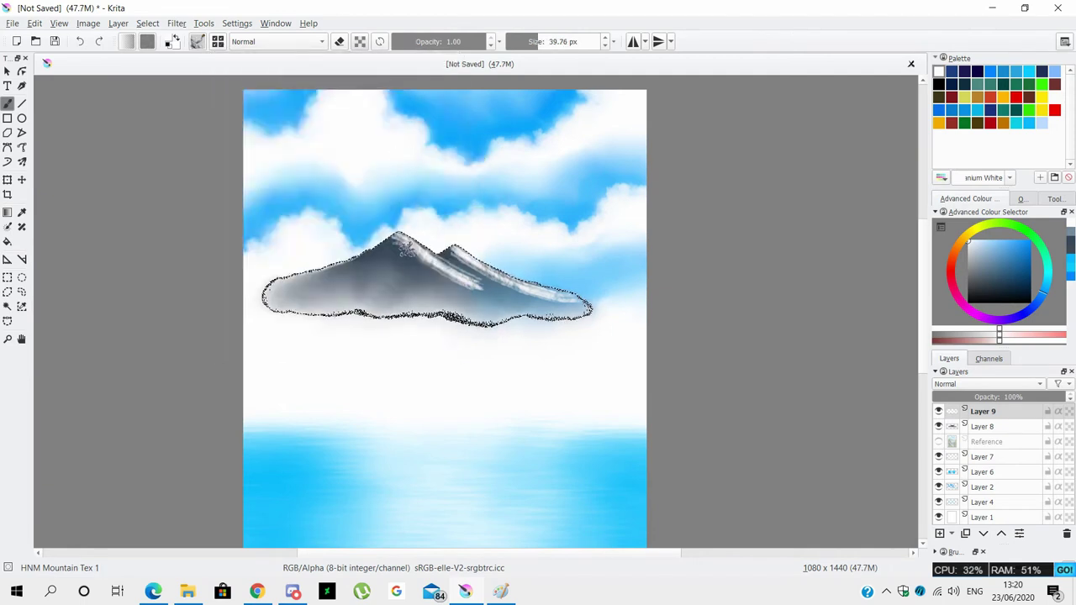
pyautogui.moveTo(412, 259)
pyautogui.mouseDown()
pyautogui.moveTo(501, 302)
pyautogui.moveTo(443, 293)
pyautogui.mouseUp()
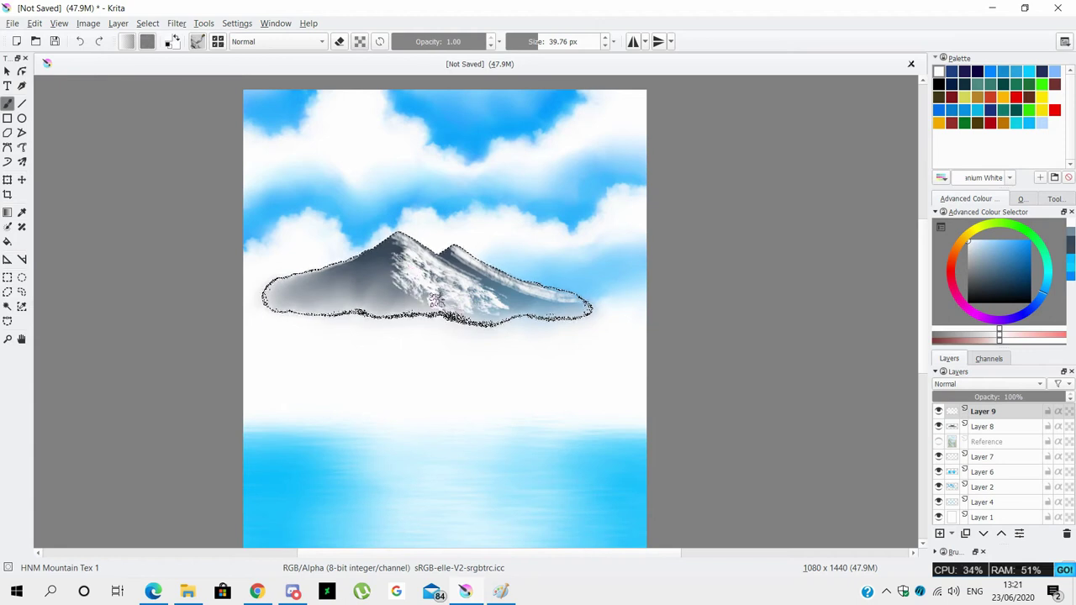
pyautogui.click(1056, 71)
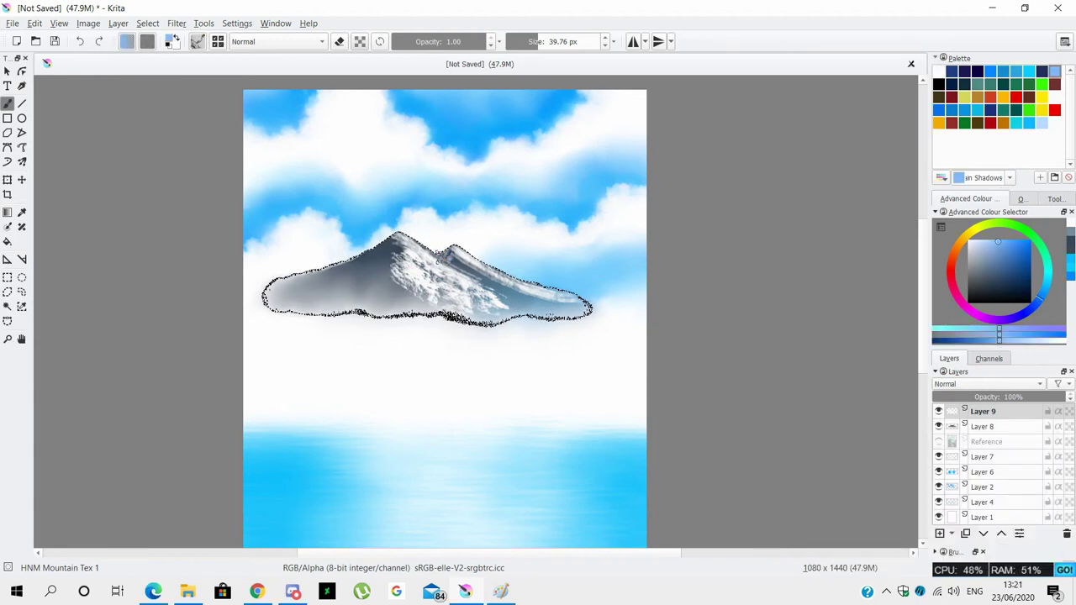
# Shade the mountain's left half grey-blue with the Mountain Tex 7 brush at 0.76 opacity.
pyautogui.press('[')
pyautogui.press('[')
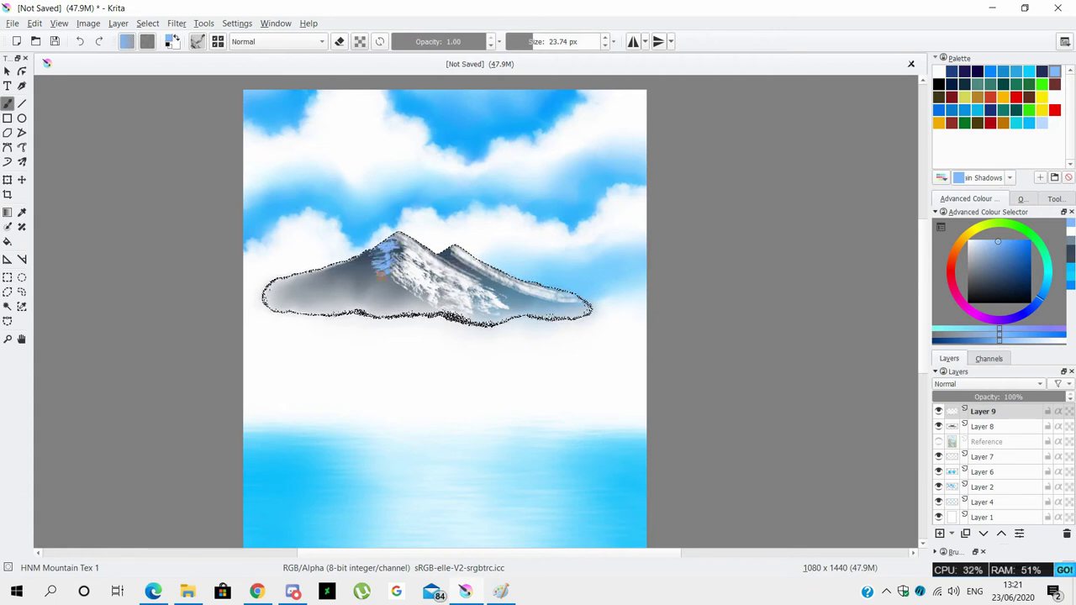
pyautogui.press('F6')
pyautogui.click(394, 148)
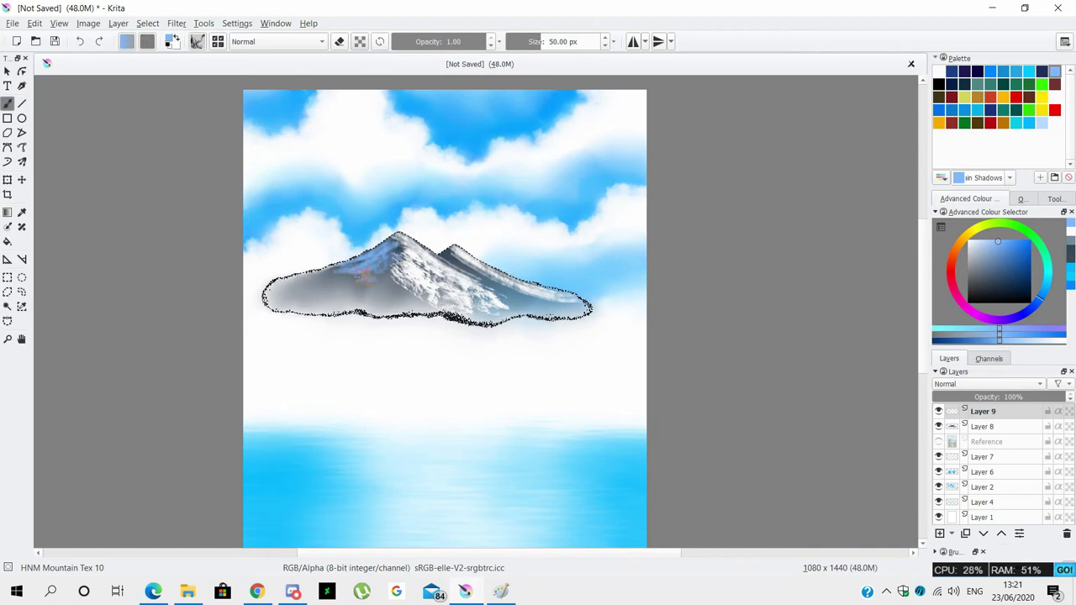
pyautogui.press('F6')
pyautogui.click(339, 177)
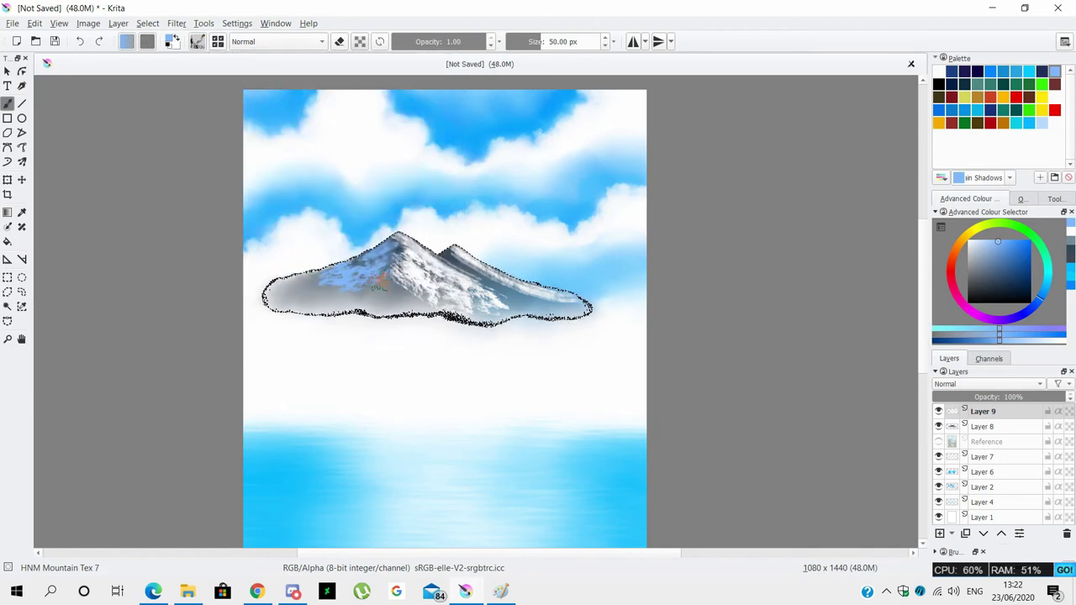
pyautogui.moveTo(406, 266); pyautogui.dragTo(391, 268)
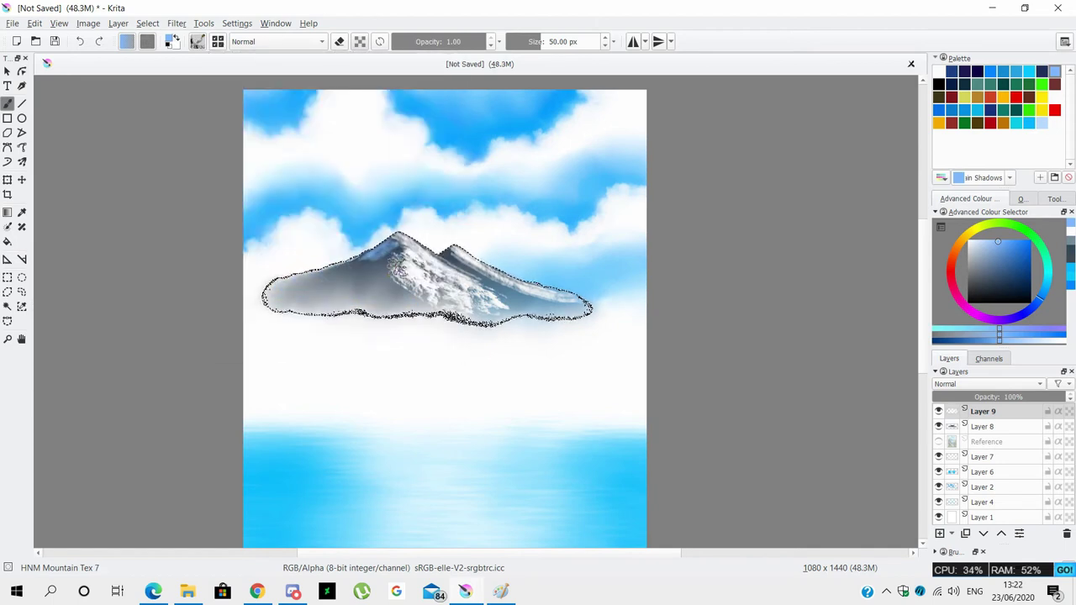
pyautogui.press('i')
pyautogui.press('i')
pyautogui.press('i')
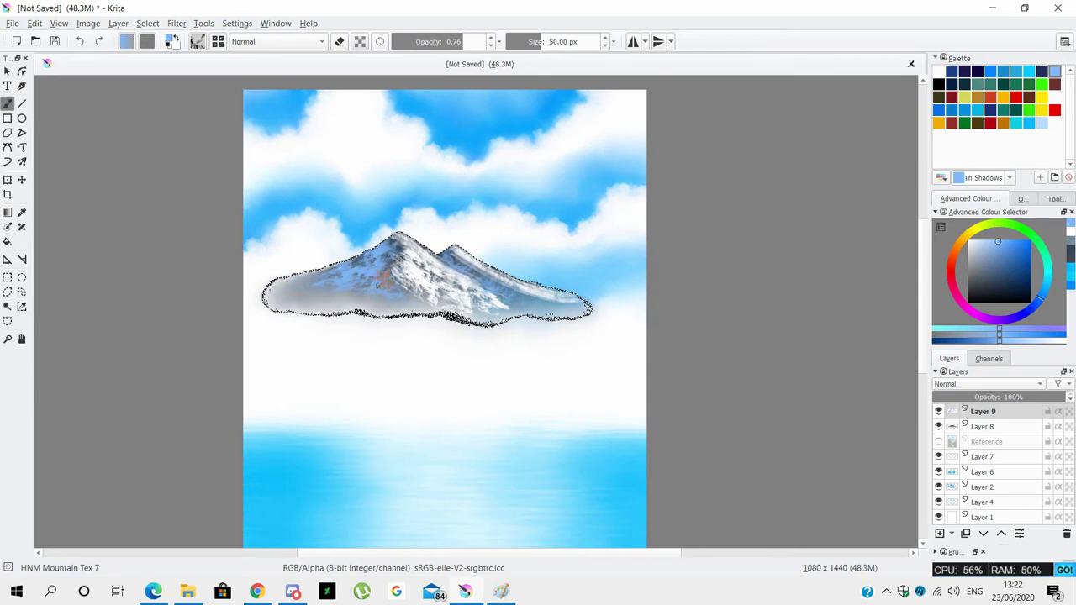
# Paint Mountain Highlight, Mountain Shadows and white tones with Mountain Tex 2 at 0.55 opacity.
pyautogui.keyDown('ctrl'); pyautogui.click(370, 291); pyautogui.keyUp('ctrl')
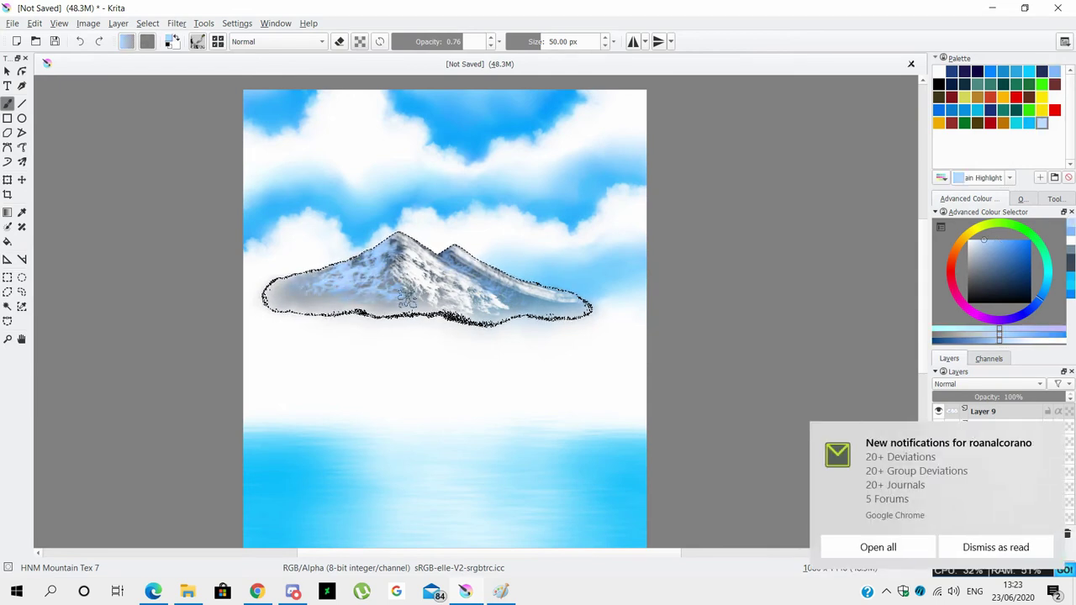
pyautogui.press('F6')
pyautogui.click(246, 187)
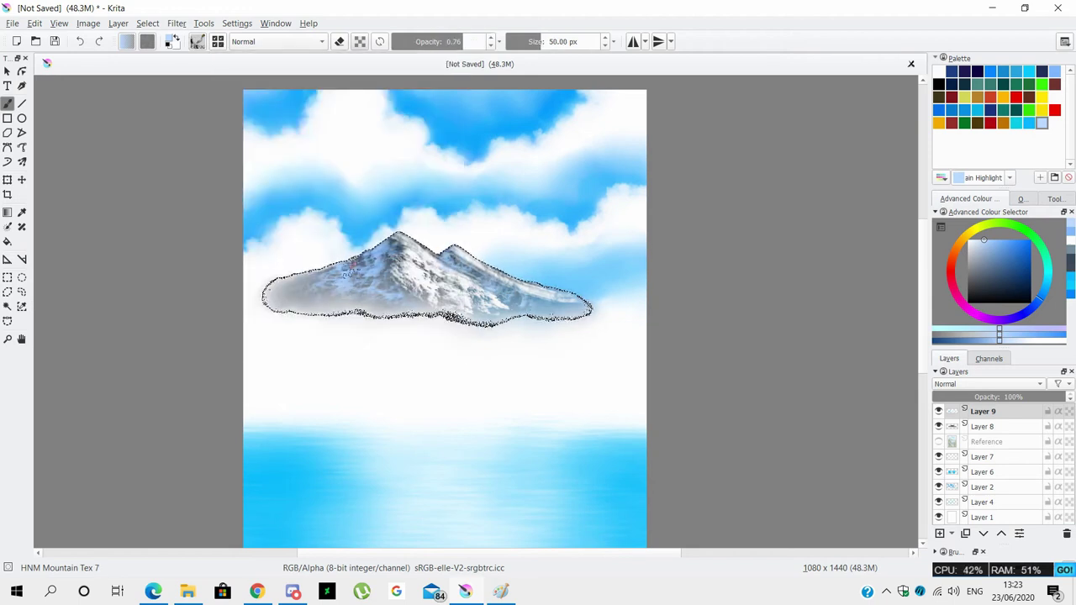
pyautogui.keyDown('ctrl'); pyautogui.click(361, 269); pyautogui.keyUp('ctrl')
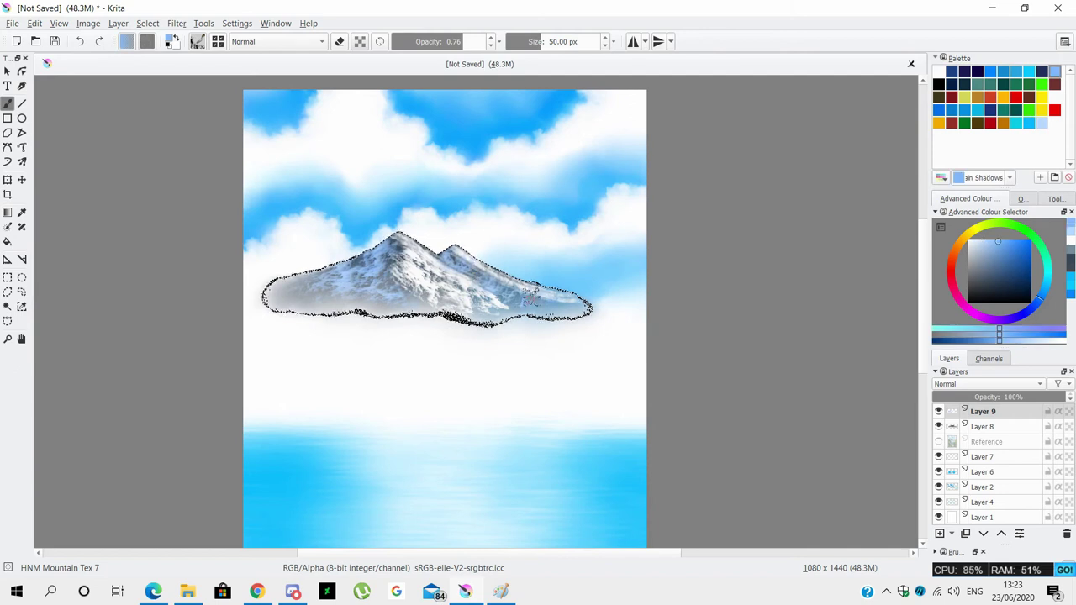
pyautogui.press('/')
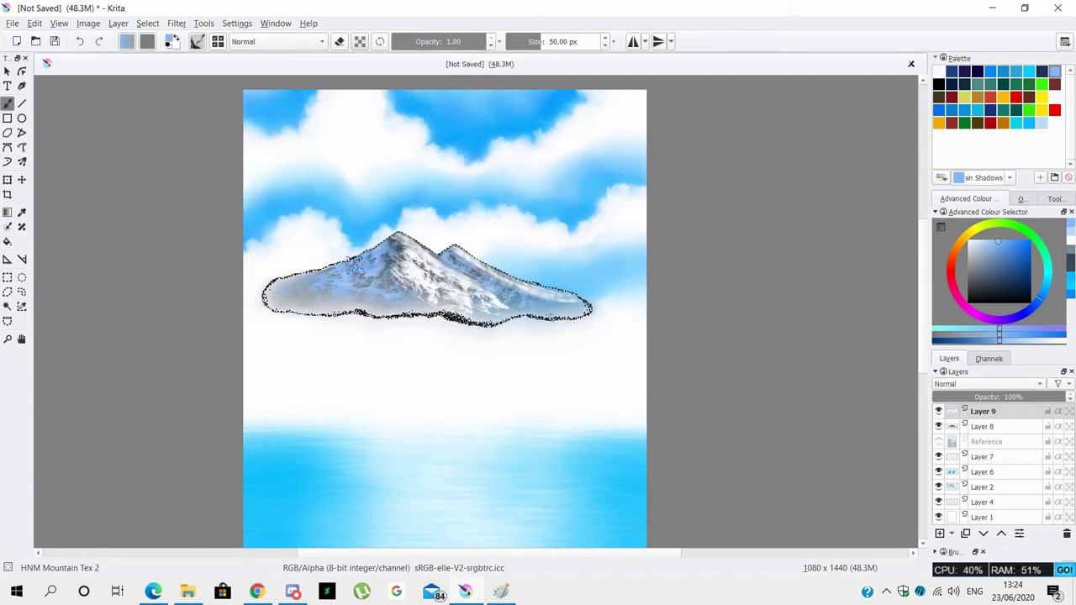
pyautogui.press('i')
pyautogui.press('i')
pyautogui.press('i')
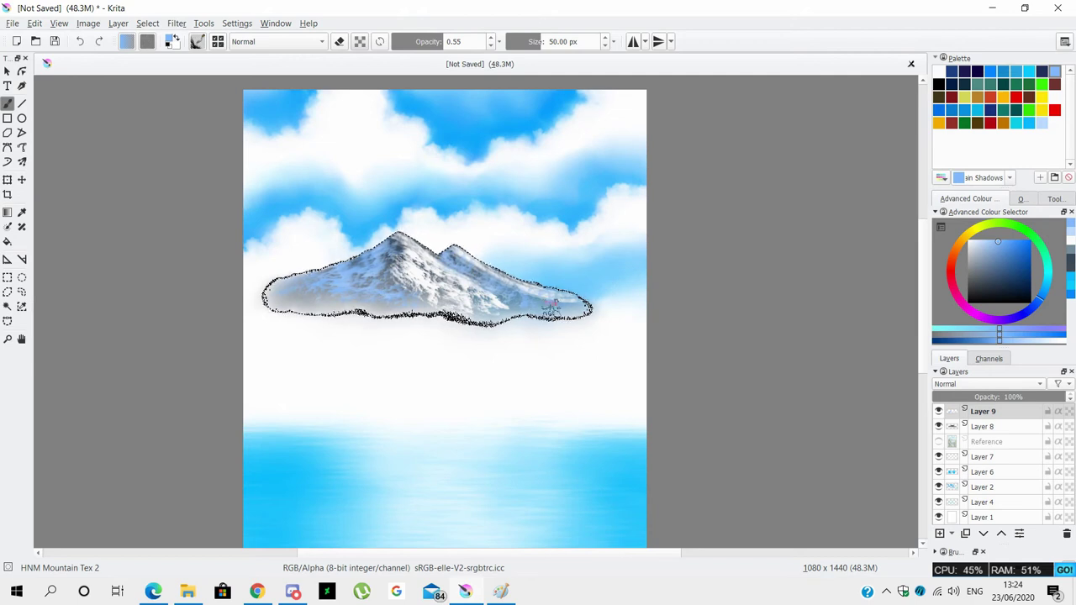
pyautogui.keyDown('ctrl'); pyautogui.click(410, 261); pyautogui.keyUp('ctrl')
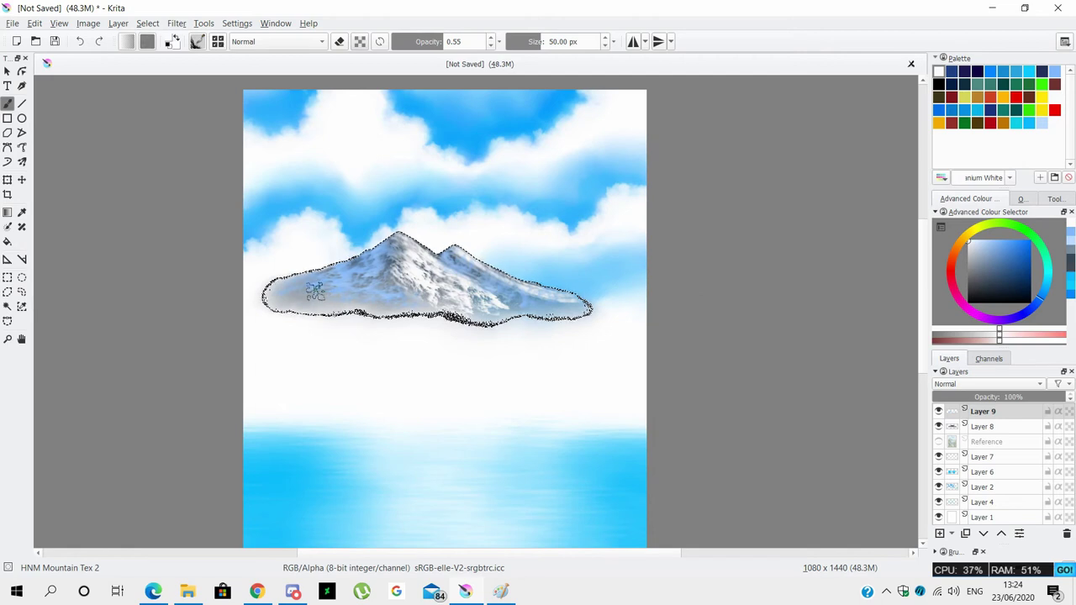
# Deselect the mountain selection.
pyautogui.hotkey('ctrl', 'shift', 'a')
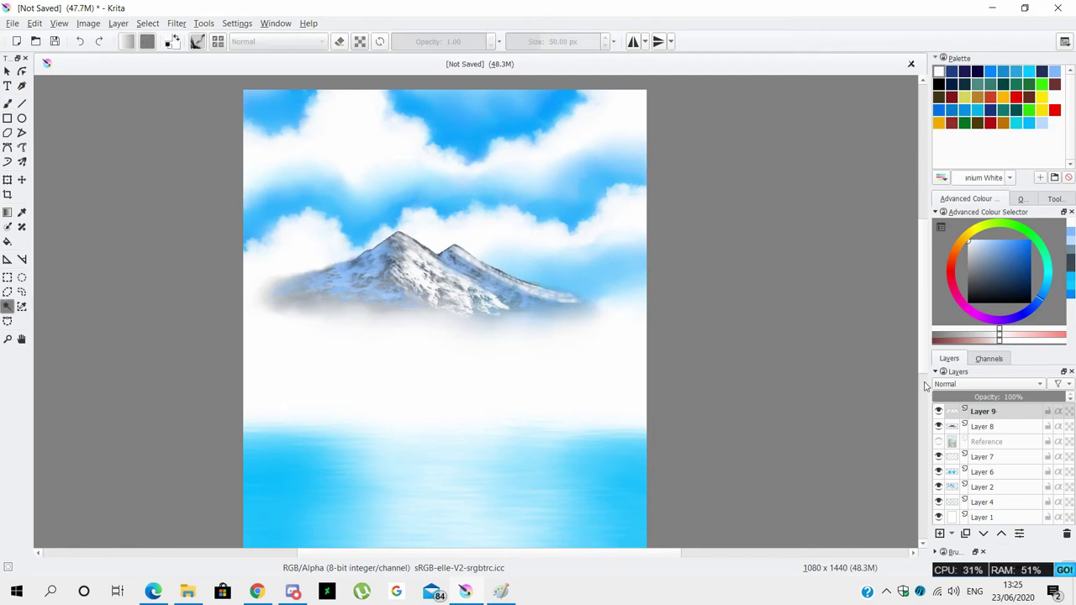
pyautogui.press('b')
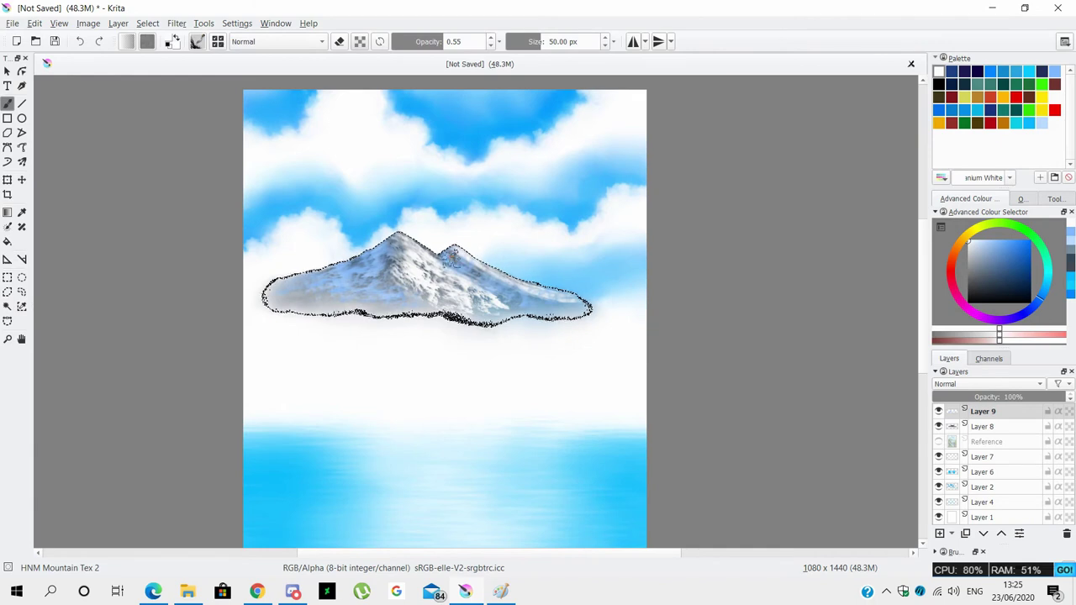
pyautogui.click(7, 306)
pyautogui.rightClick(420, 270)
pyautogui.click(445, 276)
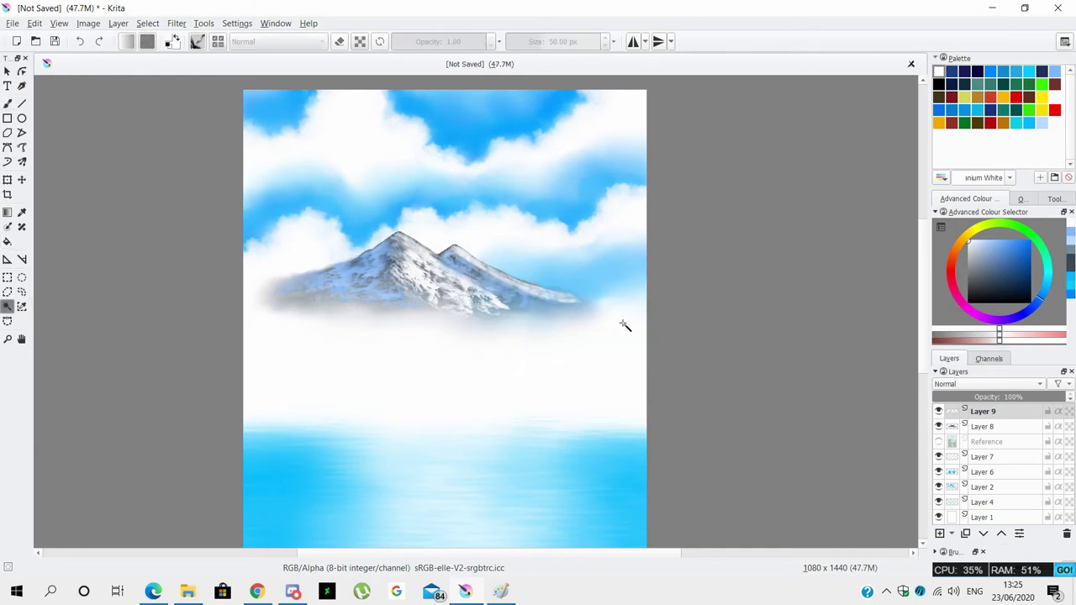
# Reselect the HNM Mountain Tex 1 brush at a smaller size and bring up Layer 9's options.
pyautogui.rightClick(995, 423)
pyautogui.click(197, 41)
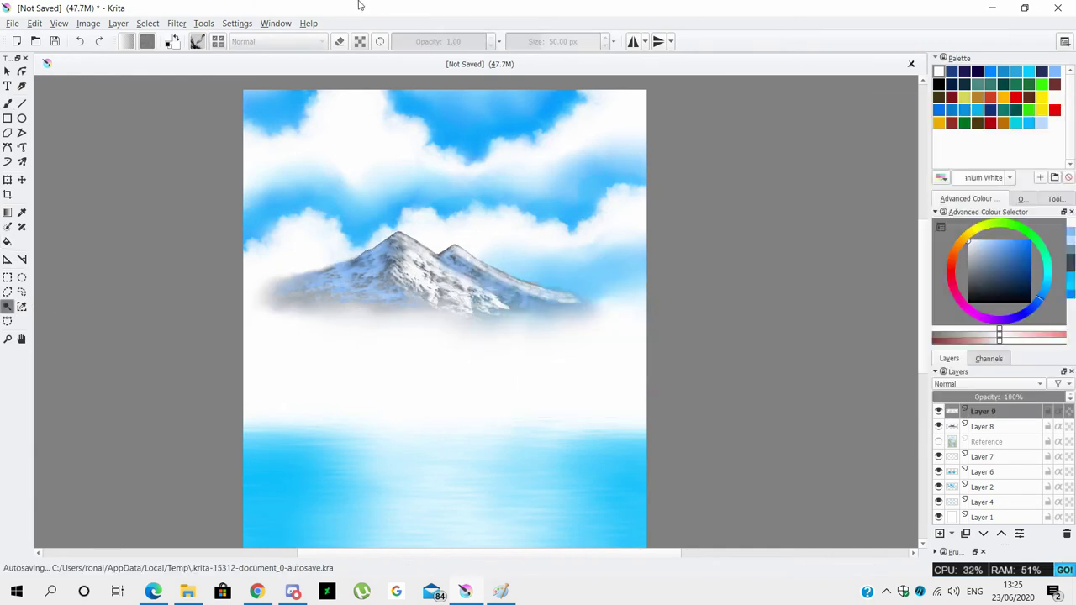
pyautogui.click(197, 41)
pyautogui.click(418, 225)
pyautogui.moveTo(441, 332); pyautogui.dragTo(406, 240)
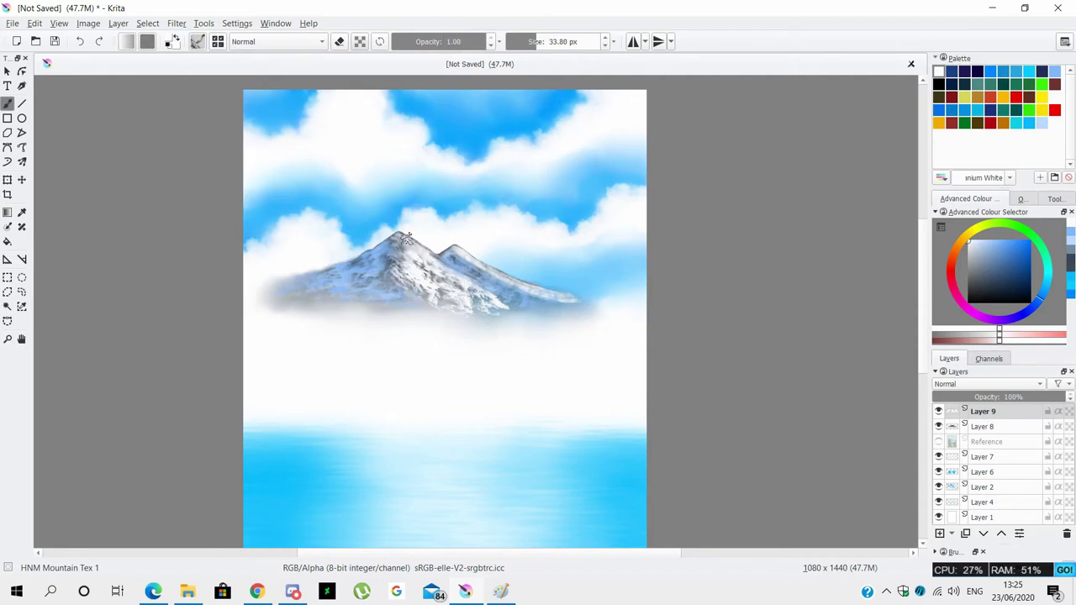
pyautogui.rightClick(982, 411)
# Remove Layer 9 and find the HNM Mountain Mist brush by searching 'mist'.
pyautogui.click(912, 199)
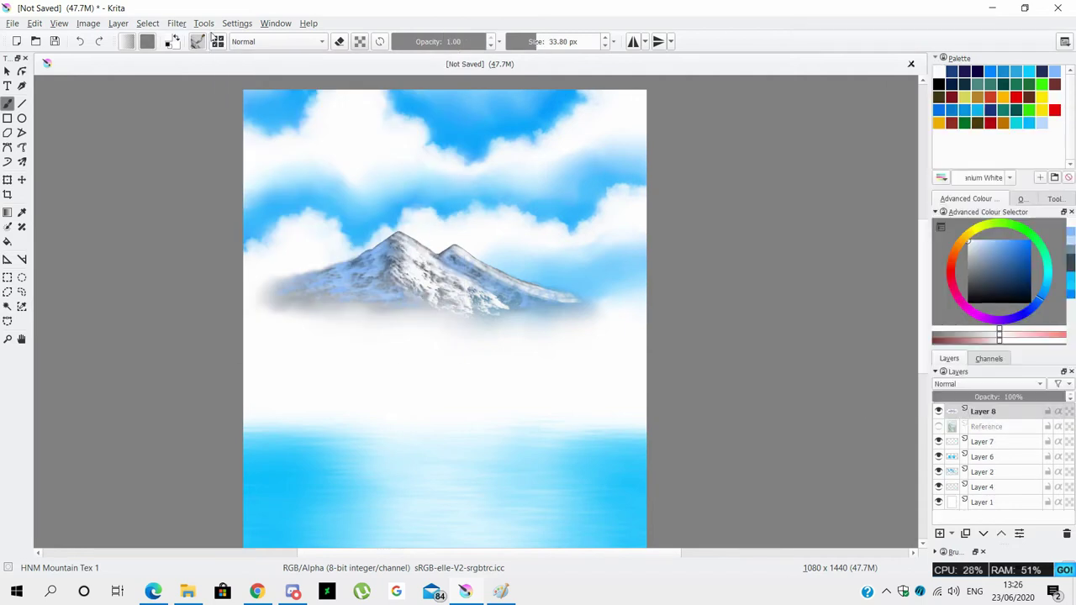
pyautogui.click(196, 41)
pyautogui.click(395, 63)
pyautogui.click(261, 7)
pyautogui.click(289, 330)
pyautogui.write('mist')
pyautogui.click(228, 82)
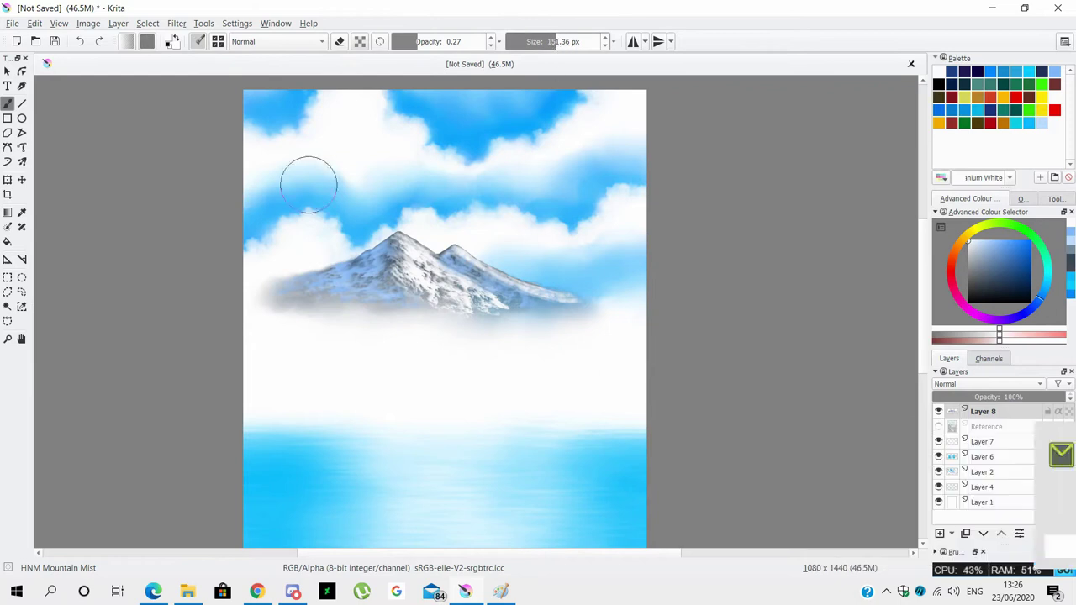
# Brush faint mist on the mountain's right slope, then show the Reference layer on top at 37% opacity.
pyautogui.moveTo(534, 304); pyautogui.dragTo(546, 293)
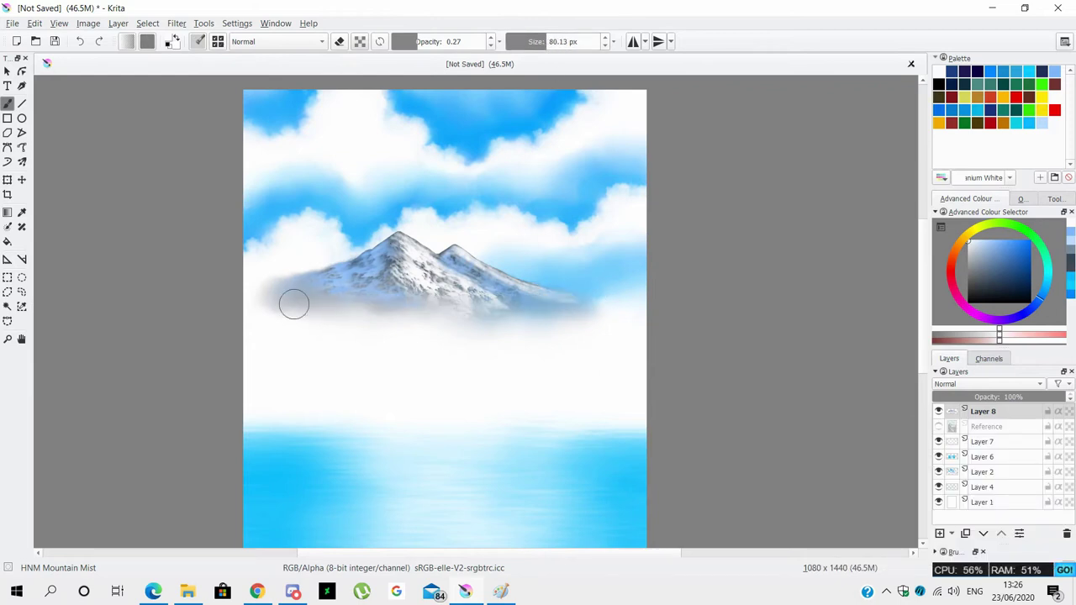
pyautogui.press('o')
pyautogui.press('o')
pyautogui.press('o')
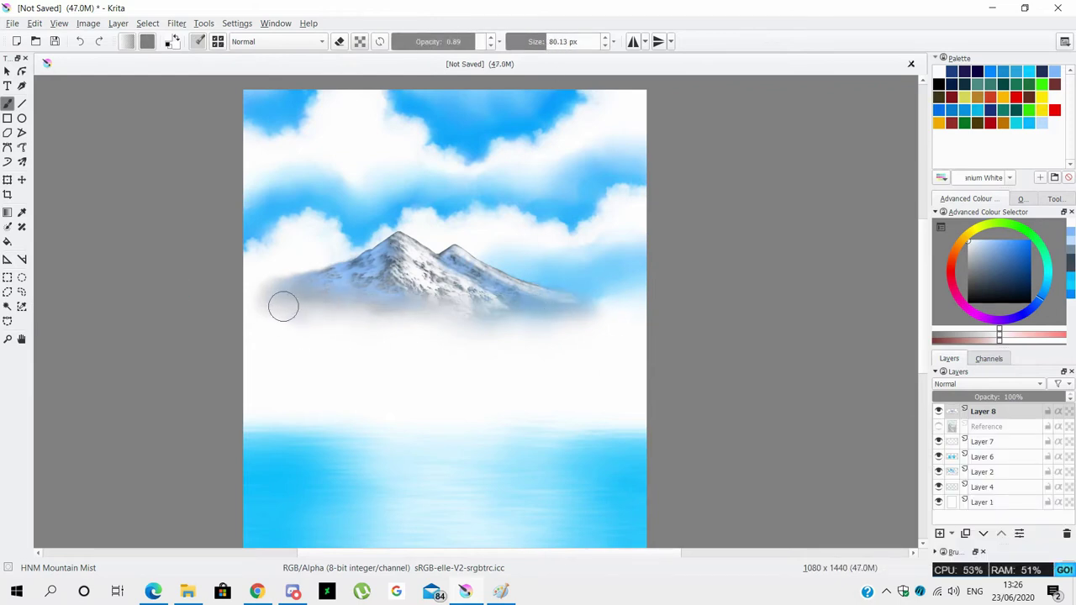
pyautogui.click(441, 41)
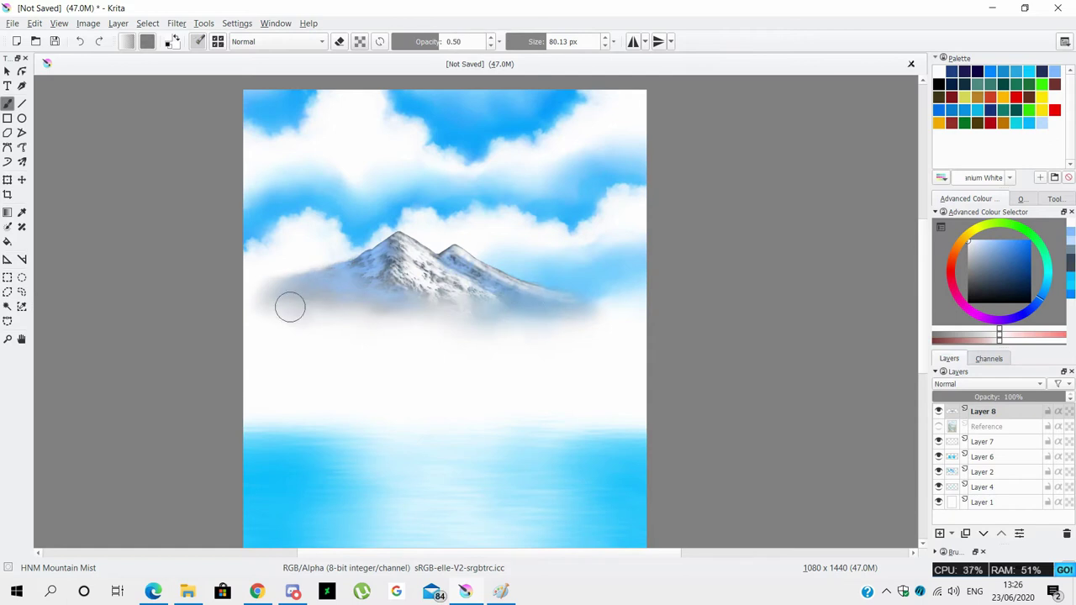
pyautogui.click(938, 426)
pyautogui.moveTo(984, 427); pyautogui.dragTo(984, 411)
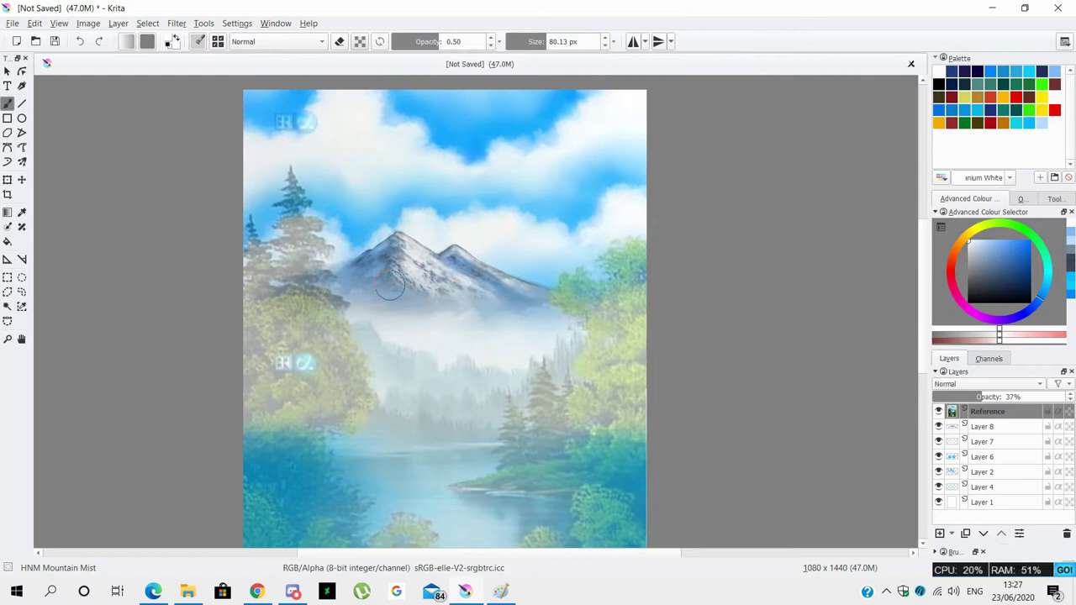
# On a new Layer 10, paint white clouds right of and below the mountain with ENV Brushes Cloudy.
pyautogui.press('Insert')
pyautogui.click(199, 41)
pyautogui.click(311, 64)
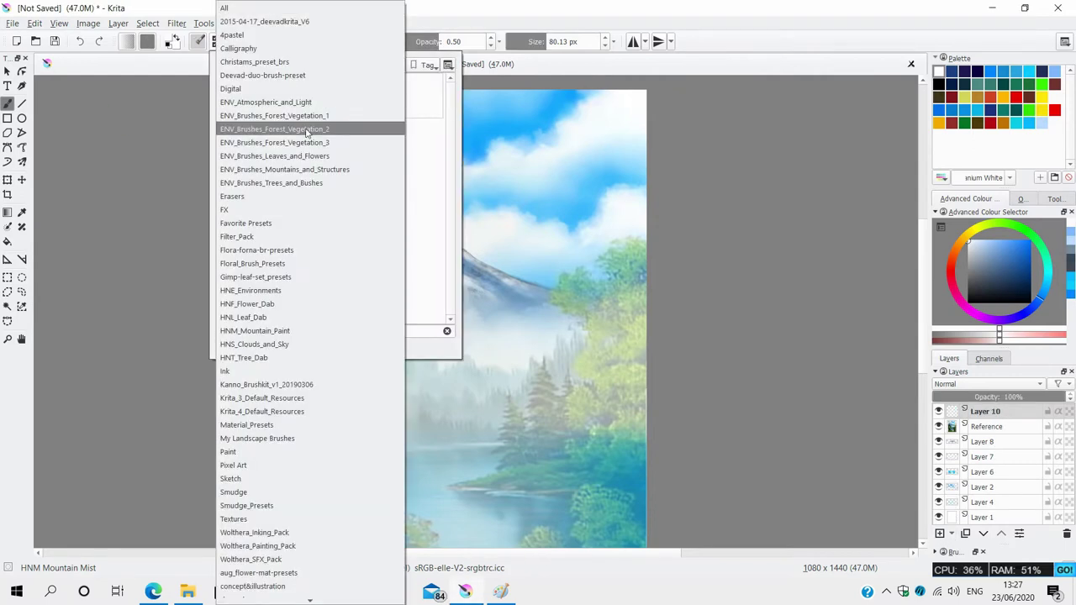
pyautogui.click(258, 438)
pyautogui.click(283, 228)
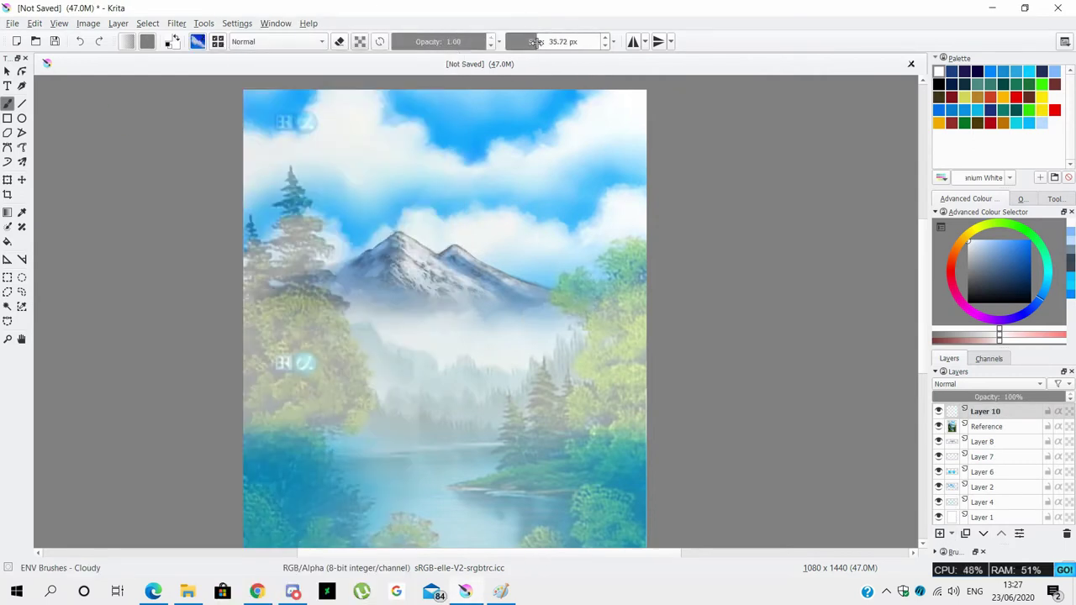
pyautogui.hotkey('ctrl', 'z')
pyautogui.click(565, 294)
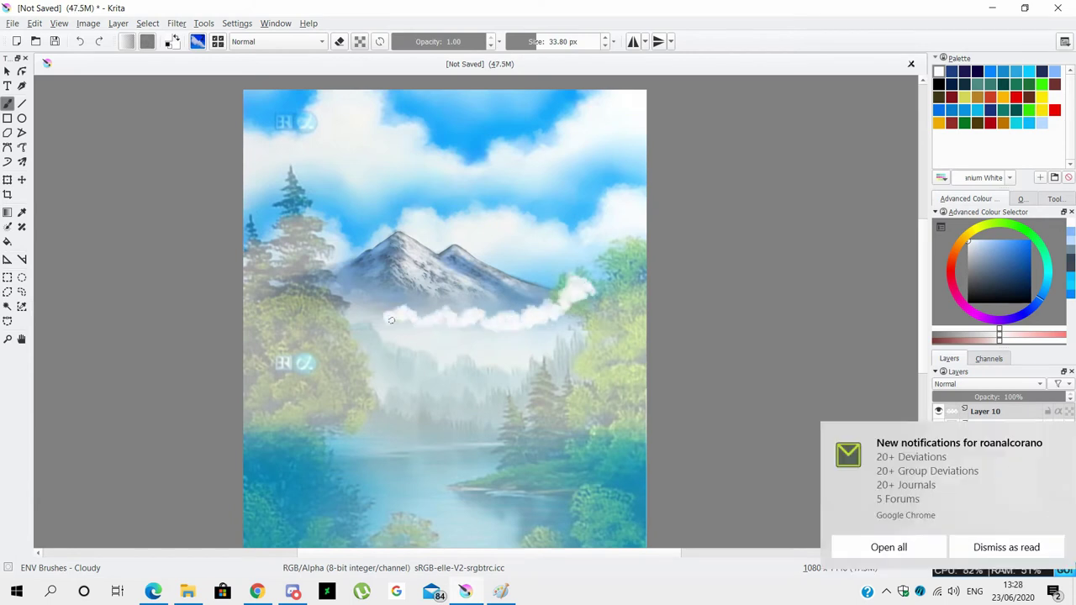
pyautogui.click(539, 41)
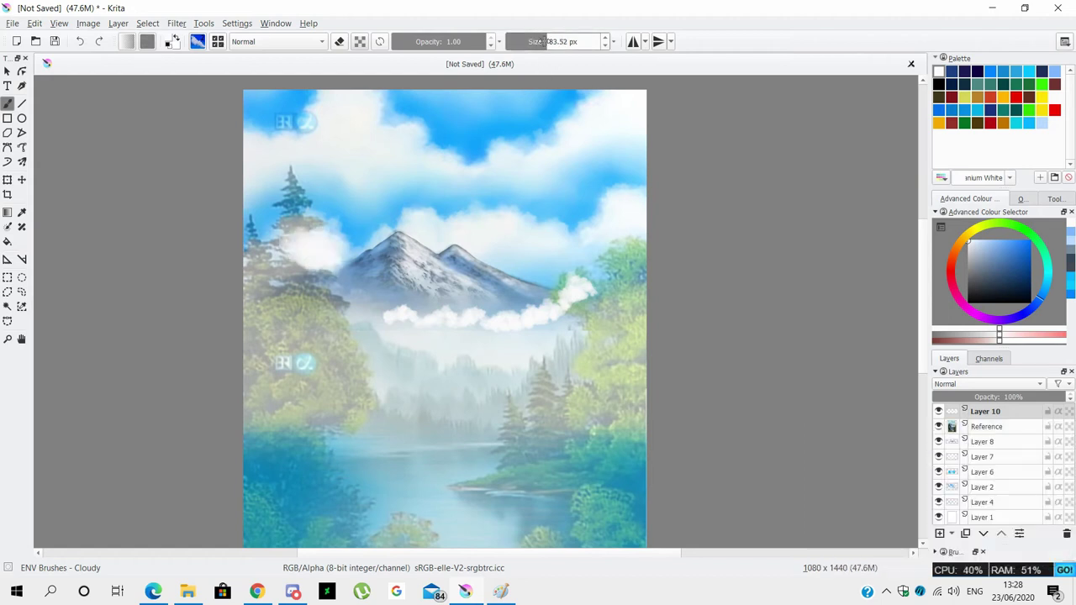
pyautogui.moveTo(310, 270); pyautogui.dragTo(343, 293)
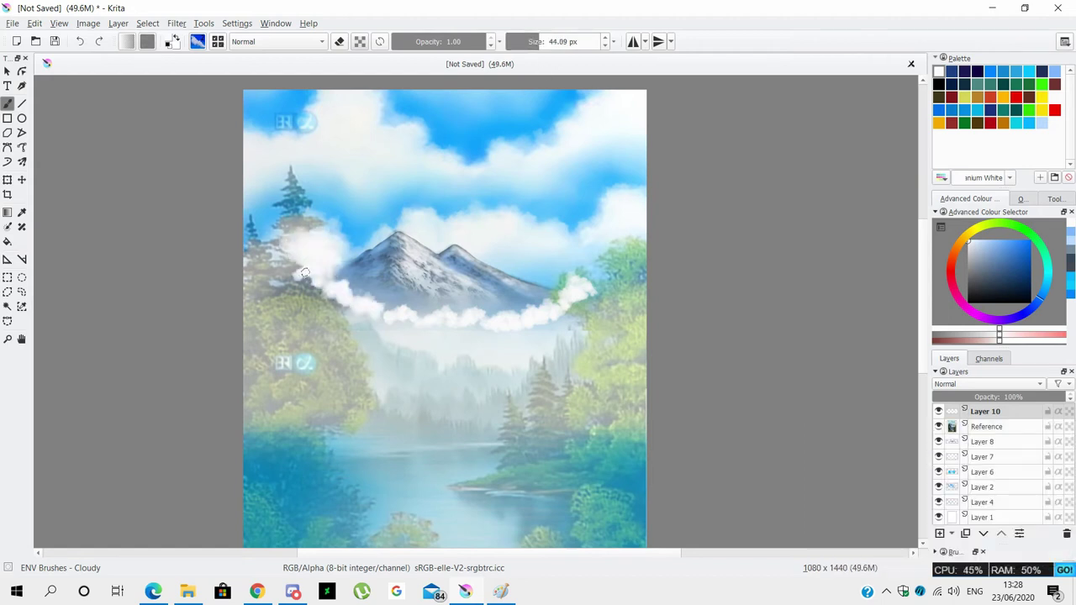
pyautogui.hotkey('ctrl', 'z')
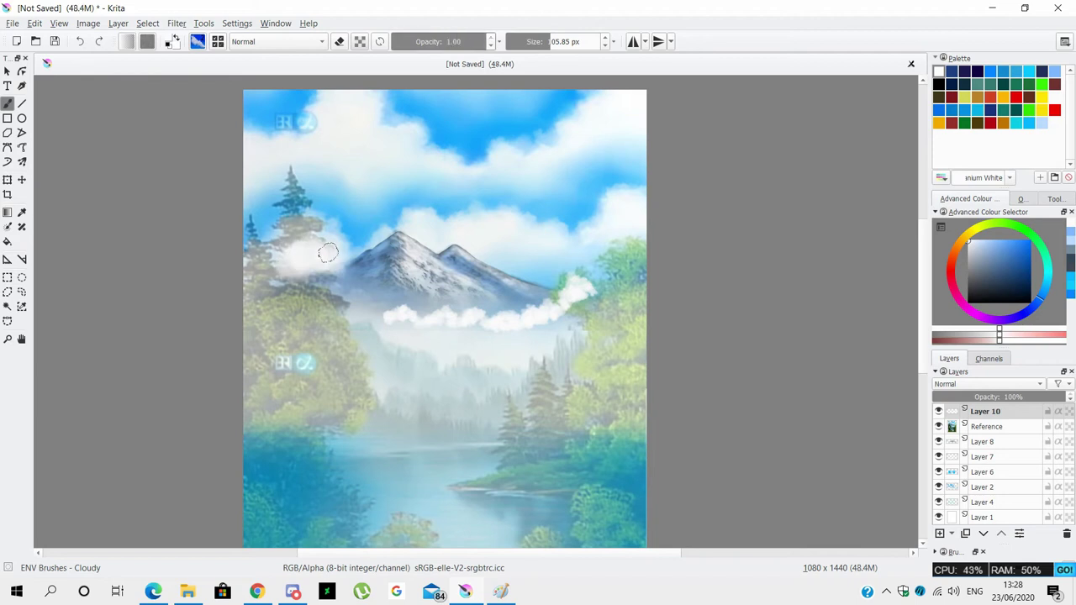
pyautogui.moveTo(328, 273); pyautogui.dragTo(345, 295)
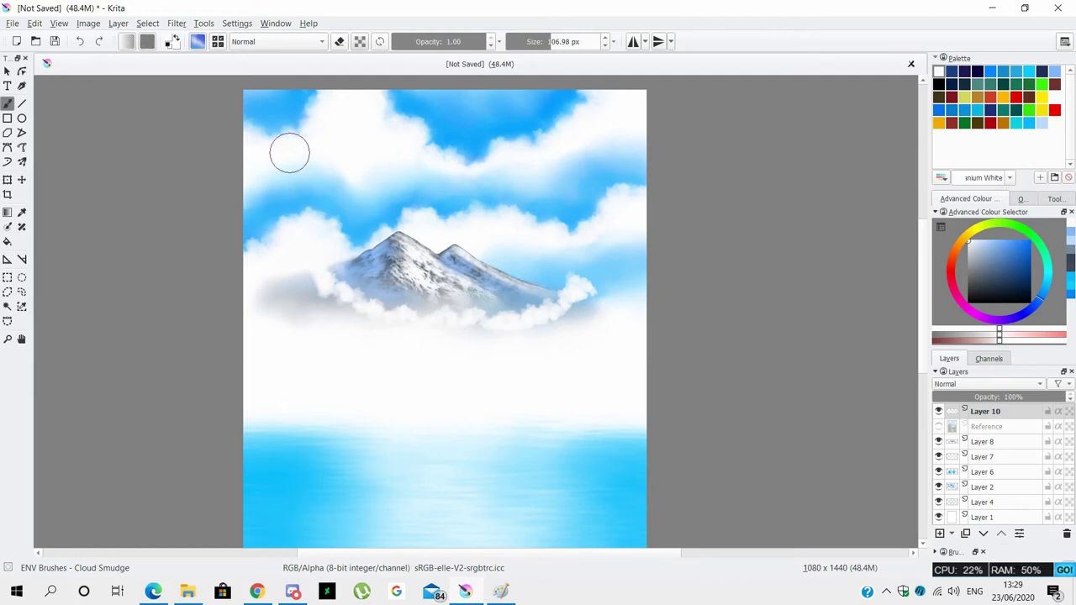
# Add grey cloud shadow left of the mountain and blend it with Cloud Smudge, keeping Layer 10 fully opaque.
pyautogui.press('/')
pyautogui.moveTo(295, 294); pyautogui.dragTo(353, 307)
pyautogui.press('[')
pyautogui.press('[')
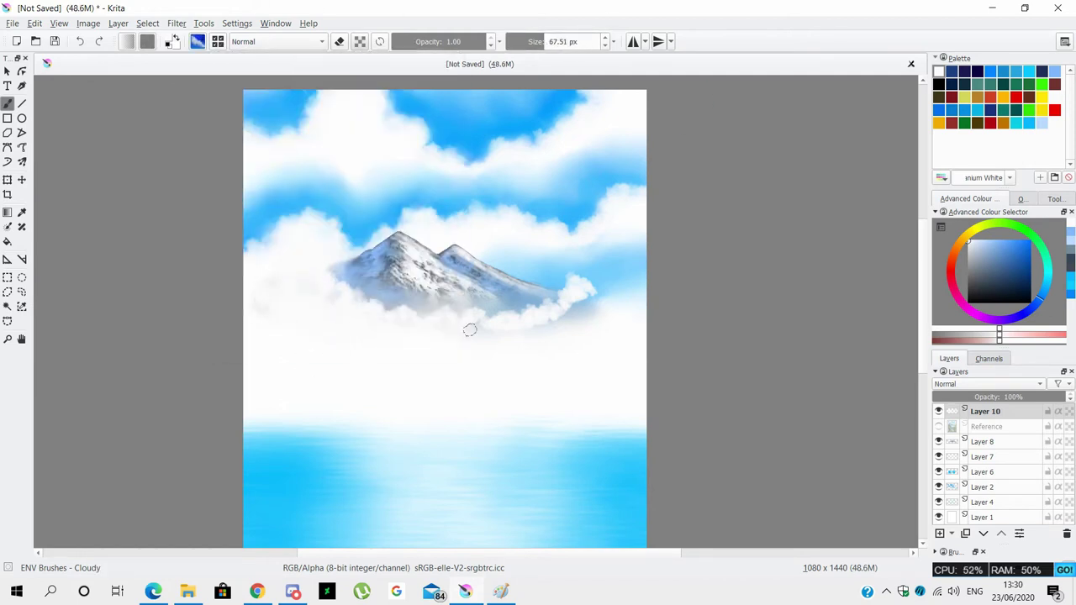
pyautogui.press('i')
pyautogui.press('i')
pyautogui.press('i')
pyautogui.moveTo(302, 282); pyautogui.dragTo(343, 308)
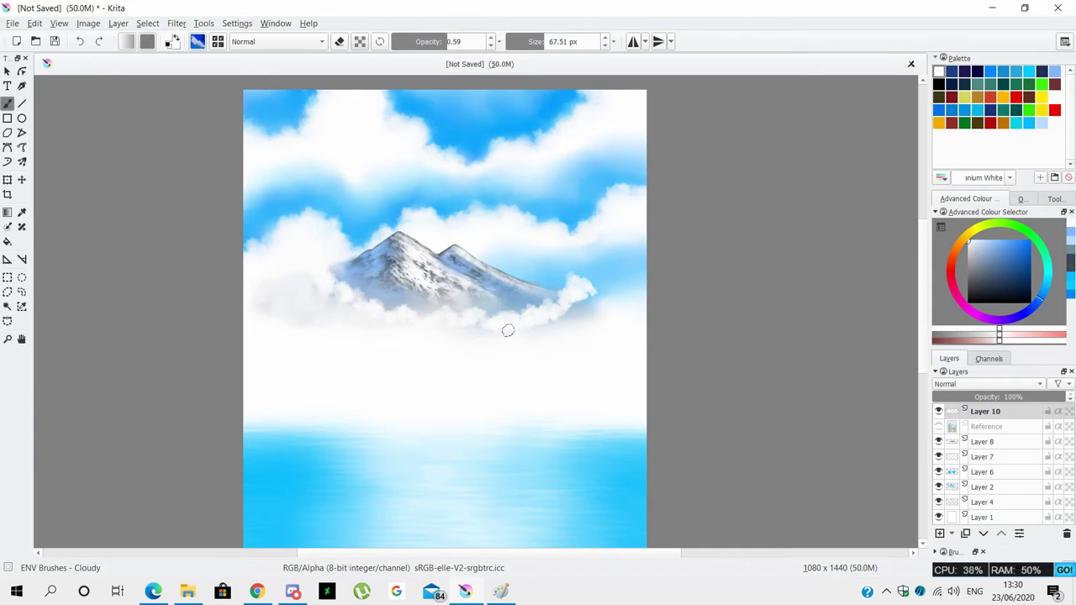
pyautogui.press('/')
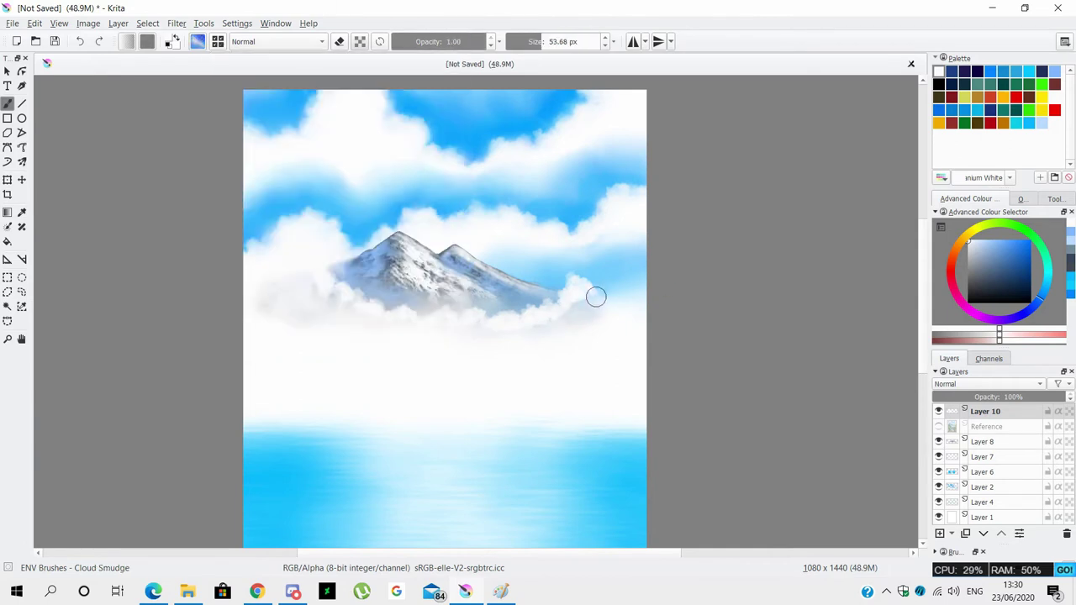
pyautogui.click(1033, 397)
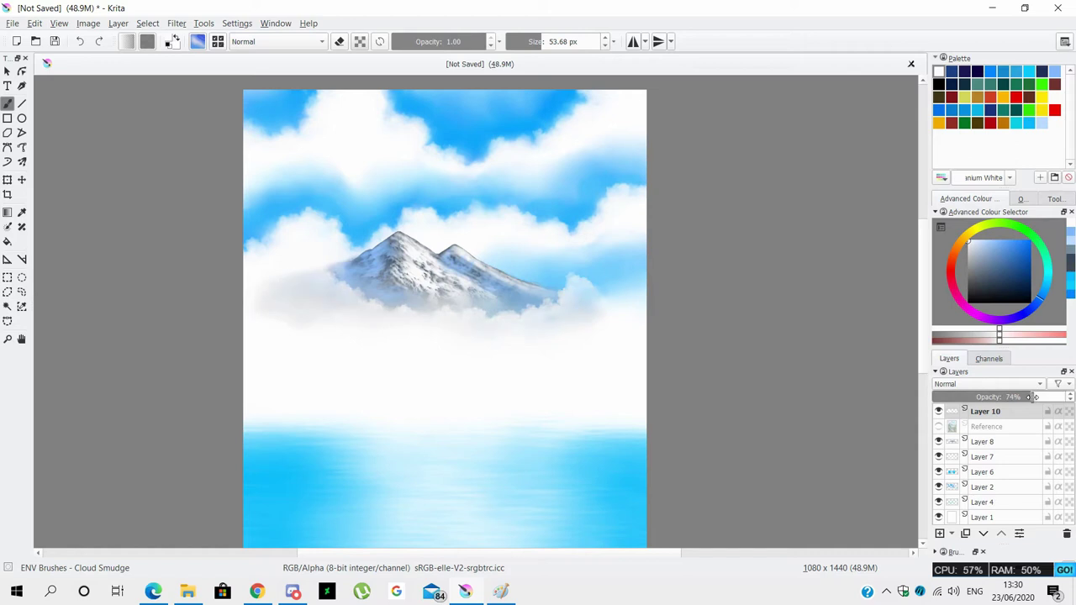
pyautogui.moveTo(1009, 397); pyautogui.dragTo(1072, 397)
pyautogui.press('/')
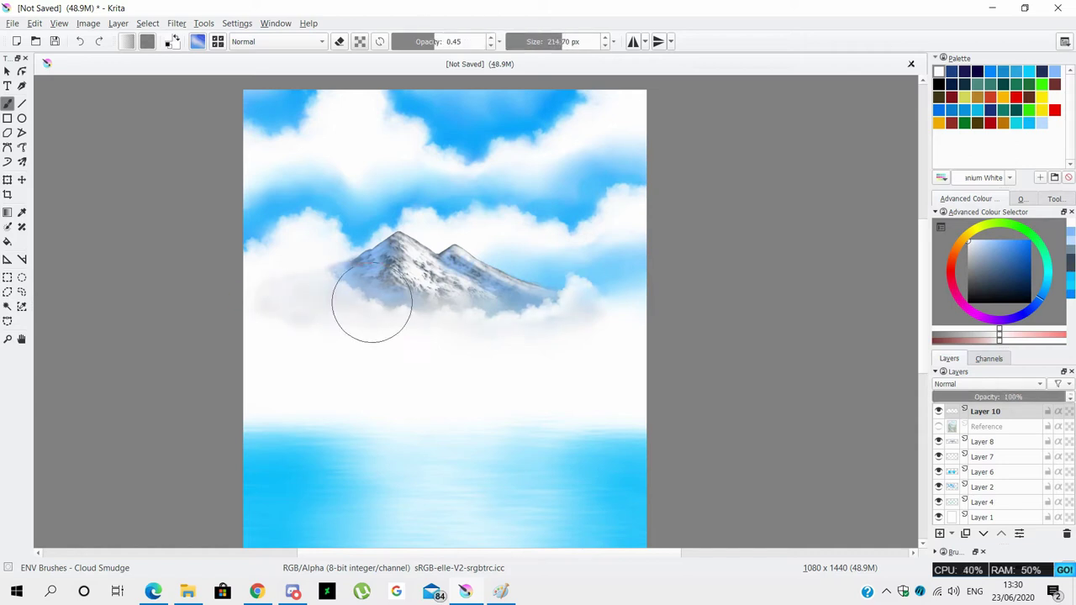
pyautogui.press('/')
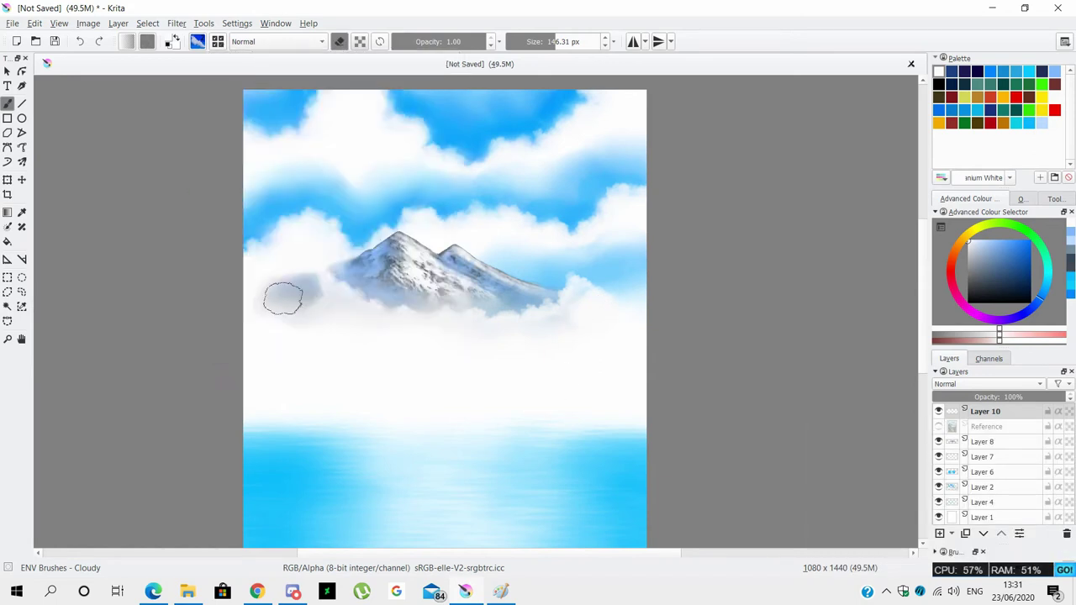
pyautogui.press('/')
# Add Layer 11 and load the teal Distant Hills colour with the Distant Evergreen brush.
pyautogui.press('i')
pyautogui.press('i')
pyautogui.click(939, 426)
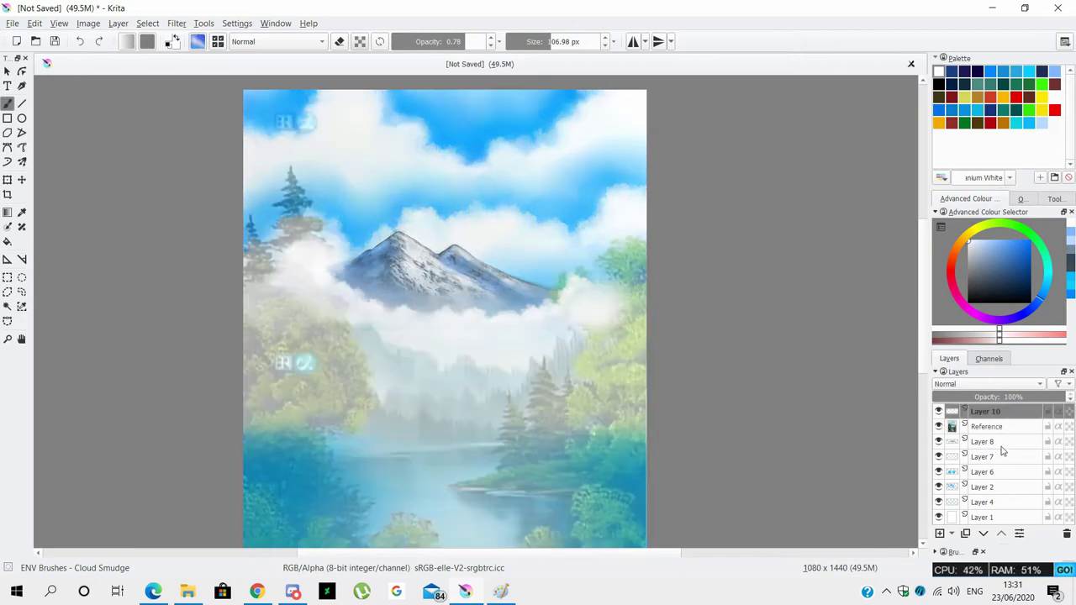
pyautogui.click(939, 534)
pyautogui.keyDown('ctrl'); pyautogui.click(589, 259); pyautogui.keyUp('ctrl')
pyautogui.click(197, 41)
pyautogui.click(303, 64)
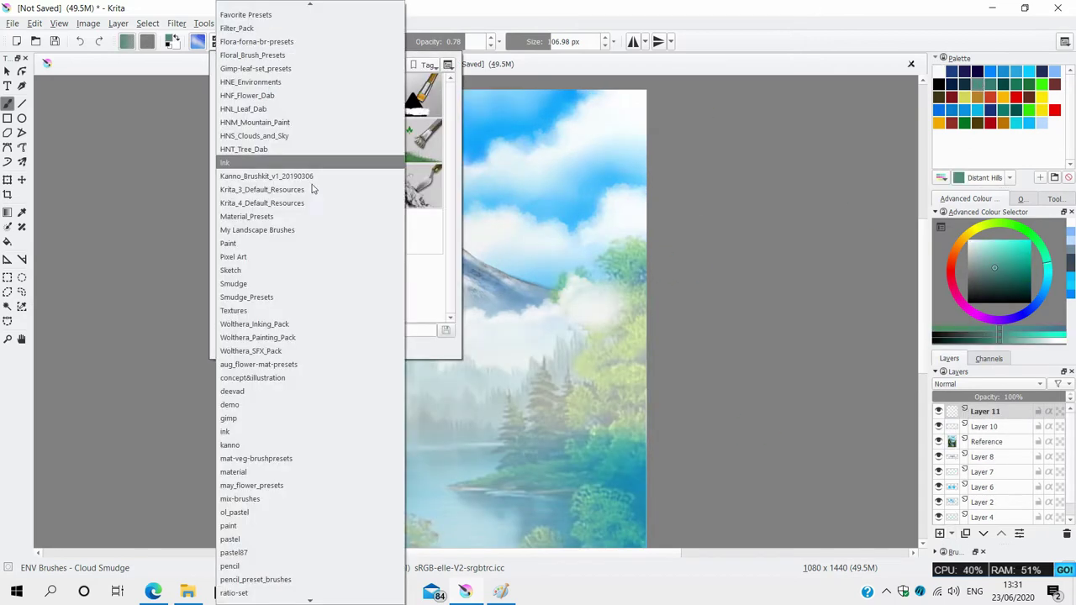
pyautogui.scroll(5, 282, 126)
pyautogui.click(277, 173)
pyautogui.click(390, 114)
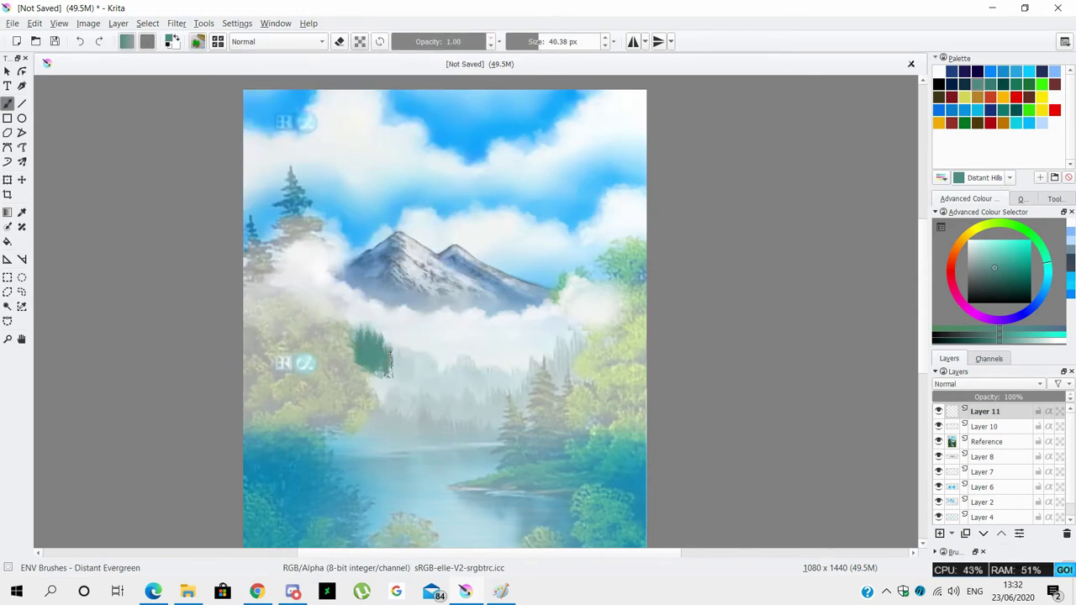
# Paint a band of distant evergreens mid-picture, then choose Cloud Smudge and a lighter teal.
pyautogui.press('[')
pyautogui.press('[')
pyautogui.press('[')
pyautogui.moveTo(334, 340); pyautogui.dragTo(454, 371)
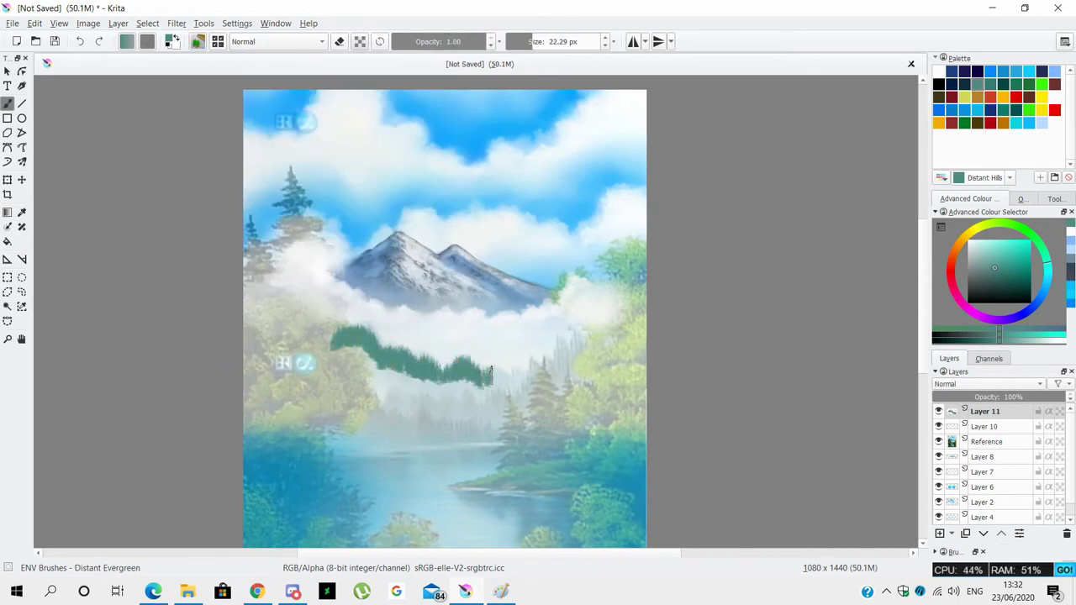
pyautogui.moveTo(341, 332); pyautogui.dragTo(311, 321)
pyautogui.press('F6')
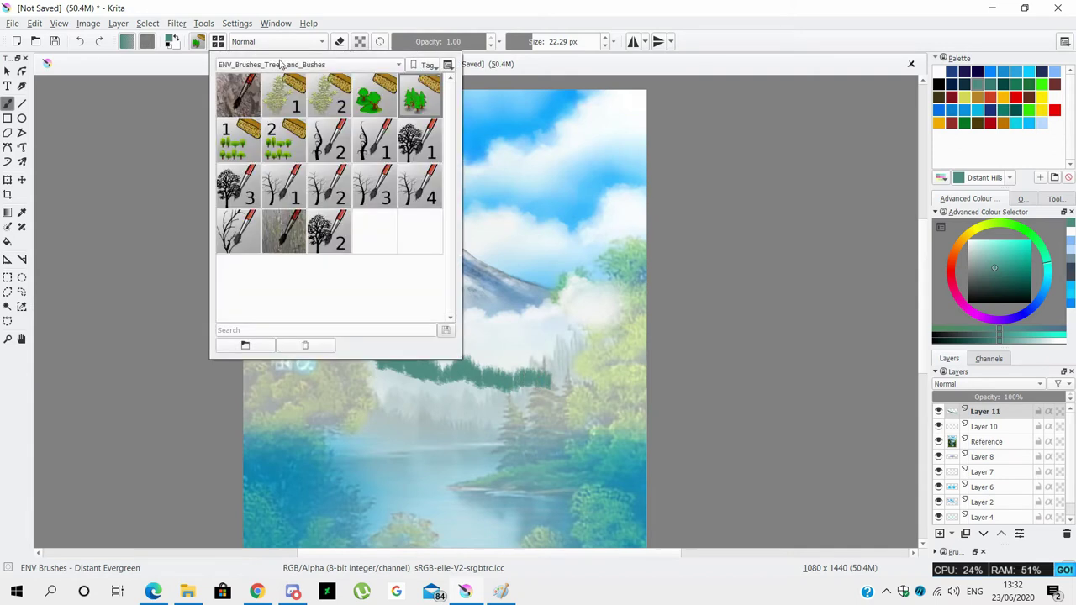
pyautogui.click(283, 228)
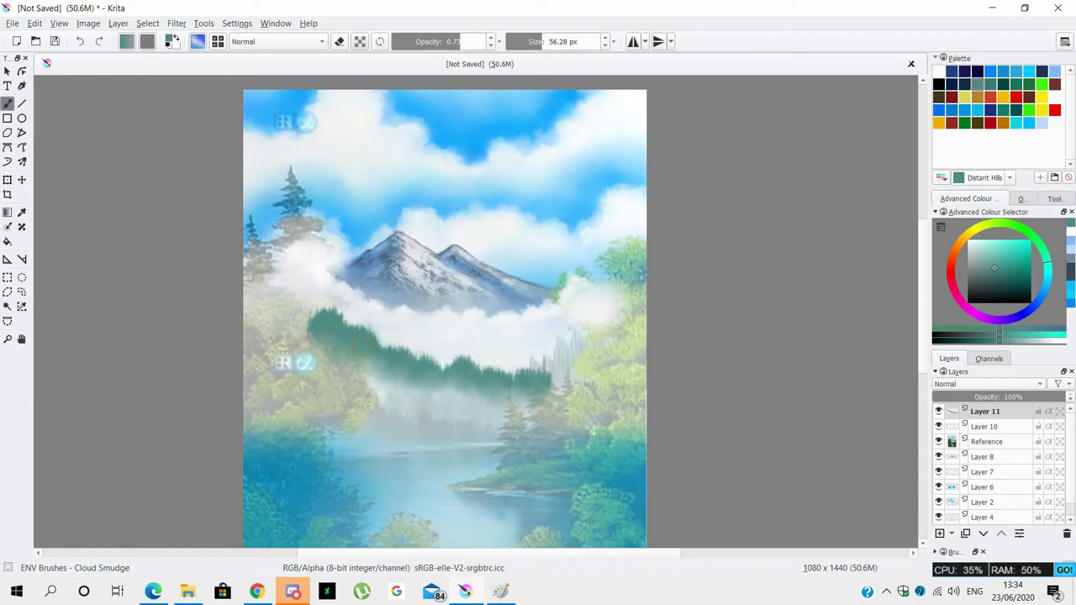
pyautogui.keyDown('ctrl'); pyautogui.click(365, 366); pyautogui.keyUp('ctrl')
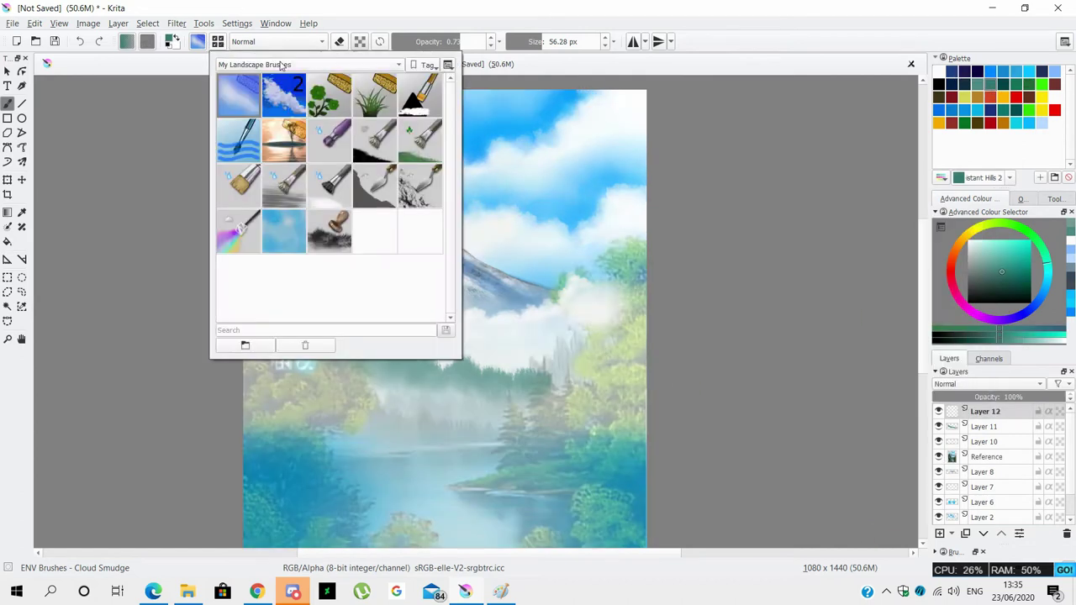
# Paint a darker Distant Evergreen tree row across the middle, rising up the right side.
pyautogui.click(281, 65)
pyautogui.click(288, 95)
pyautogui.click(282, 66)
pyautogui.click(288, 96)
pyautogui.click(239, 95)
pyautogui.moveTo(987, 457); pyautogui.dragTo(987, 421)
pyautogui.moveTo(582, 332); pyautogui.dragTo(583, 358)
pyautogui.moveTo(601, 314)
pyautogui.mouseDown()
pyautogui.moveTo(605, 369)
pyautogui.moveTo(593, 364)
pyautogui.moveTo(464, 402)
pyautogui.moveTo(368, 405)
pyautogui.mouseUp()
pyautogui.press('[')
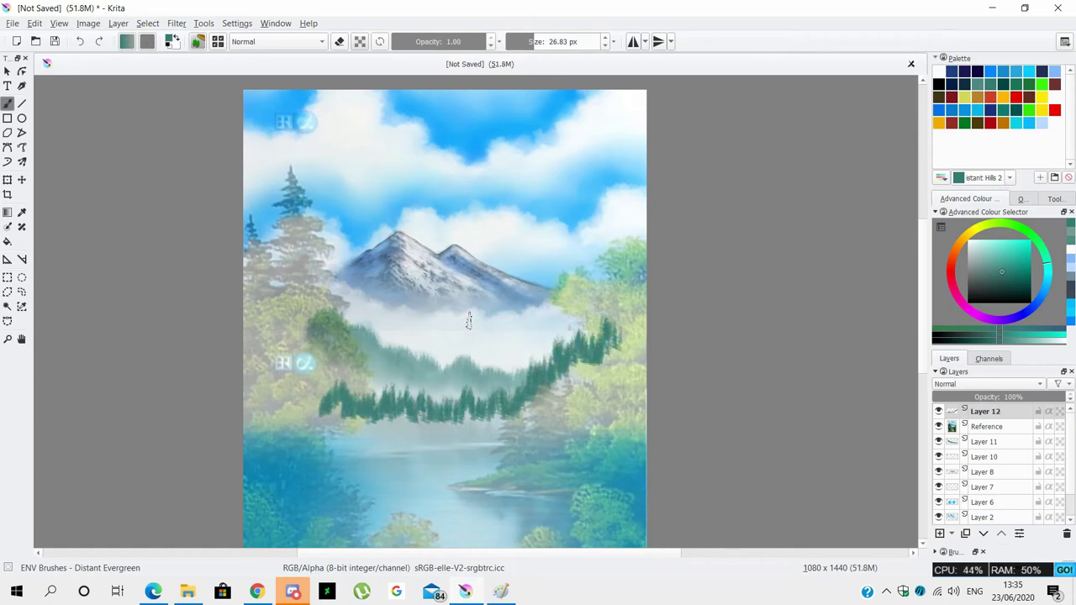
# Switch between the Cloud Smudge and Distant Evergreen brush presets.
pyautogui.click(198, 42)
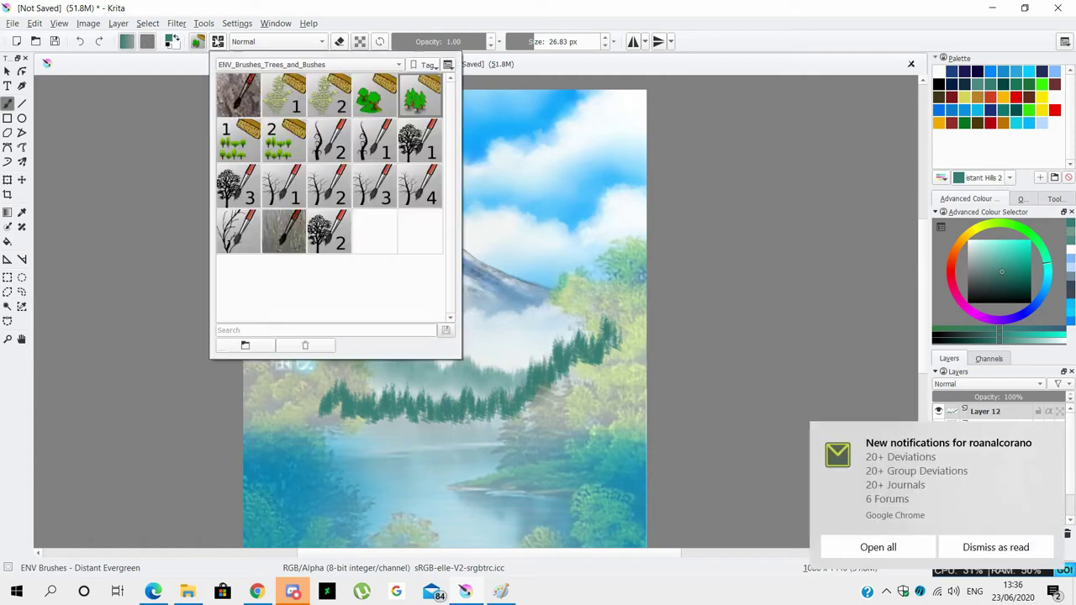
pyautogui.click(307, 65)
pyautogui.click(277, 272)
pyautogui.click(239, 94)
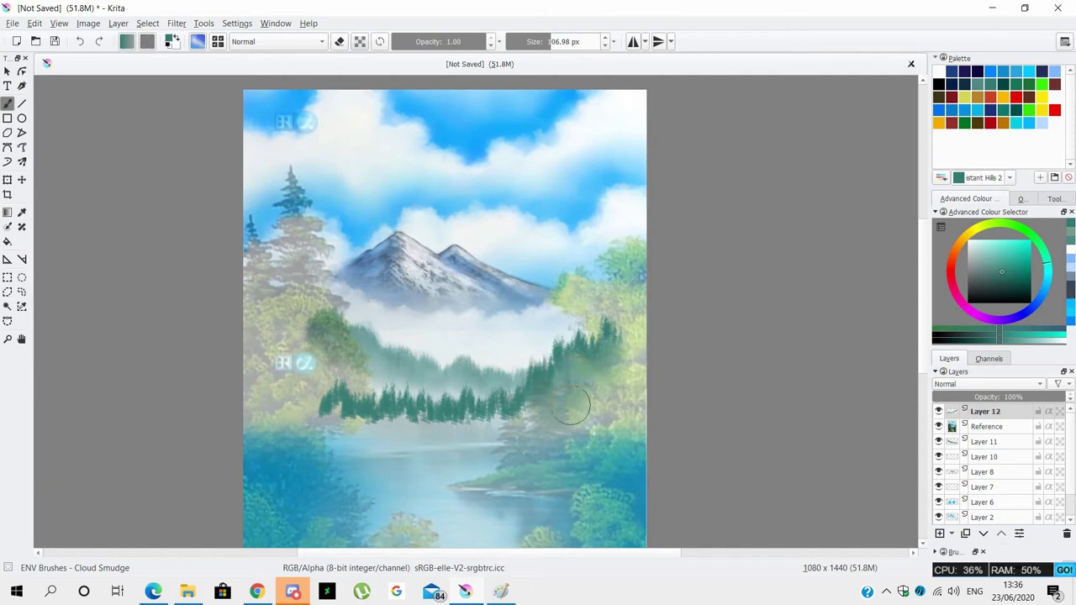
pyautogui.click(198, 41)
pyautogui.click(306, 65)
pyautogui.click(307, 176)
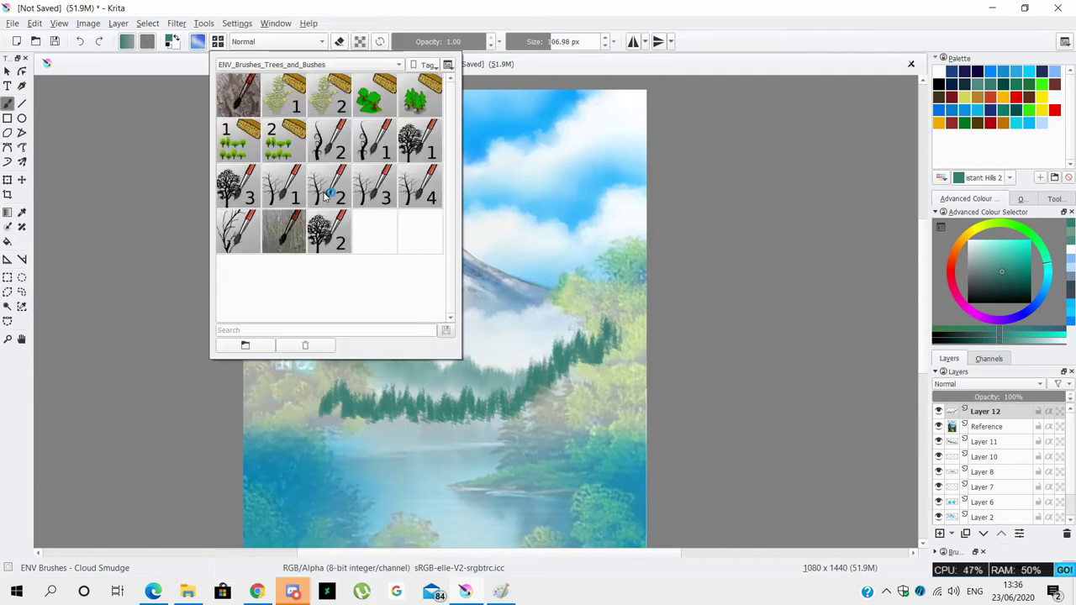
pyautogui.click(423, 96)
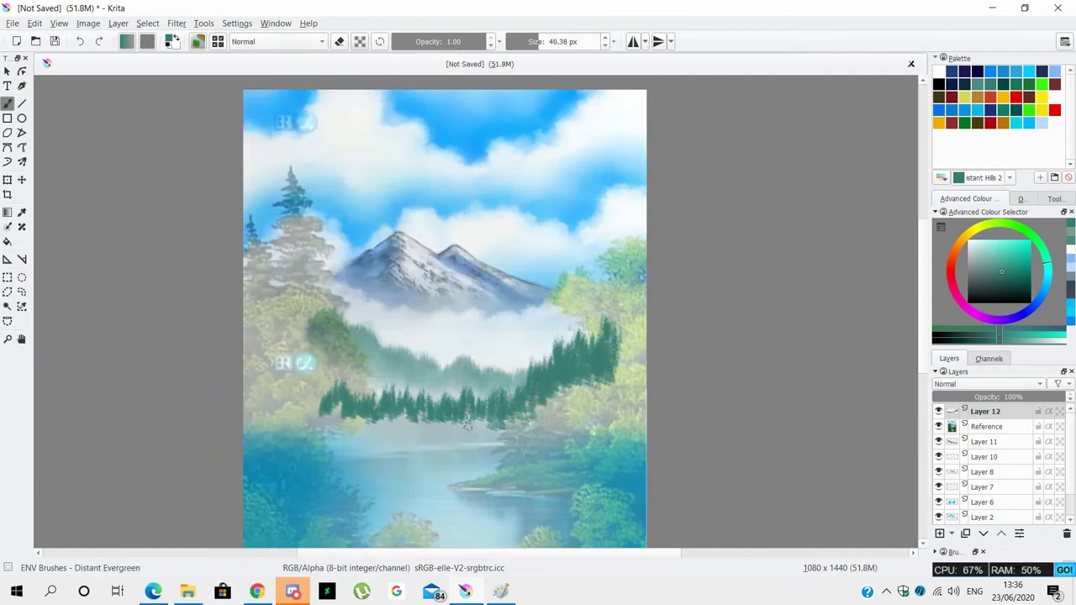
# Smudge the base of the new evergreen row into mist with Cloud Smudge.
pyautogui.click(198, 41)
pyautogui.click(307, 64)
pyautogui.click(307, 132)
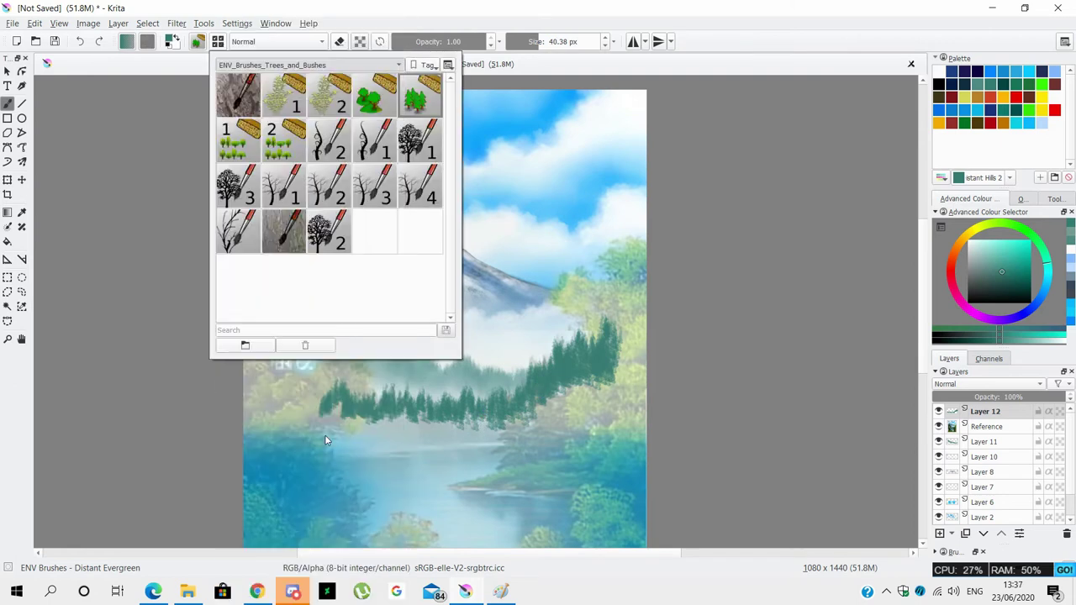
pyautogui.click(239, 94)
pyautogui.moveTo(532, 410); pyautogui.dragTo(429, 442)
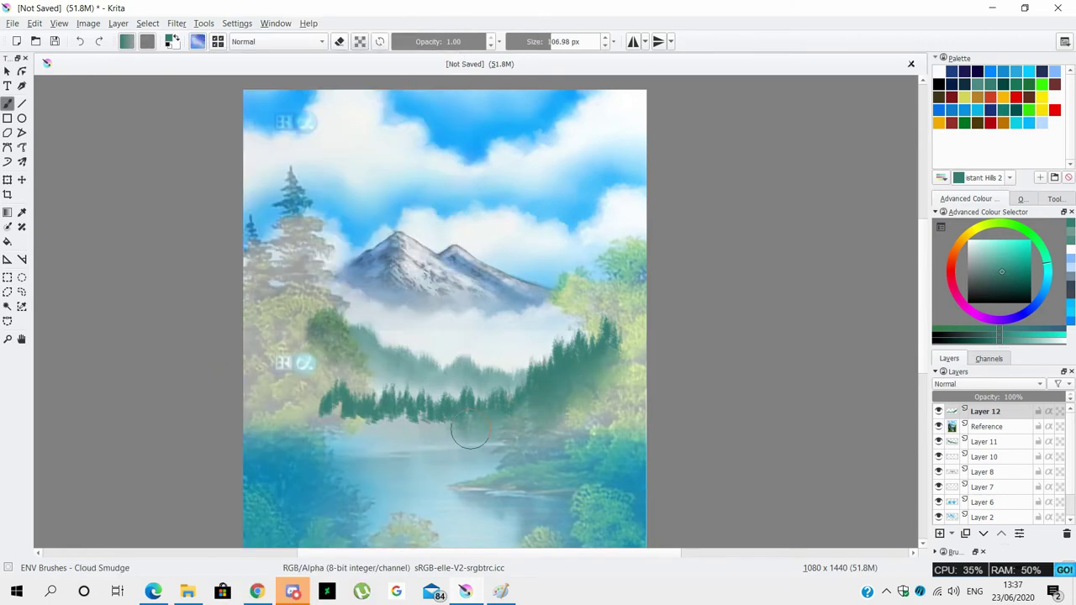
pyautogui.click(539, 42)
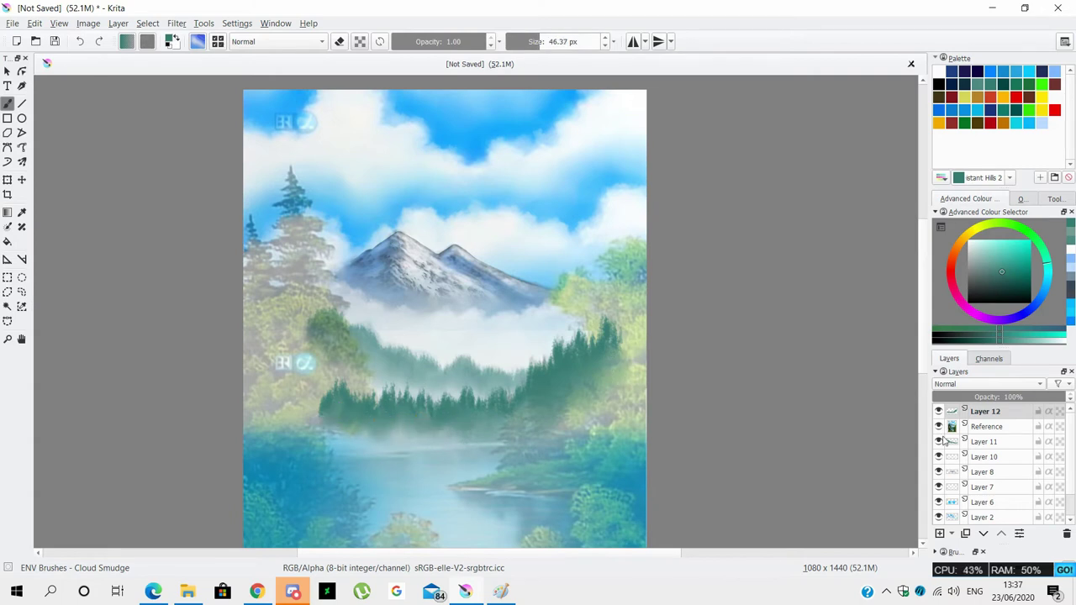
# Fade Layer 11 to 72% opacity and smudge fog beneath Layer 12's right-hand trees.
pyautogui.click(939, 426)
pyautogui.click(984, 442)
pyautogui.moveTo(319, 358)
pyautogui.mouseDown()
pyautogui.moveTo(448, 408)
pyautogui.moveTo(311, 361)
pyautogui.moveTo(421, 410)
pyautogui.mouseUp()
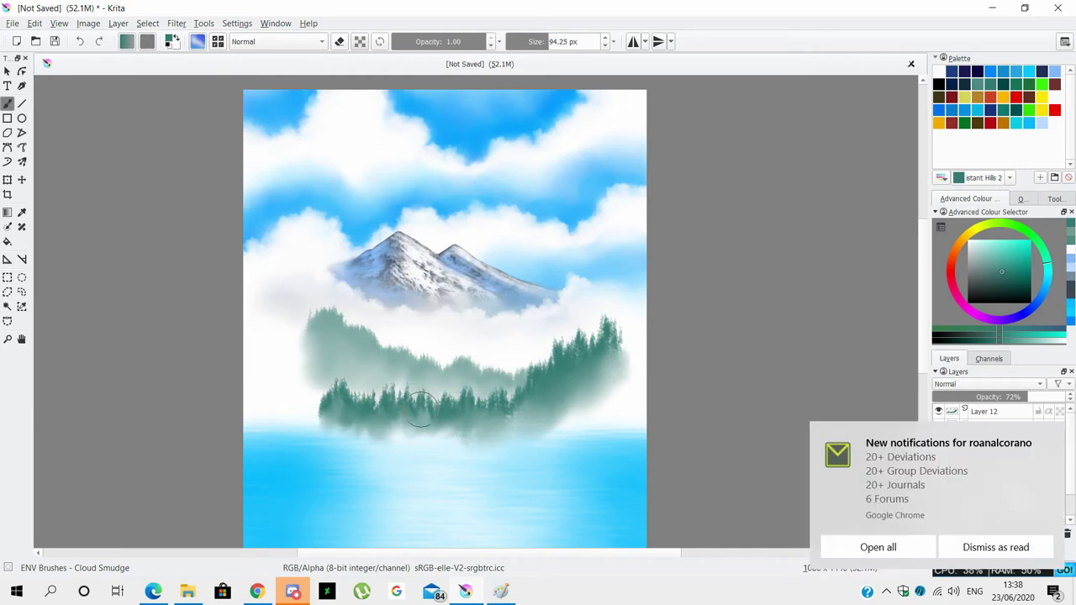
pyautogui.click(1038, 410)
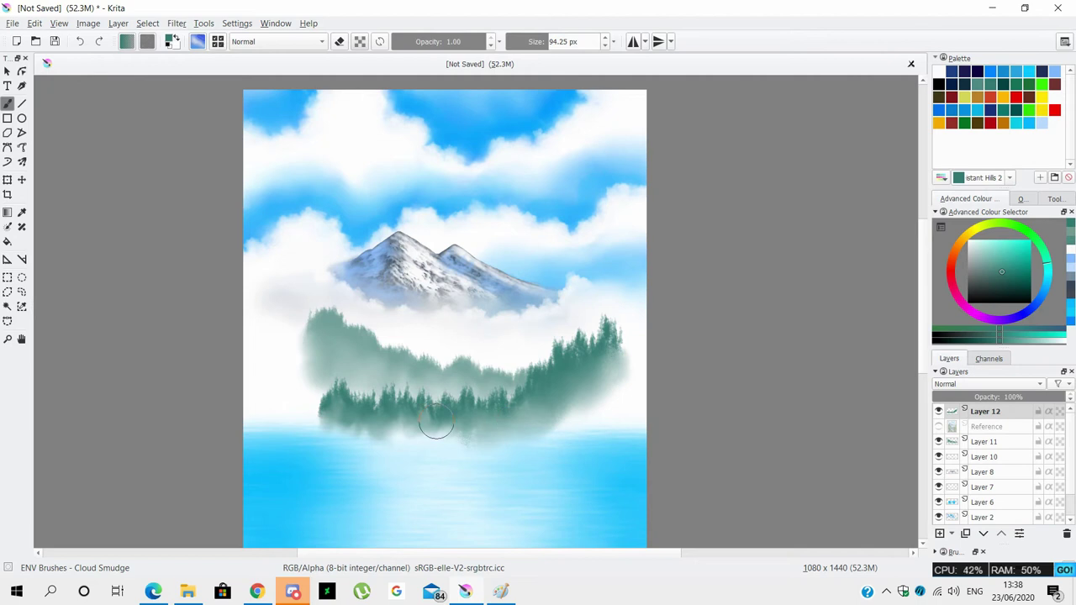
pyautogui.moveTo(557, 409); pyautogui.dragTo(613, 356)
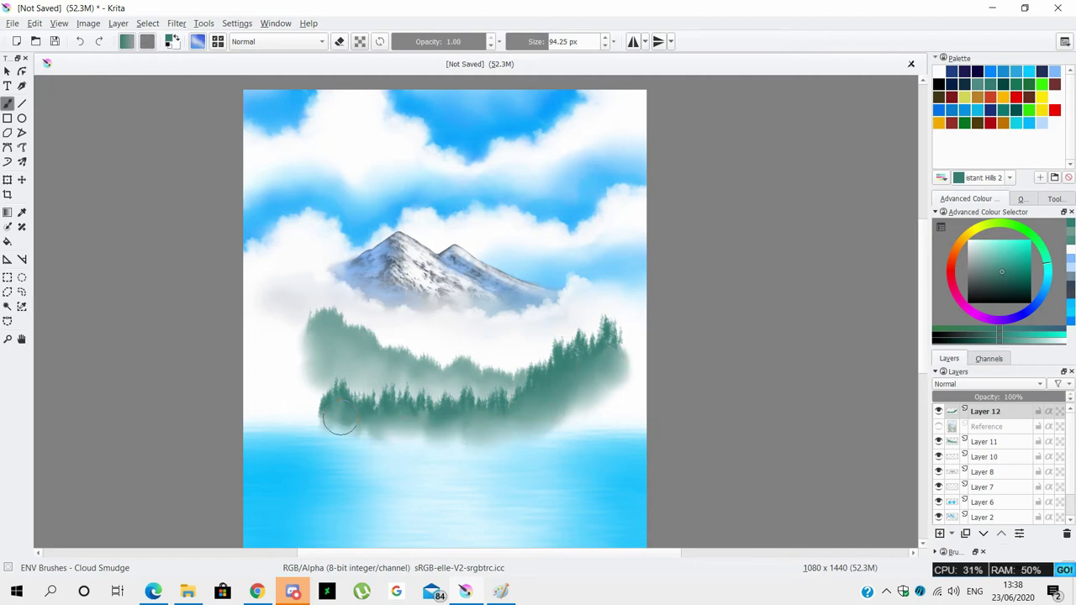
pyautogui.click(1007, 473)
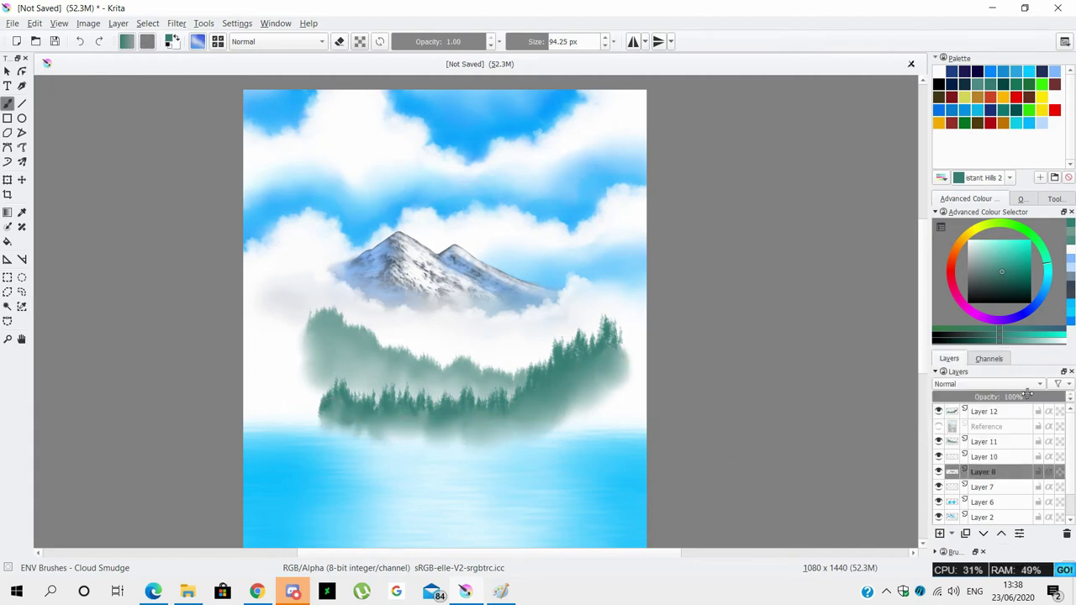
pyautogui.moveTo(1028, 395); pyautogui.dragTo(1047, 396)
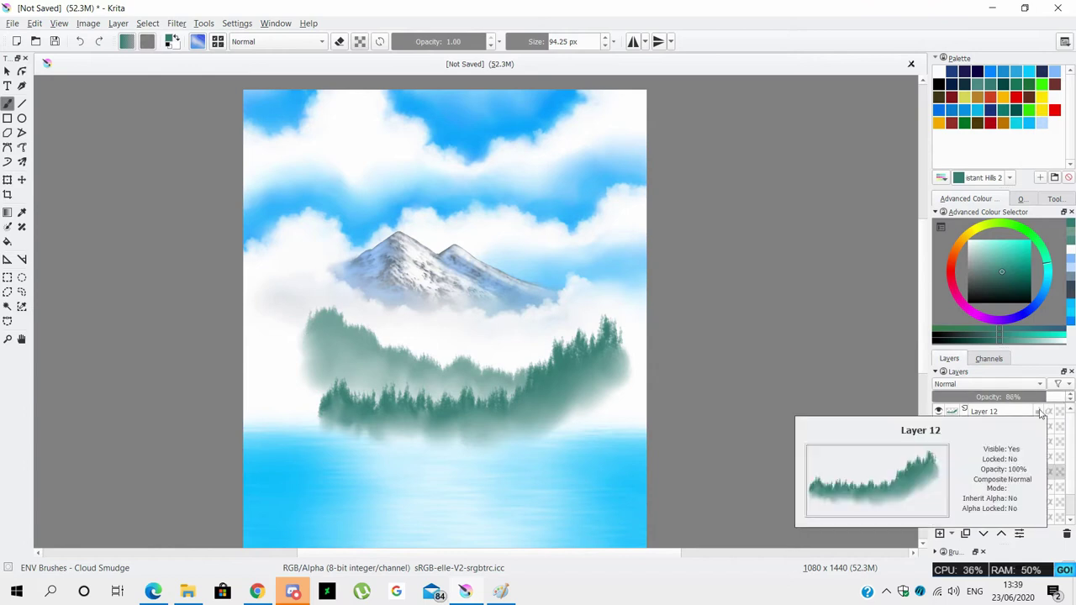
# Undo the recent layer and opacity changes and select the Distant Evergreen brush.
pyautogui.hotkey('ctrl', 'z')
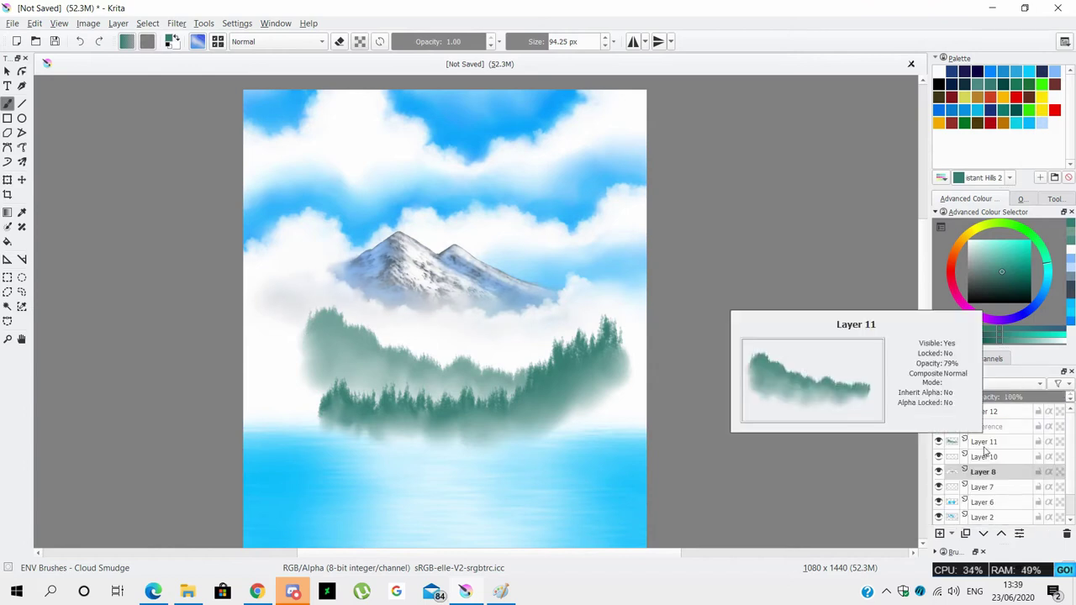
pyautogui.hotkey('ctrl', 'z')
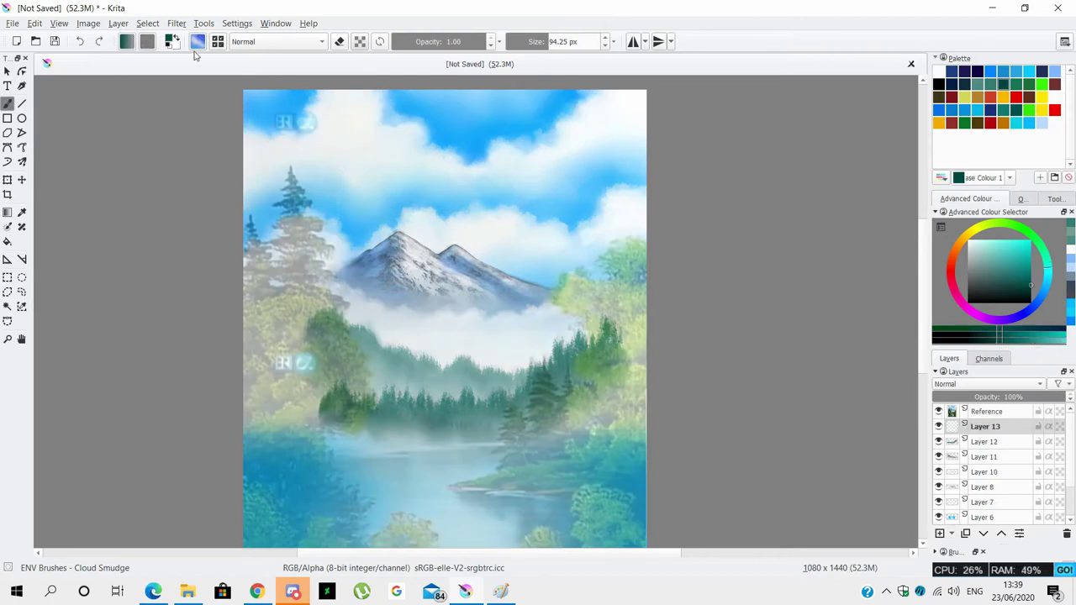
pyautogui.hotkey('ctrl', 'z')
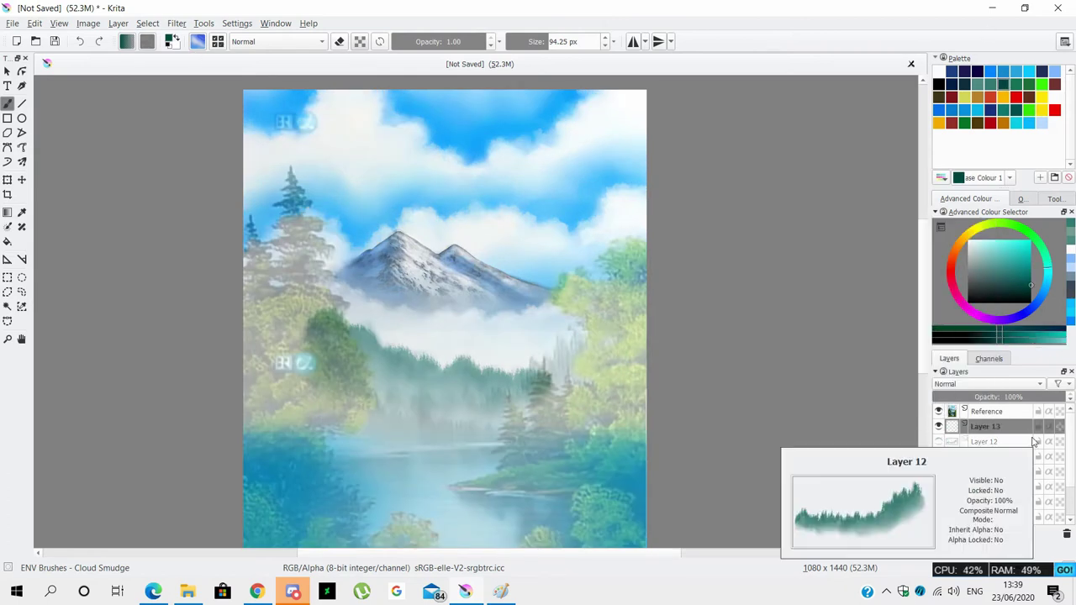
pyautogui.hotkey('ctrl', 'z')
# Paint a dense row of dark evergreens along the lake's edge with the reference hidden.
pyautogui.hotkey('ctrl', 'z')
pyautogui.hotkey('ctrl', 'z')
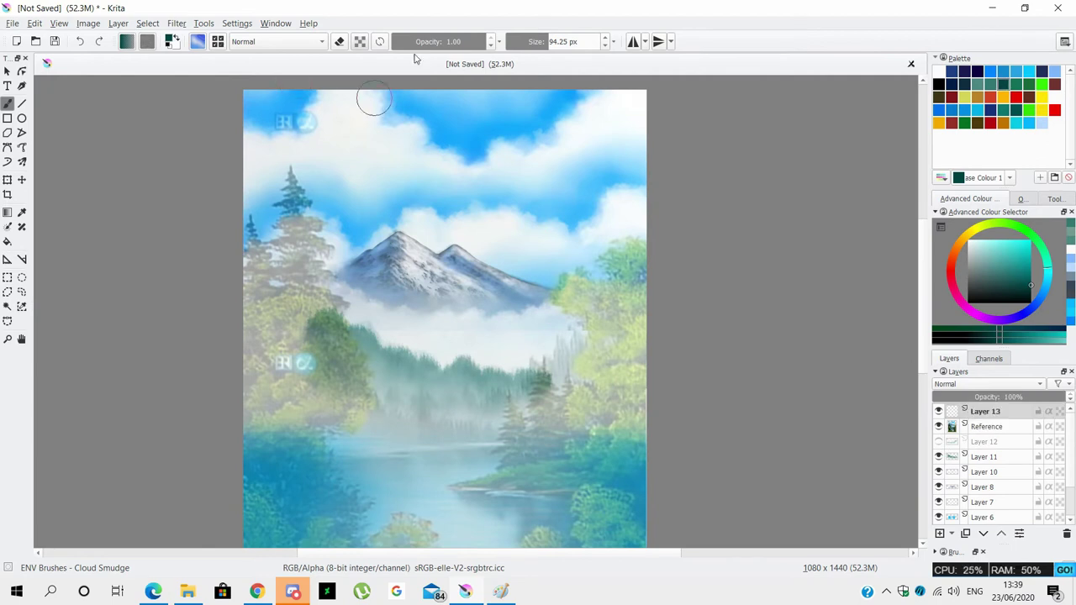
pyautogui.press('F6')
pyautogui.click(398, 150)
pyautogui.moveTo(341, 383)
pyautogui.mouseDown()
pyautogui.moveTo(357, 437)
pyautogui.moveTo(378, 446)
pyautogui.mouseUp()
pyautogui.moveTo(383, 407)
pyautogui.mouseDown()
pyautogui.moveTo(416, 450)
pyautogui.moveTo(501, 445)
pyautogui.mouseUp()
pyautogui.hotkey('ctrl', 'z')
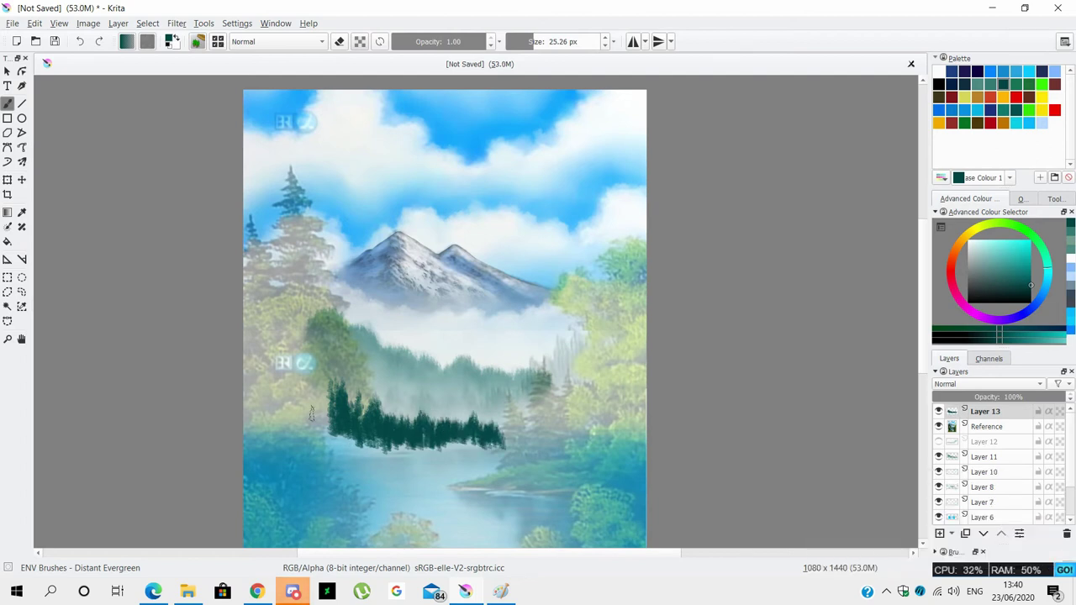
pyautogui.click(938, 426)
pyautogui.click(938, 441)
pyautogui.moveTo(488, 437)
pyautogui.mouseDown()
pyautogui.moveTo(517, 441)
pyautogui.moveTo(381, 433)
pyautogui.mouseUp()
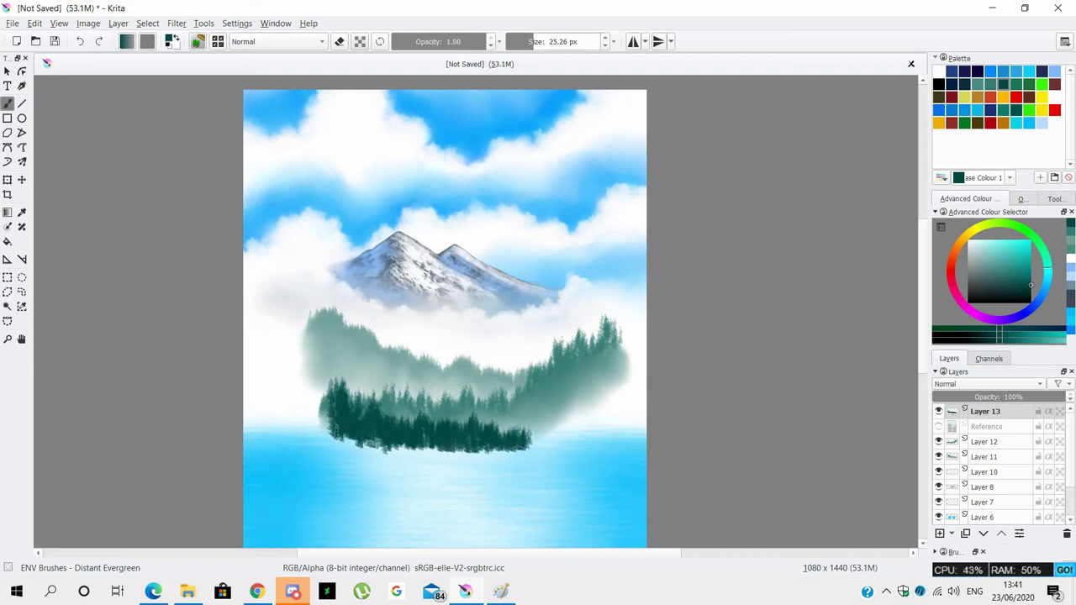
pyautogui.scroll(-3, 925, 305)
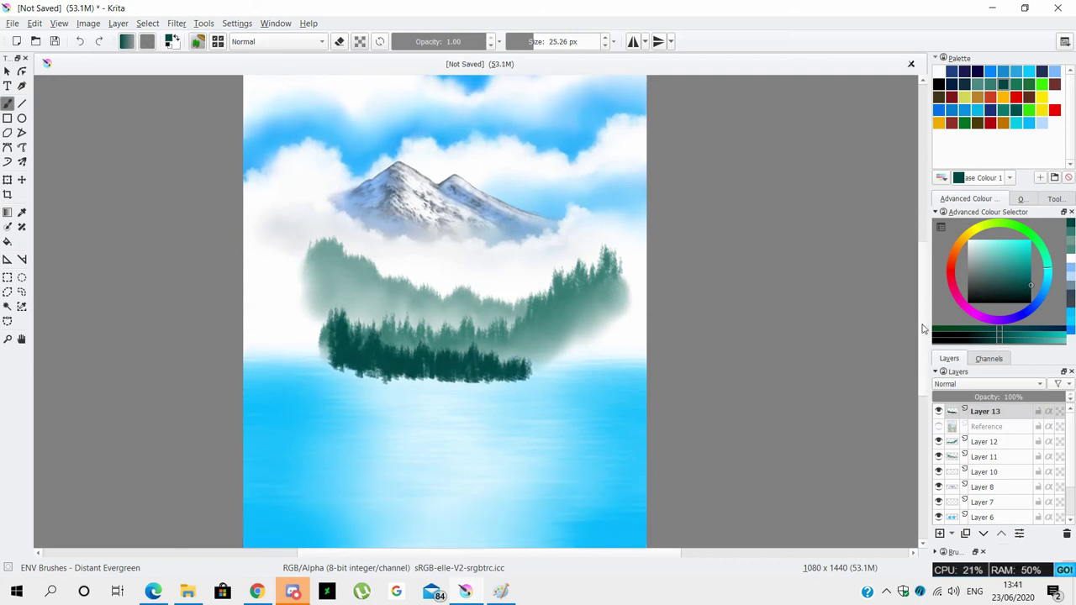
# Select the HNM Mountain Mist brush from the mountains and structures set.
pyautogui.click(218, 41)
pyautogui.click(269, 65)
pyautogui.click(269, 337)
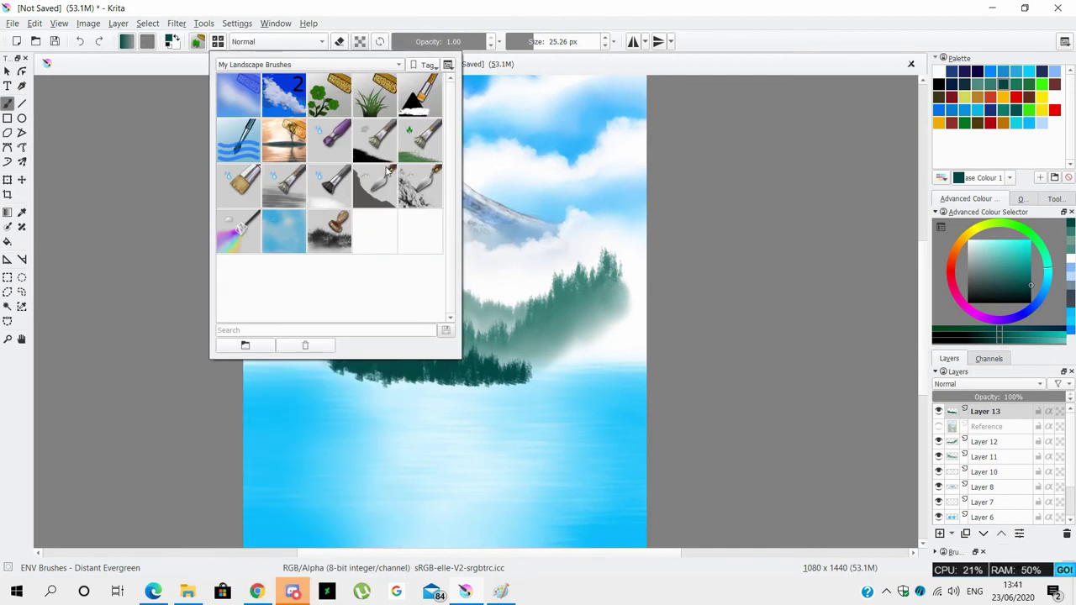
pyautogui.click(319, 64)
pyautogui.click(387, 205)
pyautogui.click(399, 65)
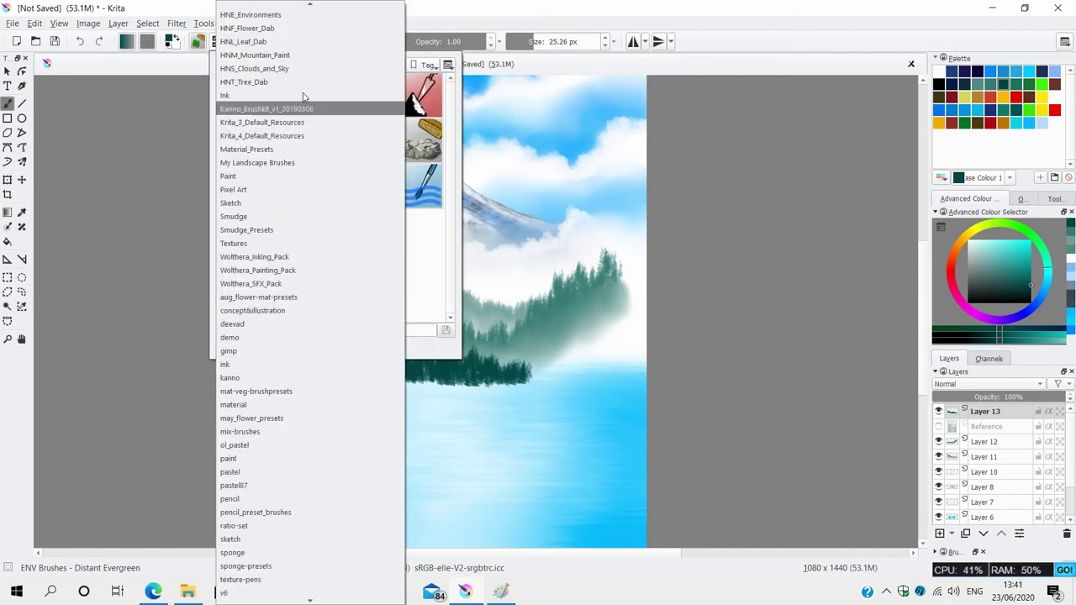
pyautogui.click(344, 104)
pyautogui.press('/')
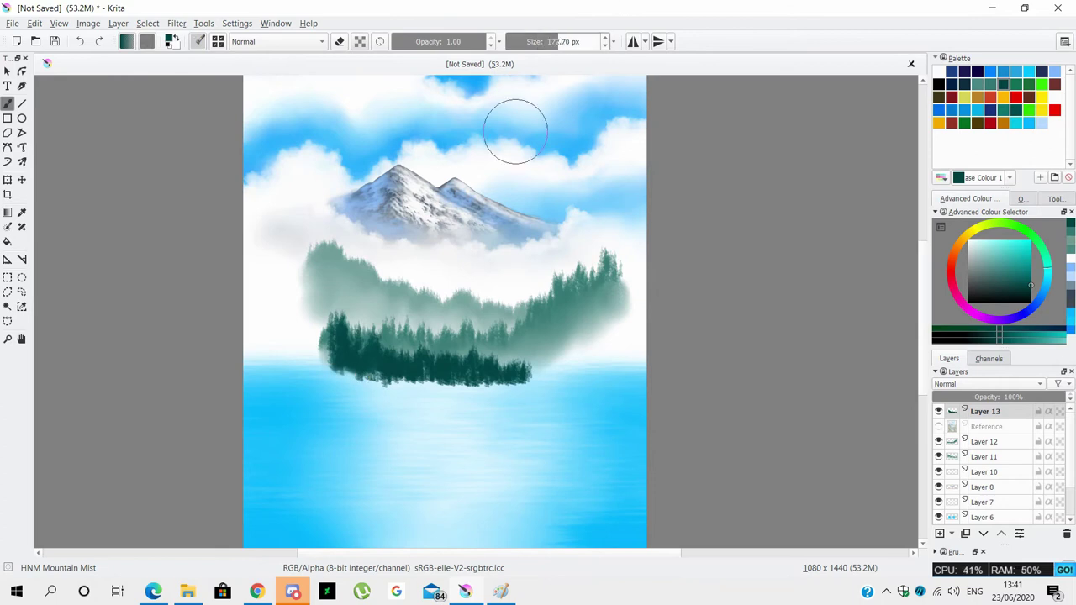
# Paint dark mist and shadow along the bottom of the dark tree line.
pyautogui.moveTo(367, 384); pyautogui.dragTo(543, 395)
pyautogui.hotkey('ctrl', 'z')
pyautogui.moveTo(357, 368)
pyautogui.mouseDown()
pyautogui.moveTo(431, 384)
pyautogui.moveTo(374, 373)
pyautogui.mouseUp()
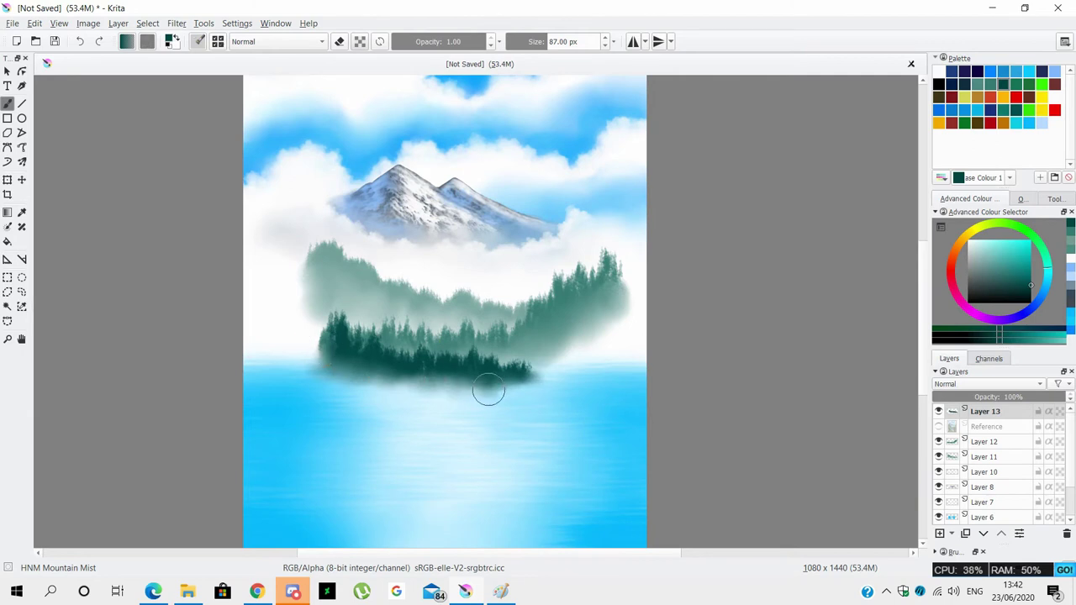
pyautogui.moveTo(456, 384); pyautogui.dragTo(426, 382)
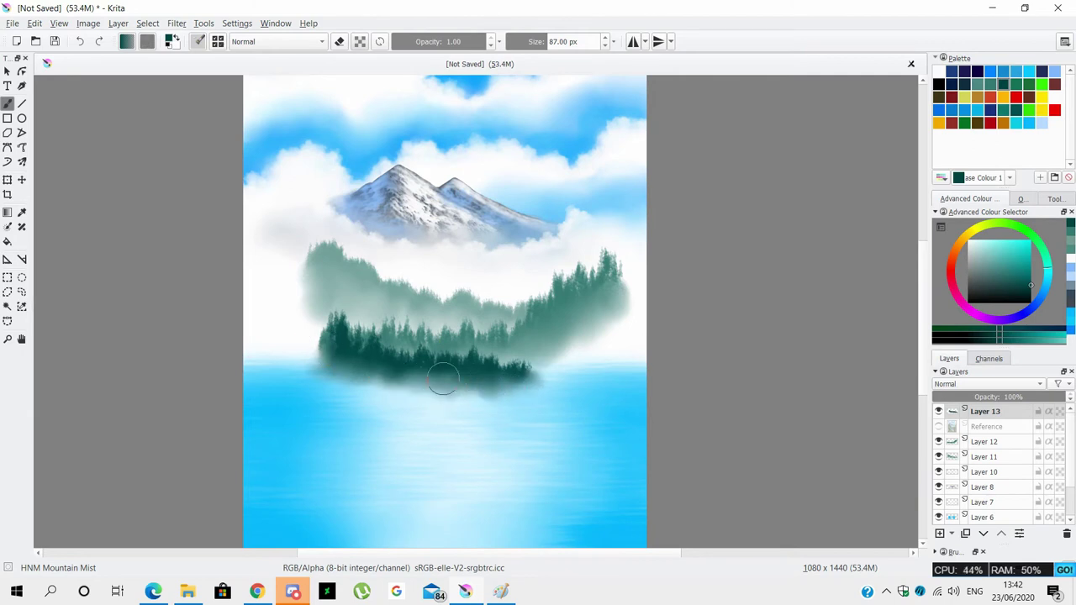
pyautogui.click(551, 40)
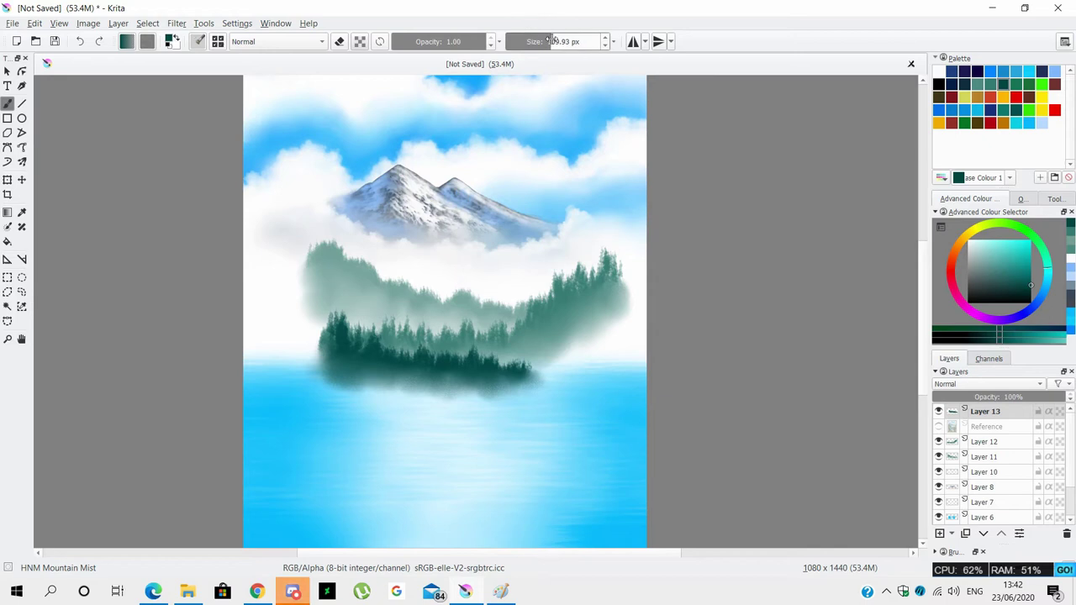
pyautogui.press(']')
pyautogui.moveTo(332, 387)
pyautogui.mouseDown()
pyautogui.moveTo(509, 413)
pyautogui.moveTo(367, 384)
pyautogui.moveTo(376, 397)
pyautogui.moveTo(411, 397)
pyautogui.mouseUp()
# Show the reference painting again and browse the brush preset tags.
pyautogui.click(938, 426)
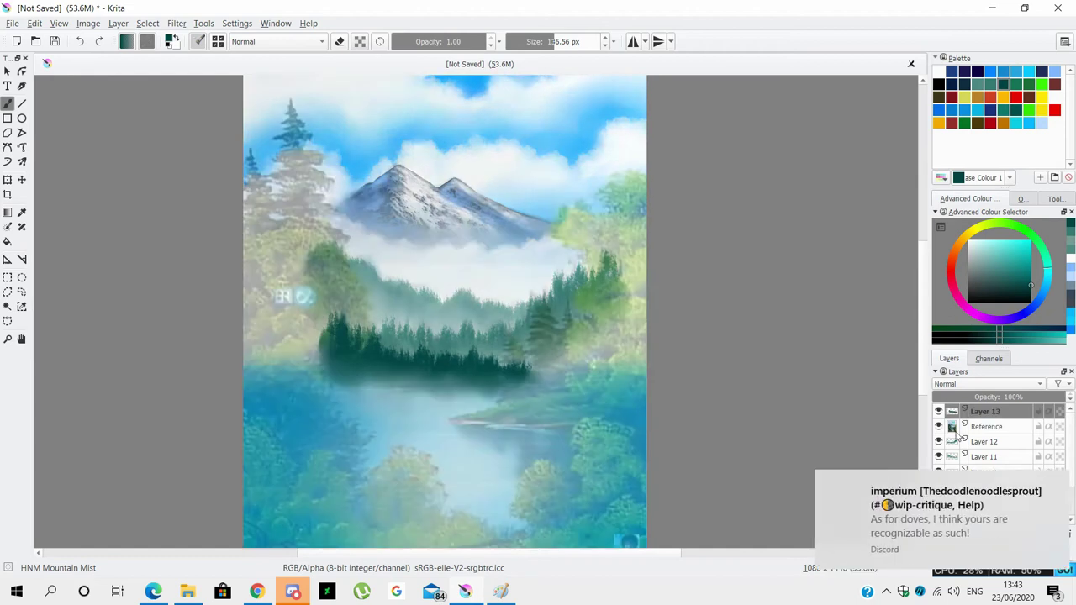
pyautogui.click(198, 41)
pyautogui.click(266, 64)
pyautogui.scroll(3, 313, 208)
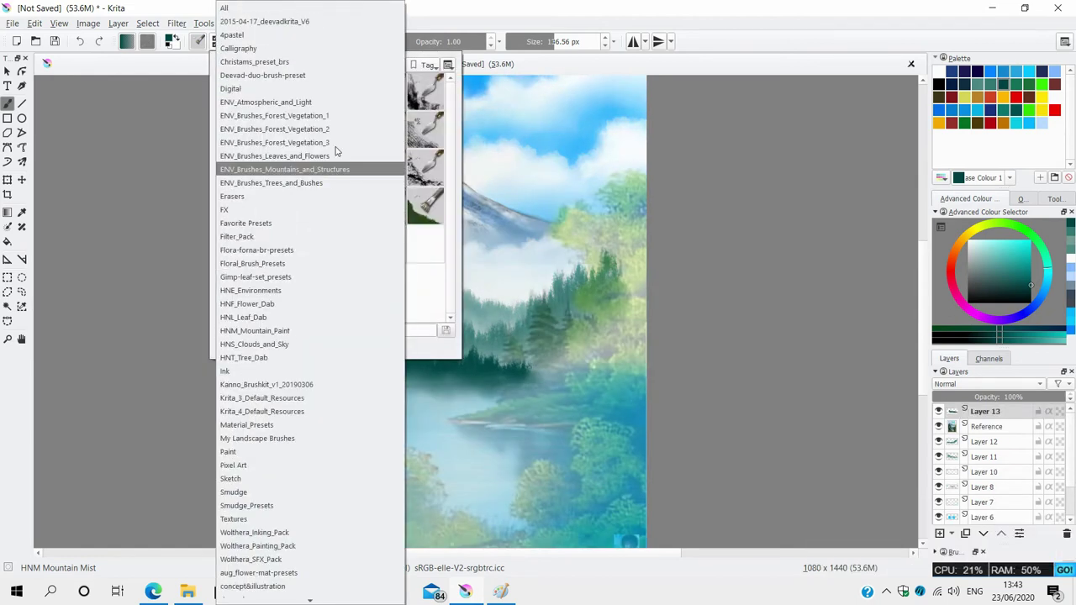
pyautogui.click(313, 168)
pyautogui.click(290, 137)
# Select ENV Brushes - Distant Evergreen from the ENV trees and bushes tag.
pyautogui.click(198, 41)
pyautogui.click(265, 64)
pyautogui.click(266, 68)
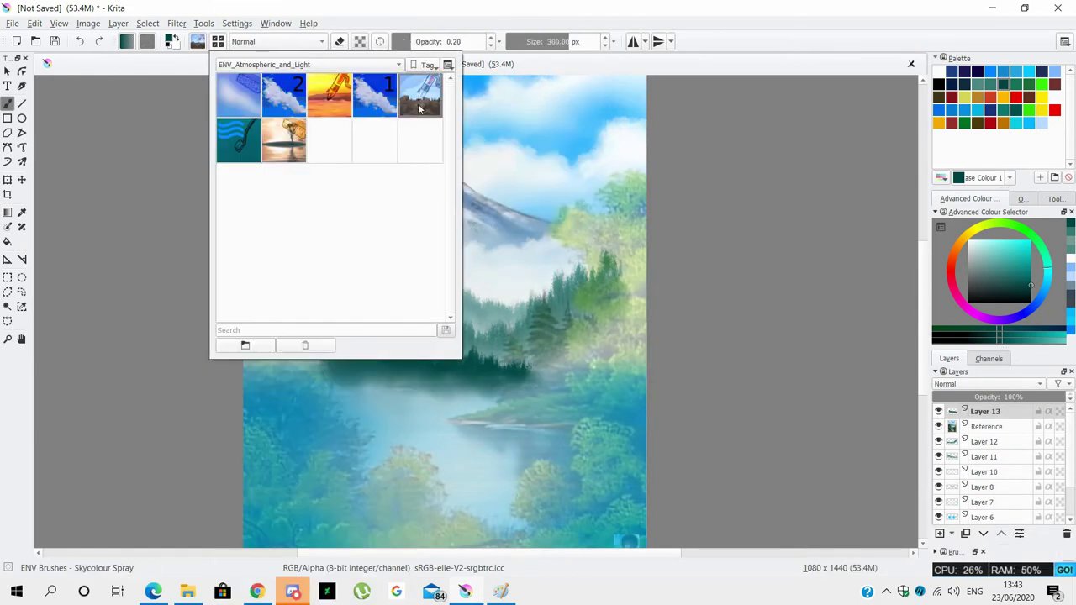
pyautogui.click(384, 95)
pyautogui.click(302, 64)
pyautogui.click(336, 149)
pyautogui.click(420, 95)
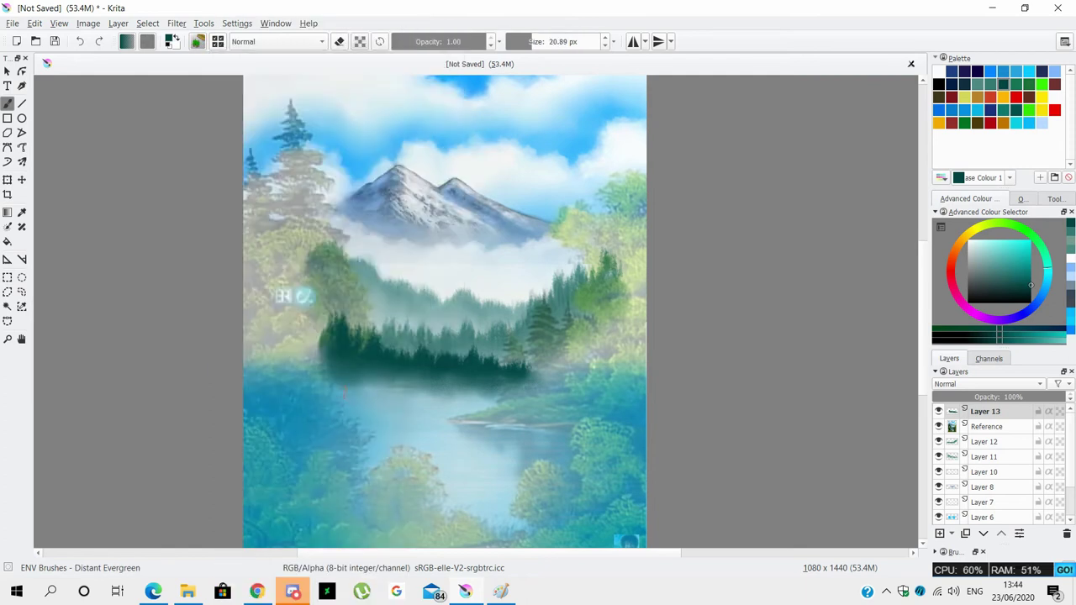
# Paint dark reflection strokes under the trees and pull them down with HNE Pull Water Reflection.
pyautogui.moveTo(328, 387); pyautogui.dragTo(508, 387)
pyautogui.click(199, 41)
pyautogui.click(303, 64)
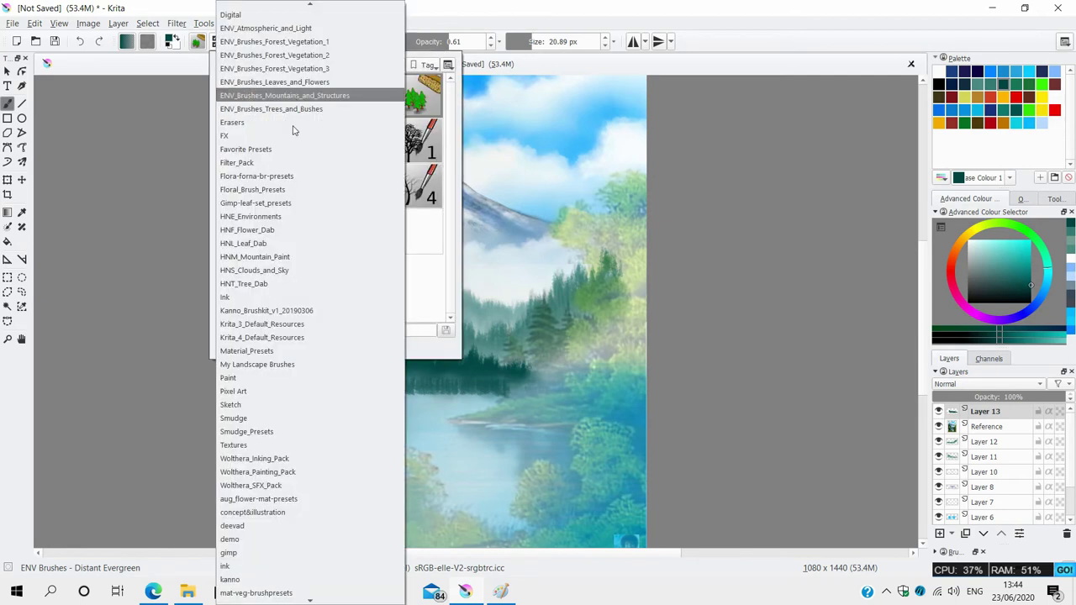
pyautogui.click(277, 426)
pyautogui.click(388, 143)
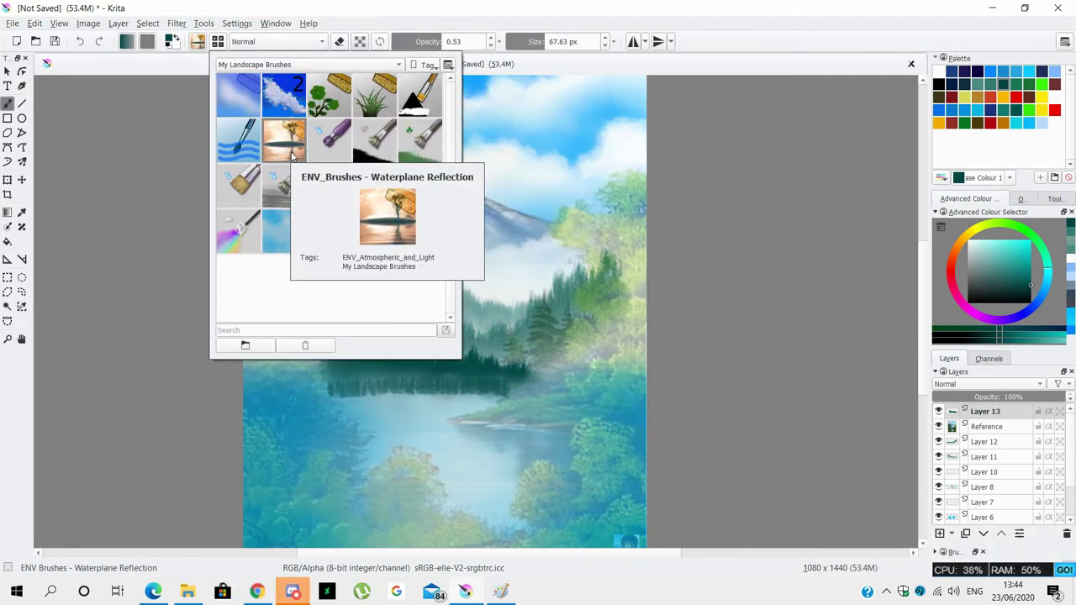
pyautogui.click(330, 183)
pyautogui.moveTo(408, 428); pyautogui.dragTo(432, 426)
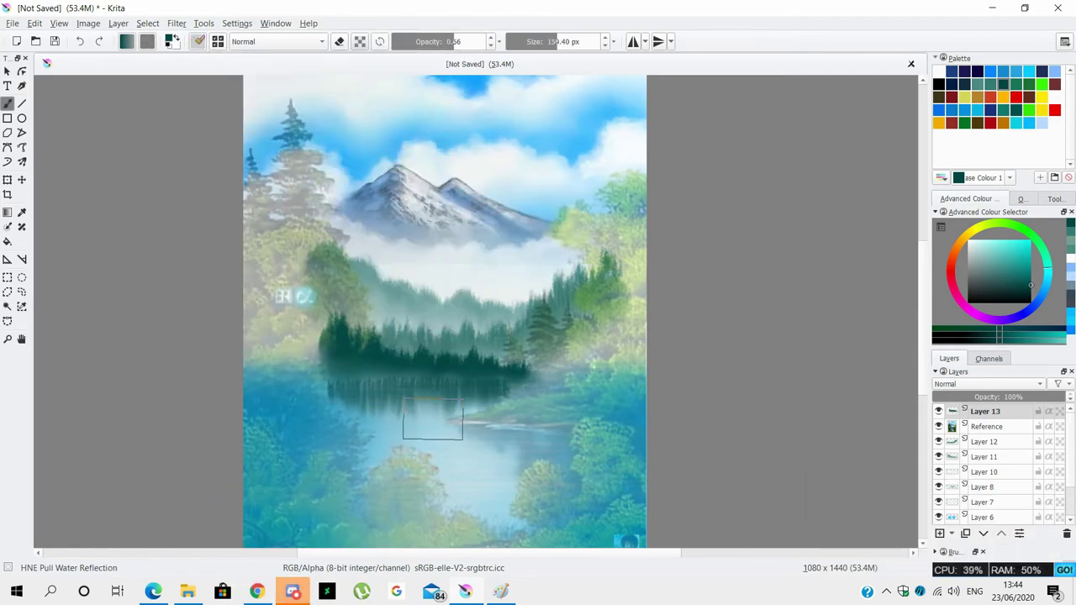
pyautogui.press('i')
pyautogui.press('i')
pyautogui.press('i')
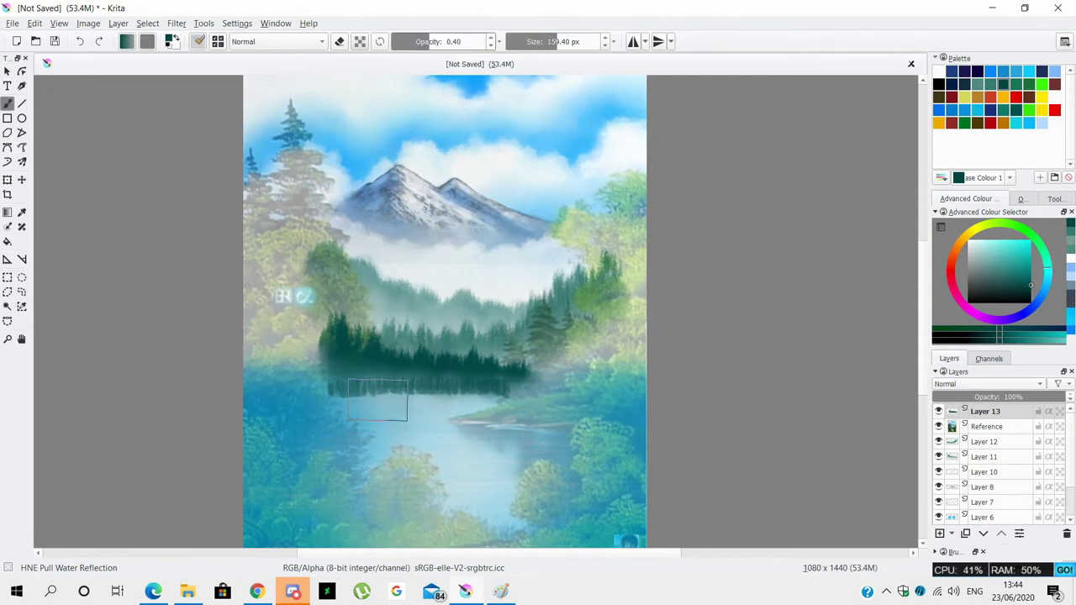
pyautogui.moveTo(362, 399); pyautogui.dragTo(372, 396)
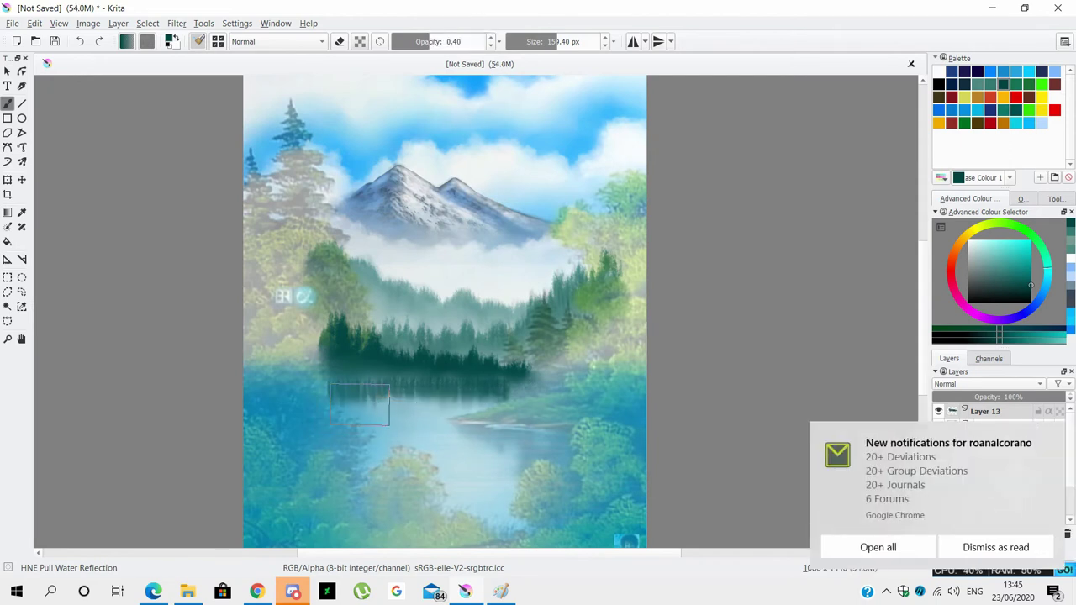
# Reselect the Distant Evergreen brush preset.
pyautogui.click(198, 41)
pyautogui.click(261, 65)
pyautogui.scroll(3, 278, 247)
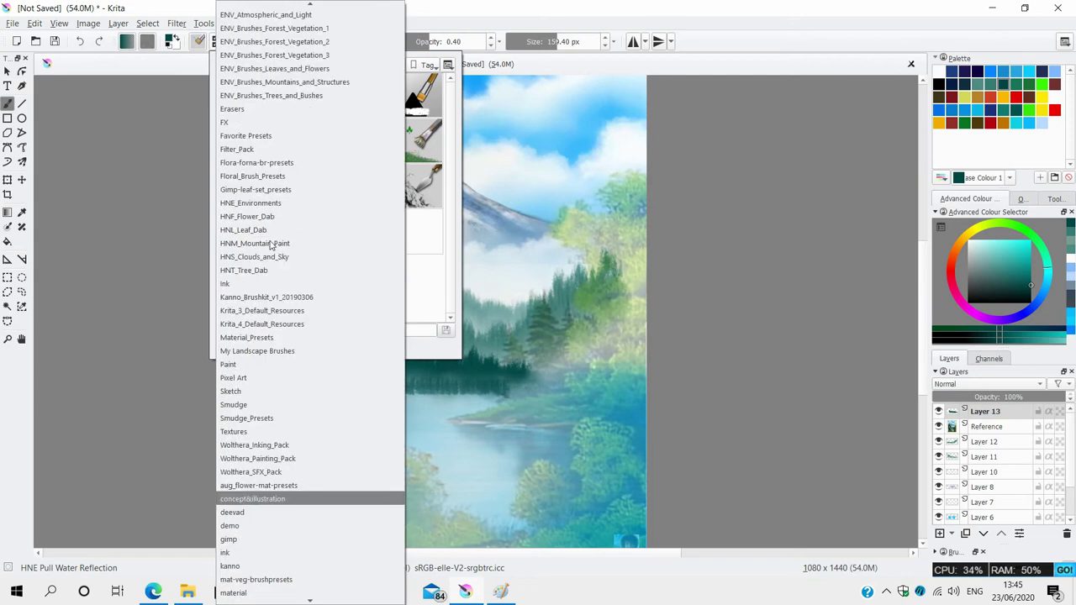
pyautogui.click(278, 246)
pyautogui.click(423, 97)
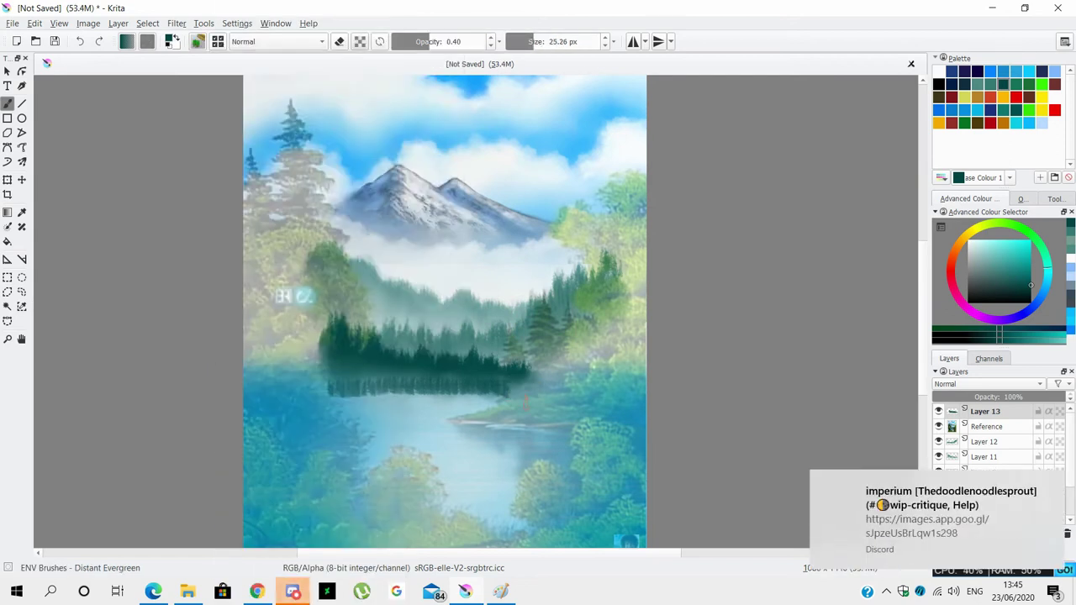
# Pull reflection streaks below the treeline with HNE Pull Water Reflection.
pyautogui.click(217, 41)
pyautogui.click(244, 65)
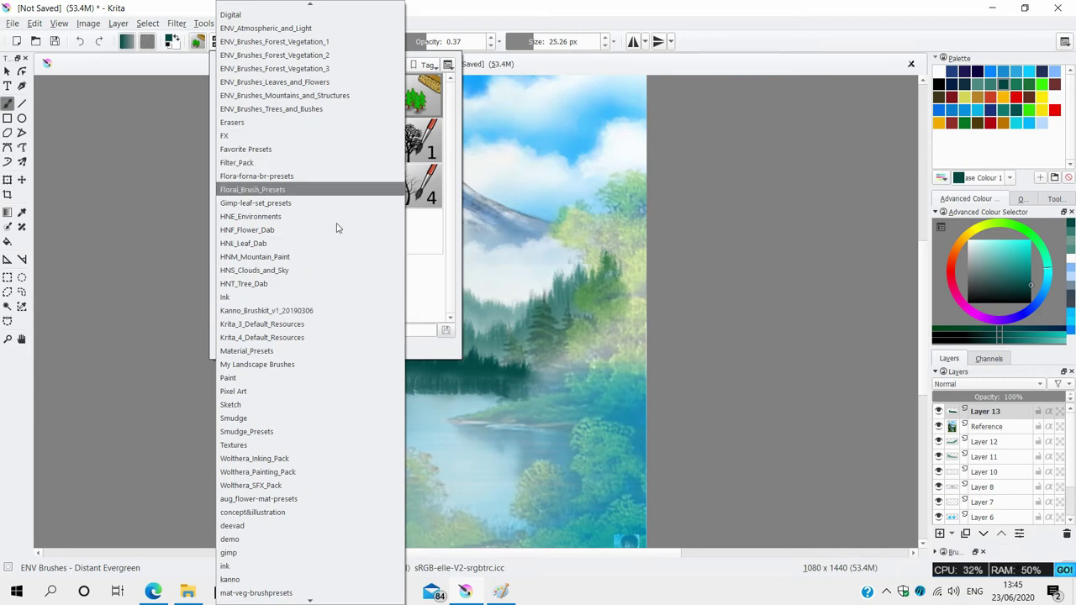
pyautogui.scroll(-1, 319, 319)
pyautogui.click(325, 323)
pyautogui.click(329, 140)
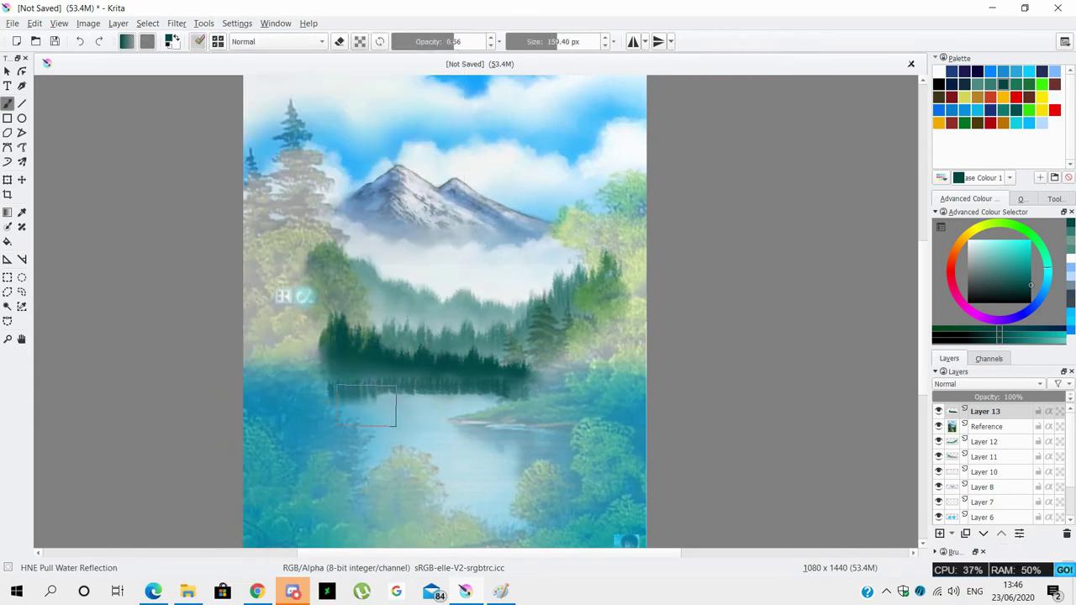
pyautogui.moveTo(395, 402); pyautogui.dragTo(513, 402)
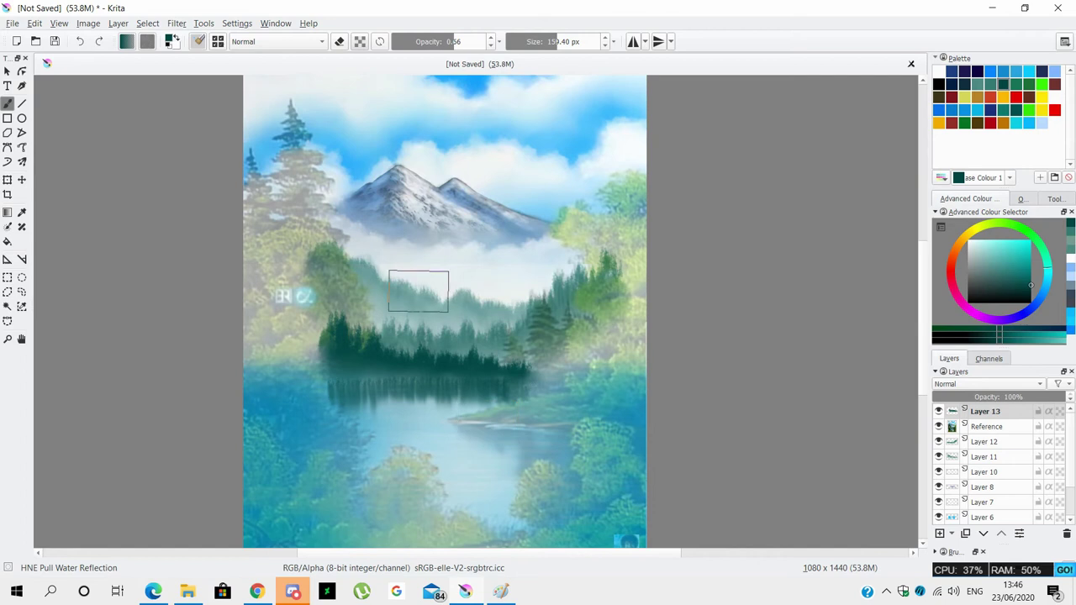
# Blur the streaks with HNE Blur Water Reflection, then repaint them using Waterplane Reflection.
pyautogui.rightClick(337, 202)
pyautogui.click(370, 147)
pyautogui.moveTo(403, 402); pyautogui.dragTo(475, 402)
pyautogui.press('[')
pyautogui.press('[')
pyautogui.press('[')
pyautogui.click(198, 41)
pyautogui.click(283, 228)
pyautogui.moveTo(380, 395); pyautogui.dragTo(496, 391)
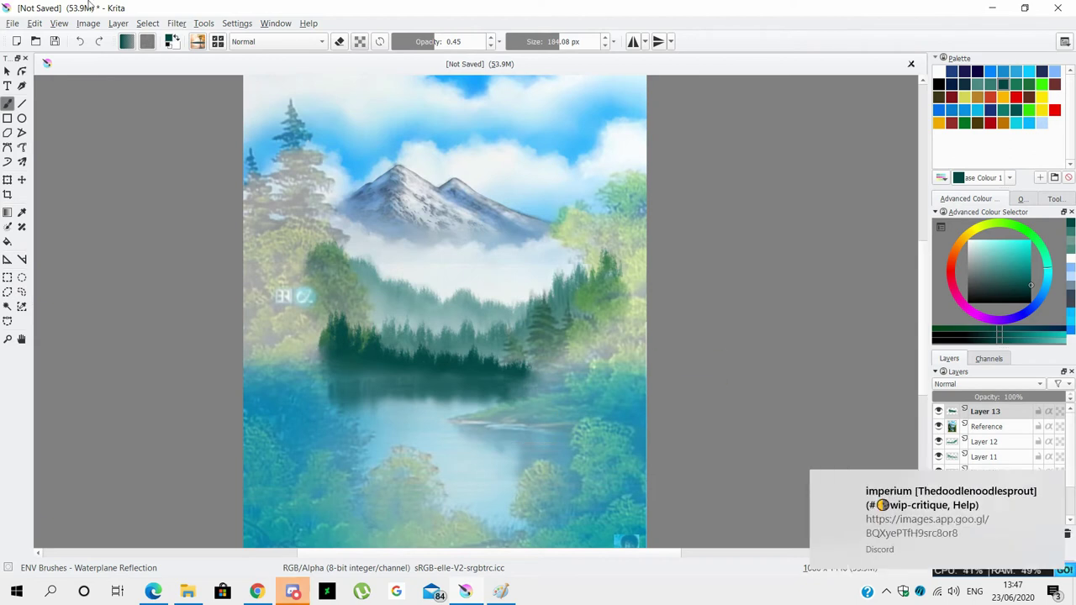
# Draw a short Titanium White Water Ripple line on the lake, then add Layer 14.
pyautogui.click(198, 41)
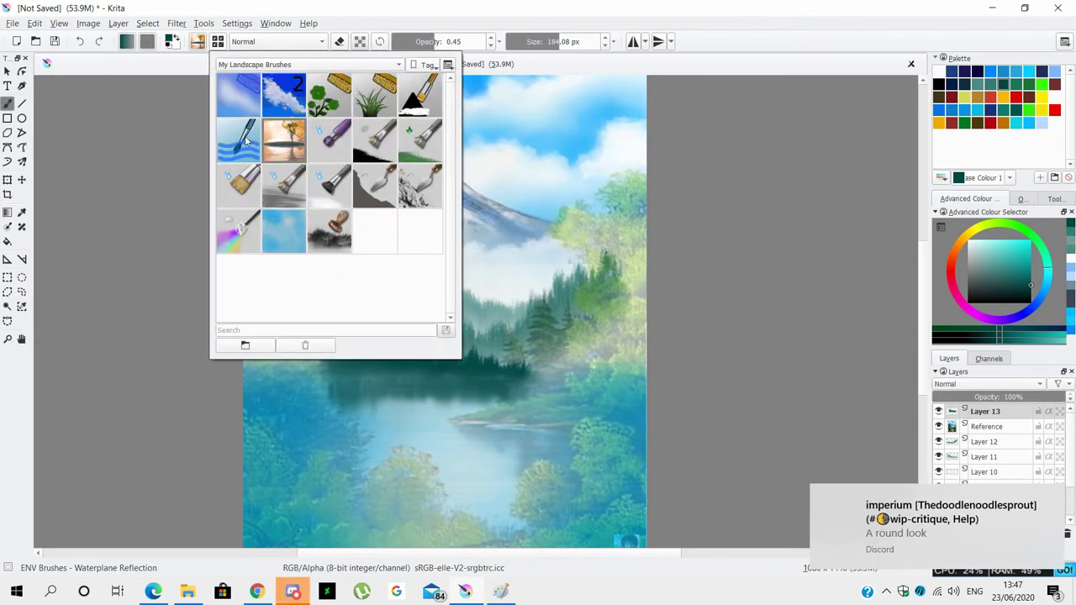
pyautogui.click(244, 140)
pyautogui.click(939, 71)
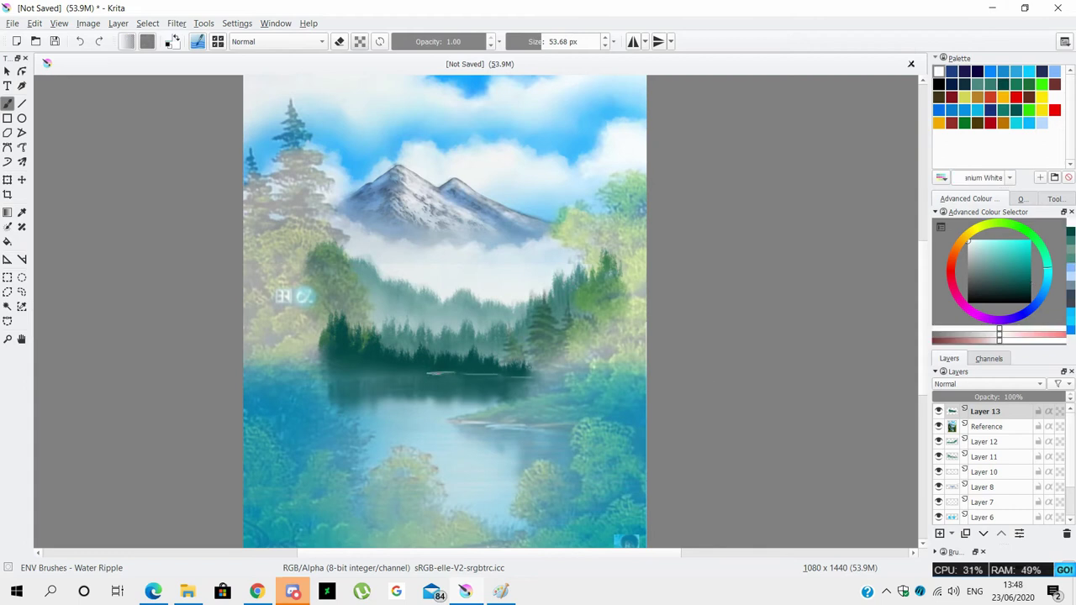
pyautogui.moveTo(389, 375); pyautogui.dragTo(353, 375)
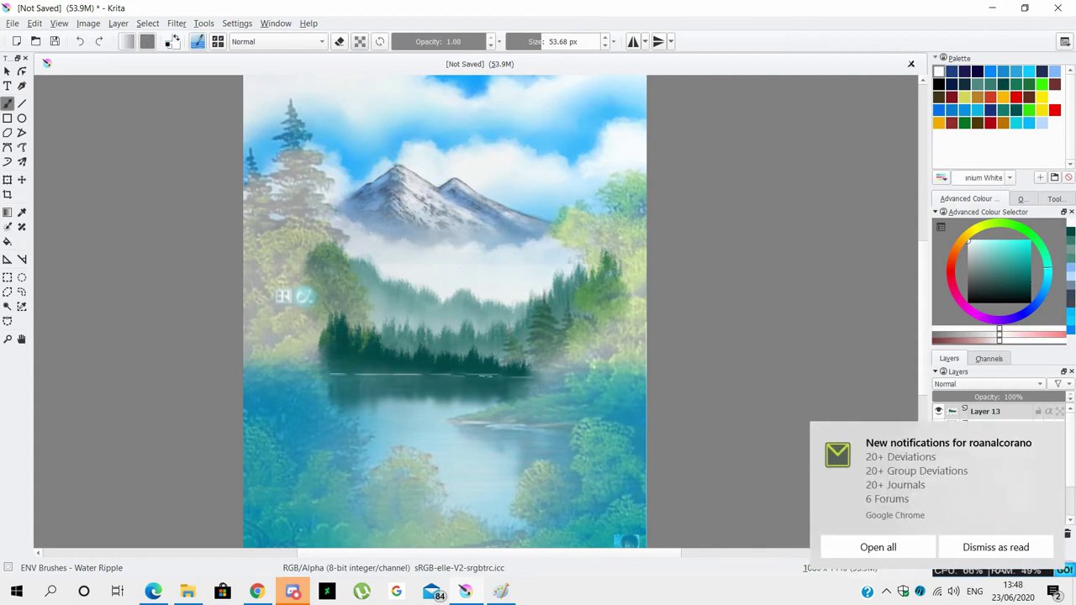
pyautogui.hotkey('ctrl', 'z')
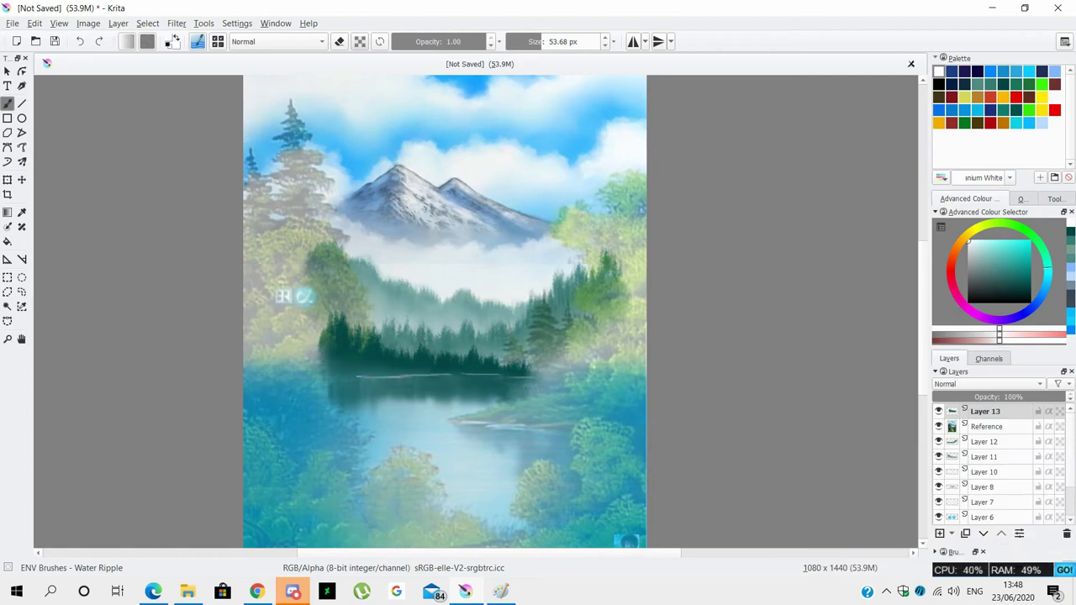
pyautogui.press('Insert')
pyautogui.click(939, 441)
# Show the reference, choose dark green, and select the HNT Evergreens Dab 1 brush.
pyautogui.click(939, 442)
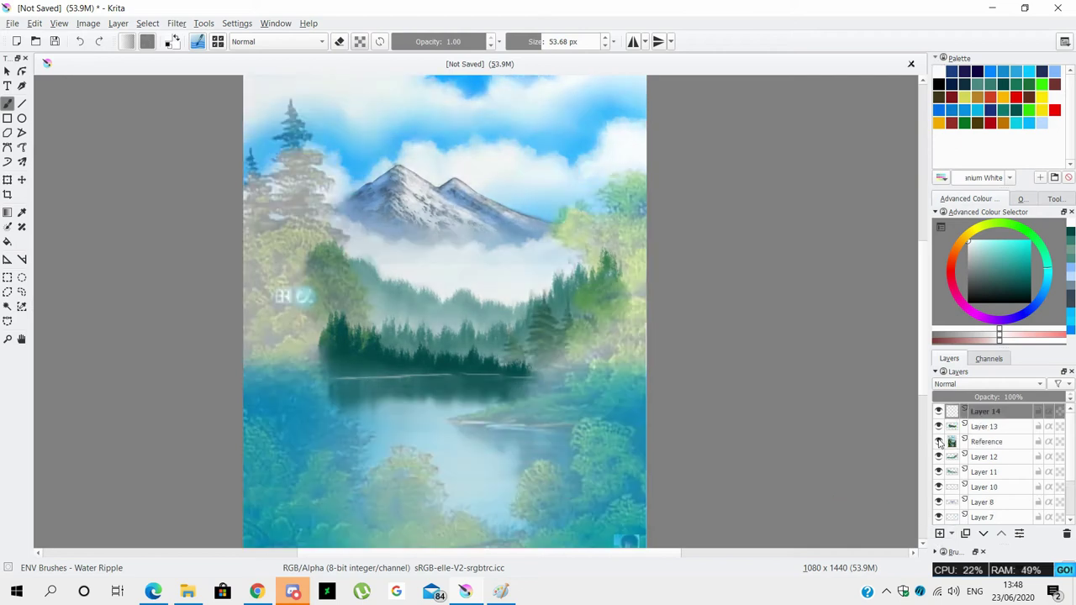
pyautogui.click(939, 441)
pyautogui.click(940, 441)
pyautogui.click(217, 41)
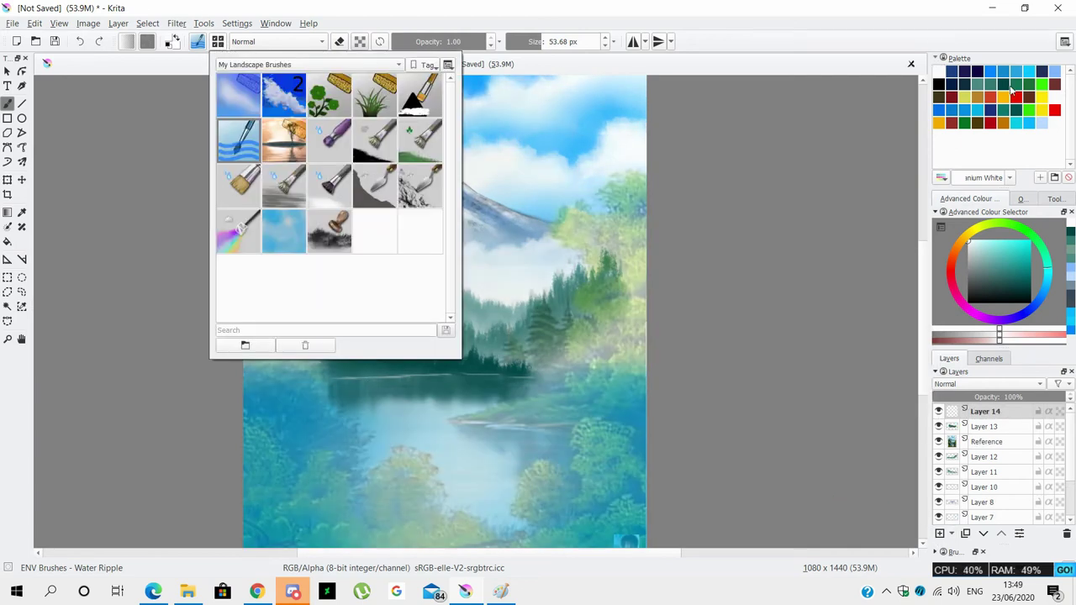
pyautogui.click(1003, 85)
pyautogui.click(218, 41)
pyautogui.click(429, 65)
pyautogui.scroll(3, 331, 168)
pyautogui.click(345, 277)
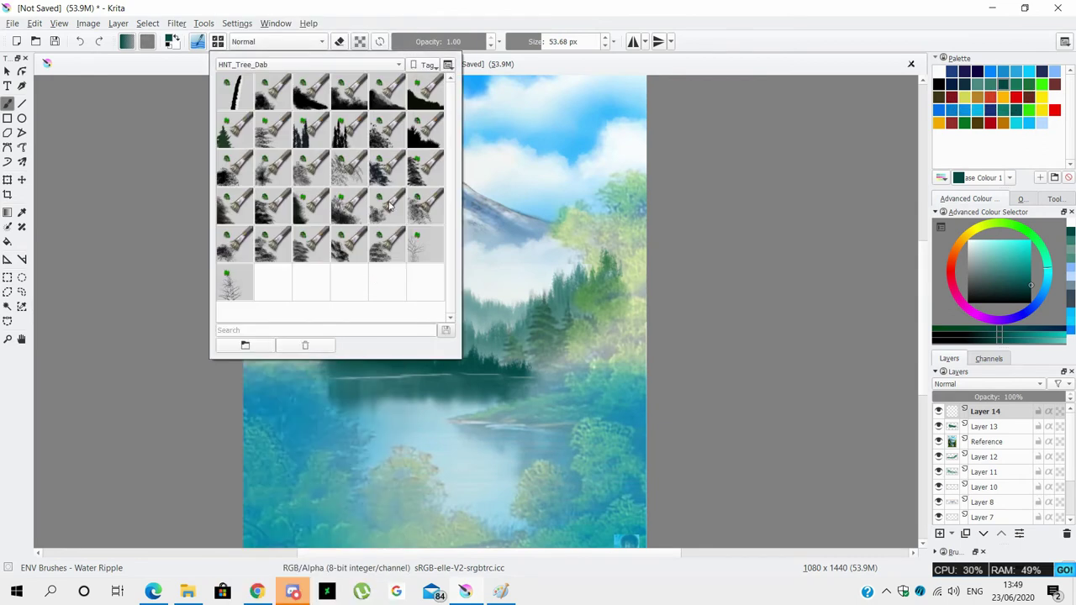
pyautogui.click(253, 89)
# Paint tall evergreen trunks, then add dark branches with HNT Evergreen Dab 2.
pyautogui.moveTo(568, 334); pyautogui.dragTo(568, 375)
pyautogui.moveTo(543, 288); pyautogui.dragTo(545, 396)
pyautogui.moveTo(570, 356); pyautogui.dragTo(569, 392)
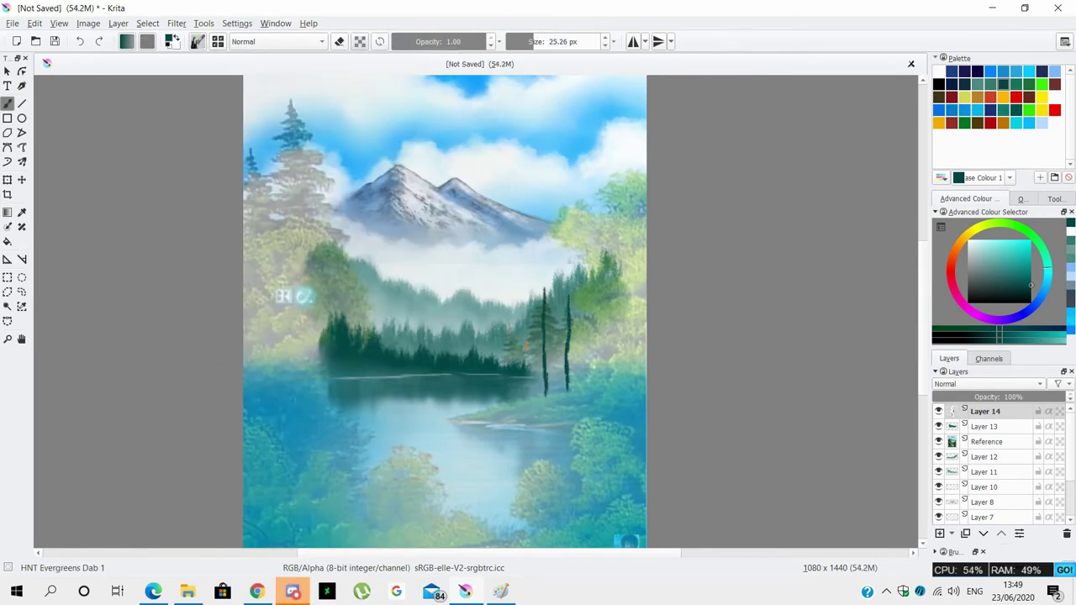
pyautogui.press('/')
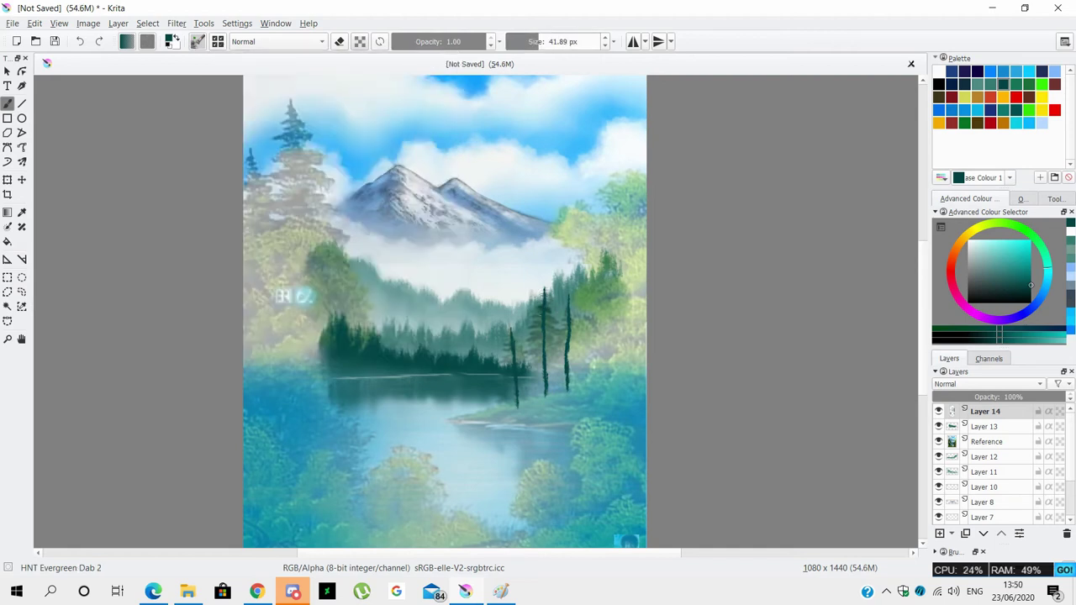
pyautogui.moveTo(540, 314); pyautogui.dragTo(542, 316)
pyautogui.press('F6')
pyautogui.press('Escape')
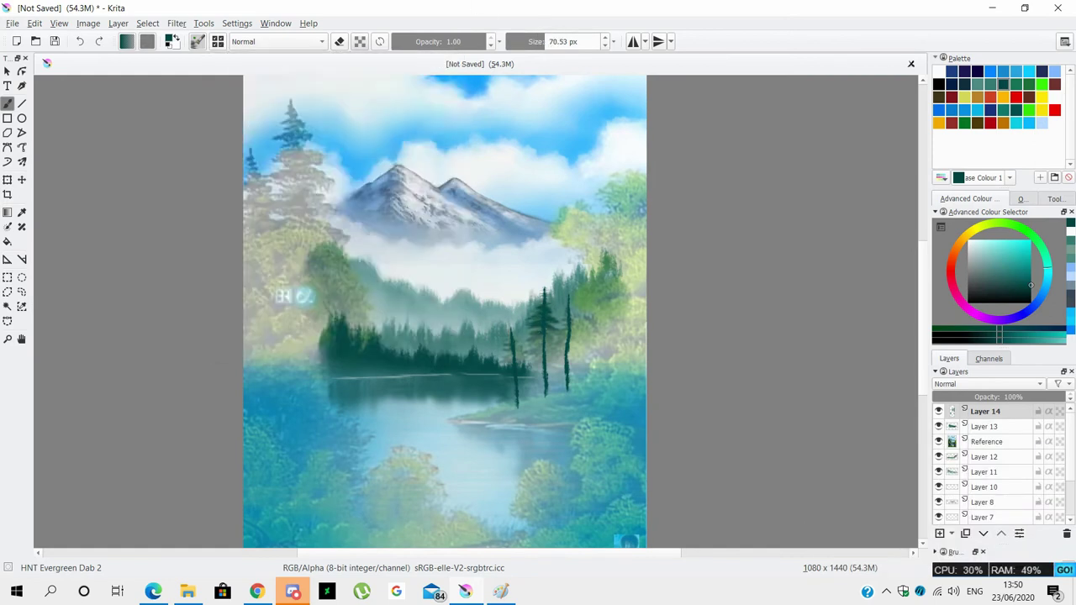
pyautogui.moveTo(538, 330)
pyautogui.mouseDown()
pyautogui.moveTo(534, 362)
pyautogui.moveTo(507, 353)
pyautogui.moveTo(505, 395)
pyautogui.moveTo(532, 390)
pyautogui.mouseUp()
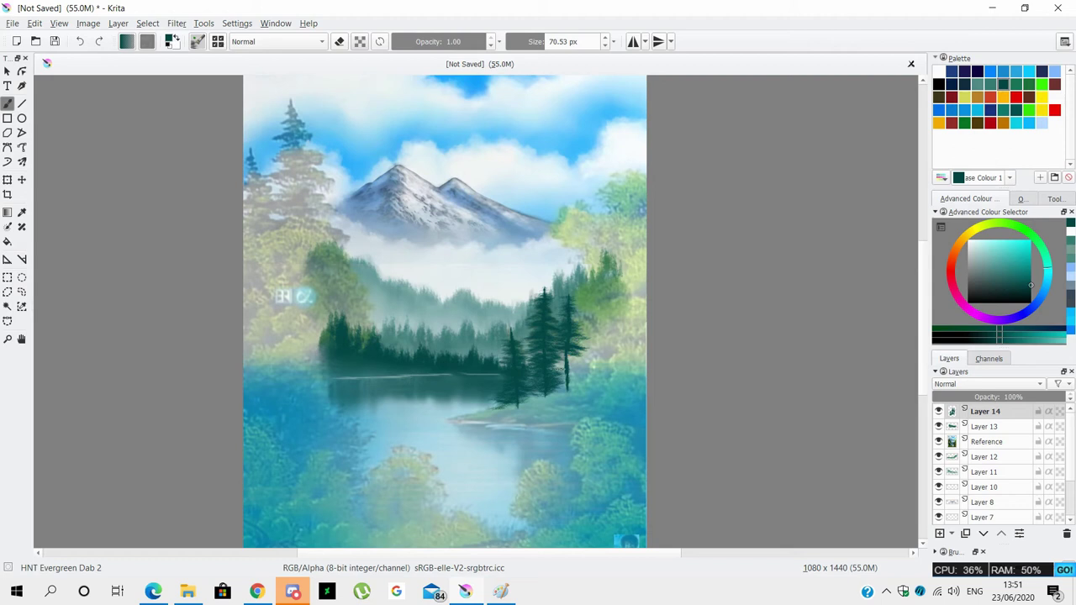
pyautogui.press(']')
pyautogui.moveTo(589, 353)
pyautogui.mouseDown()
pyautogui.moveTo(553, 366)
pyautogui.moveTo(562, 384)
pyautogui.moveTo(548, 392)
pyautogui.mouseUp()
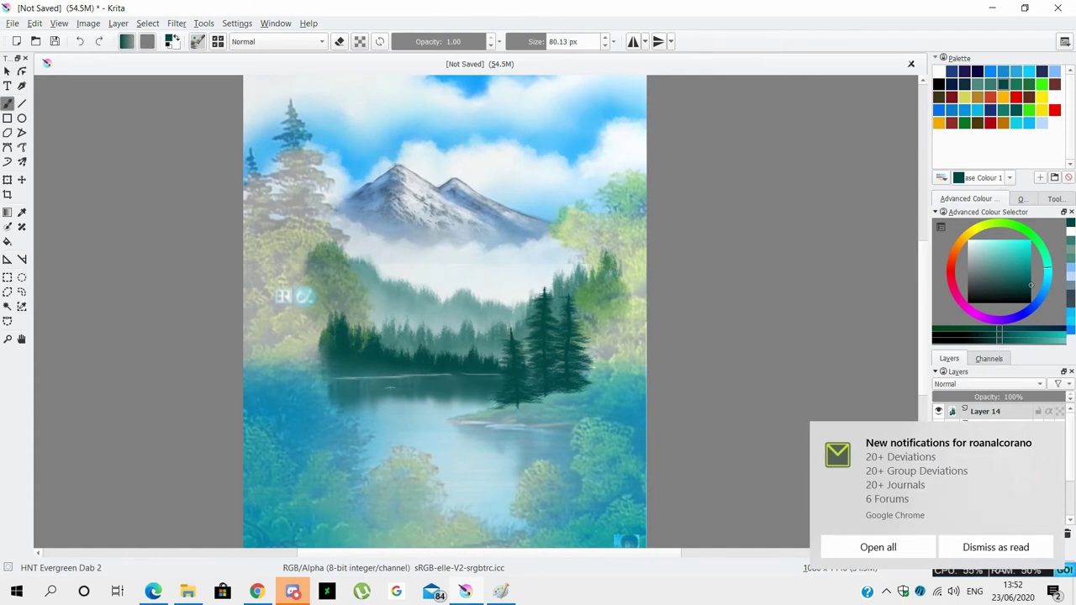
# Paint the tall trees' reflections downward into the lake.
pyautogui.moveTo(521, 410); pyautogui.dragTo(526, 469)
pyautogui.press(']')
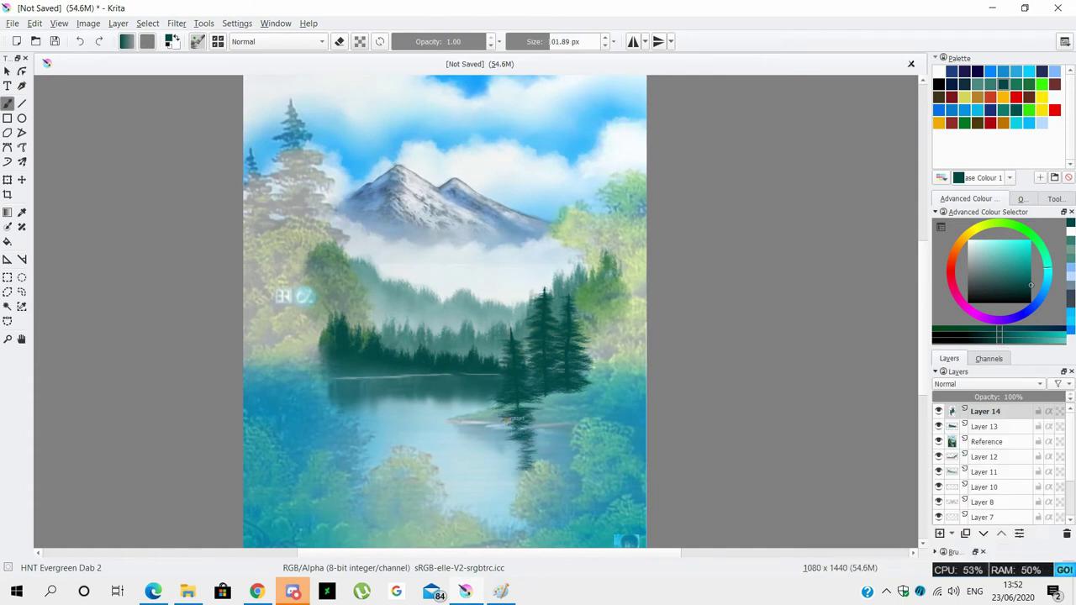
pyautogui.moveTo(516, 419); pyautogui.dragTo(532, 458)
pyautogui.moveTo(557, 399); pyautogui.dragTo(548, 471)
pyautogui.moveTo(569, 420); pyautogui.dragTo(569, 474)
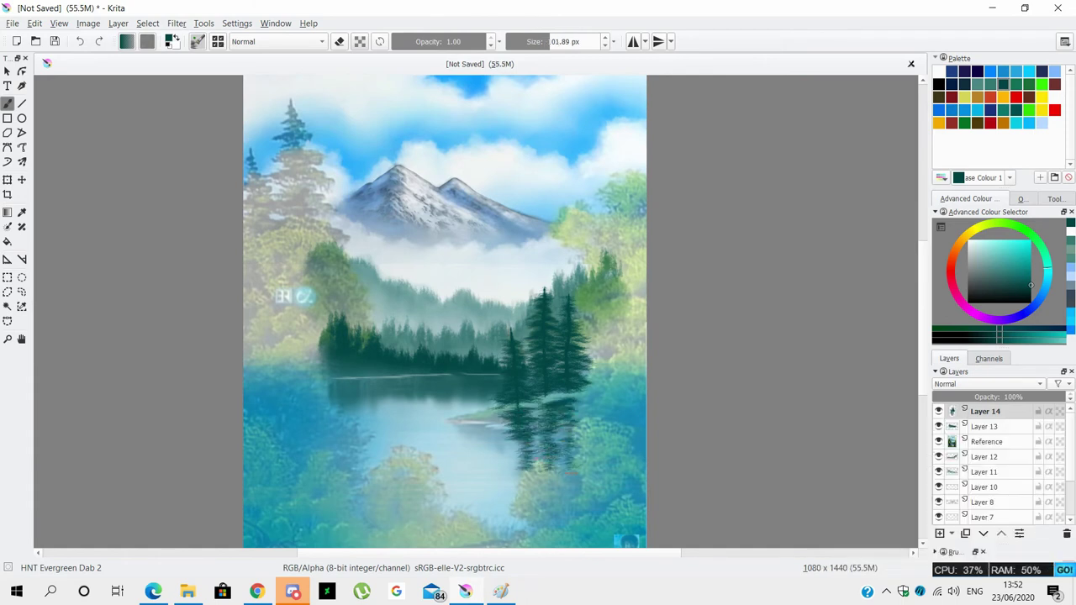
# Paint the island base with HNE Foothills and add vertical strokes to its reflection.
pyautogui.click(198, 41)
pyautogui.click(308, 64)
pyautogui.click(362, 154)
pyautogui.moveTo(589, 395)
pyautogui.mouseDown()
pyautogui.moveTo(454, 422)
pyautogui.moveTo(458, 433)
pyautogui.moveTo(492, 425)
pyautogui.mouseUp()
pyautogui.moveTo(606, 420)
pyautogui.mouseDown()
pyautogui.moveTo(462, 430)
pyautogui.moveTo(492, 413)
pyautogui.mouseUp()
pyautogui.moveTo(513, 42); pyautogui.dragTo(538, 42)
pyautogui.moveTo(526, 434)
pyautogui.mouseDown()
pyautogui.moveTo(525, 471)
pyautogui.moveTo(548, 475)
pyautogui.mouseUp()
pyautogui.moveTo(575, 431); pyautogui.dragTo(573, 487)
# Soften and shorten the island's reflection streaks with the HNE Pull Water Reflection brush.
pyautogui.click(197, 41)
pyautogui.click(345, 140)
pyautogui.moveTo(560, 479)
pyautogui.mouseDown()
pyautogui.moveTo(558, 439)
pyautogui.moveTo(538, 471)
pyautogui.mouseUp()
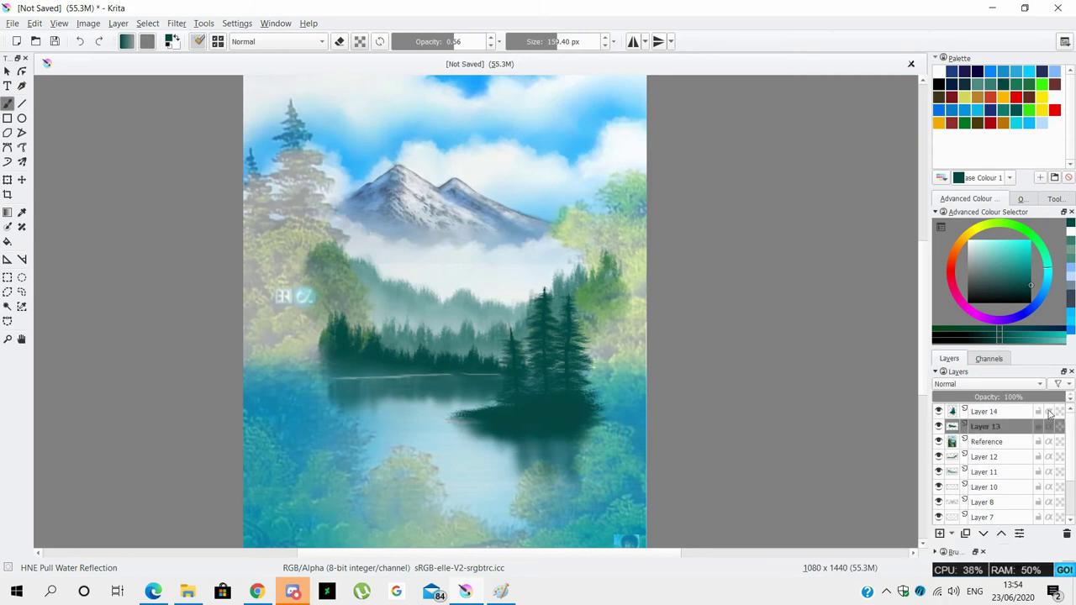
# Load a bright green HNT Evergreen Dab 2 brush at a smaller size and lower opacity.
pyautogui.click(1043, 85)
pyautogui.click(218, 41)
pyautogui.click(252, 64)
pyautogui.click(325, 137)
pyautogui.click(233, 280)
pyautogui.press('[')
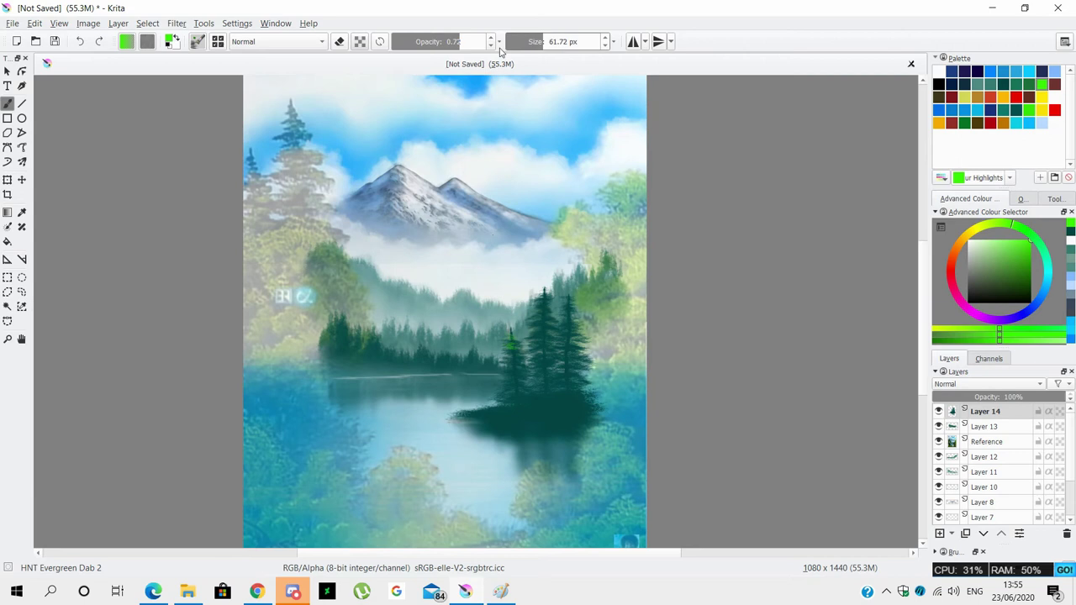
pyautogui.press('i')
pyautogui.press('i')
pyautogui.press('i')
pyautogui.press('i')
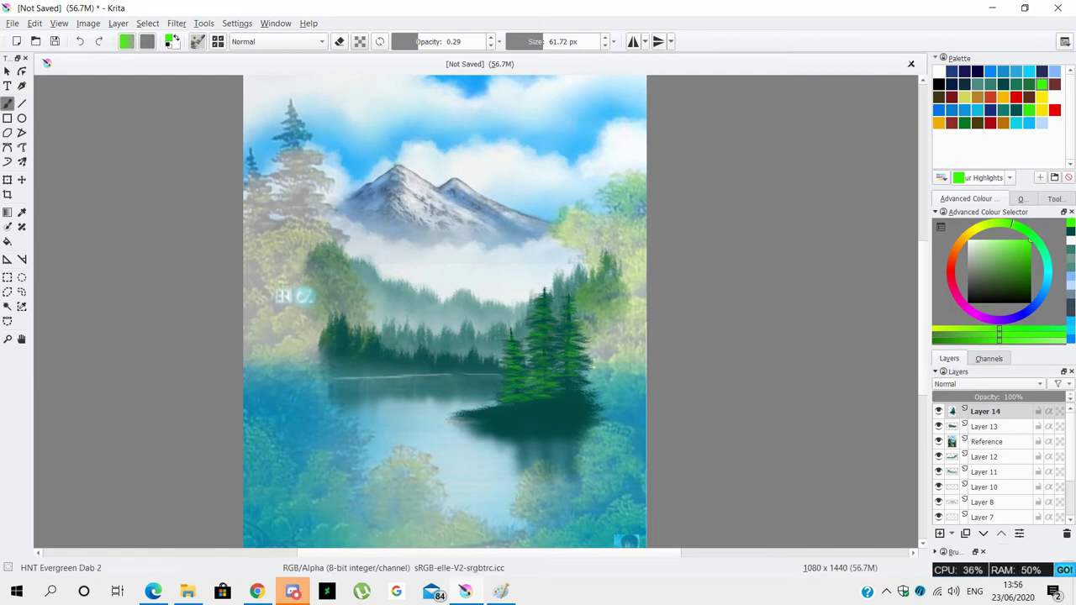
# Dab light green grass along the island shoreline with HNE Foothills at about 102 px.
pyautogui.moveTo(459, 38)
pyautogui.mouseDown()
pyautogui.moveTo(496, 39)
pyautogui.moveTo(426, 41)
pyautogui.mouseUp()
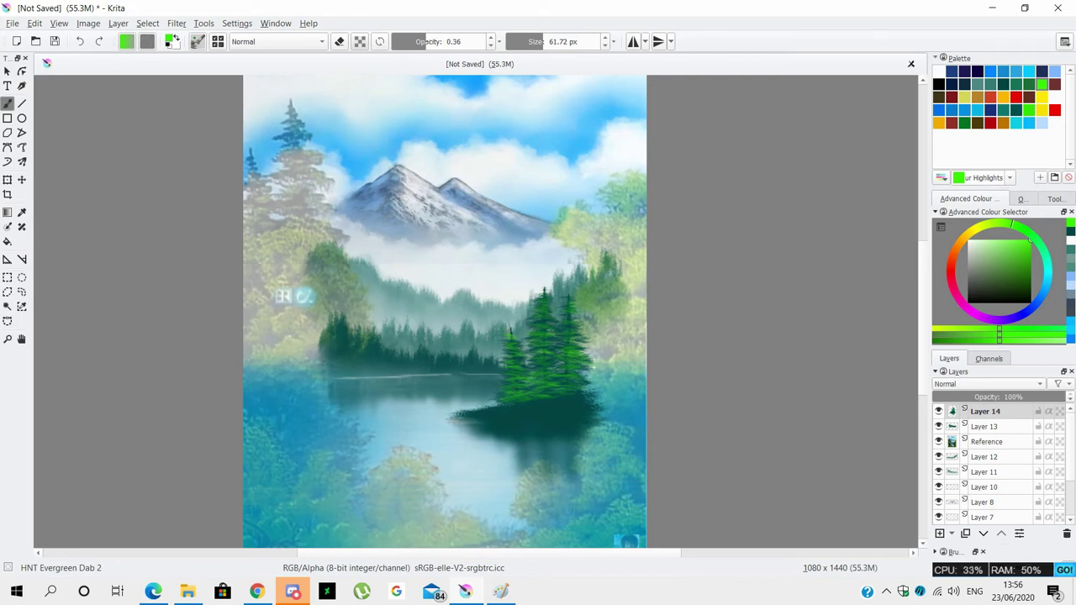
pyautogui.click(197, 42)
pyautogui.click(329, 132)
pyautogui.moveTo(496, 41); pyautogui.dragTo(410, 41)
pyautogui.moveTo(504, 412)
pyautogui.mouseDown()
pyautogui.moveTo(461, 417)
pyautogui.moveTo(602, 416)
pyautogui.moveTo(535, 414)
pyautogui.mouseUp()
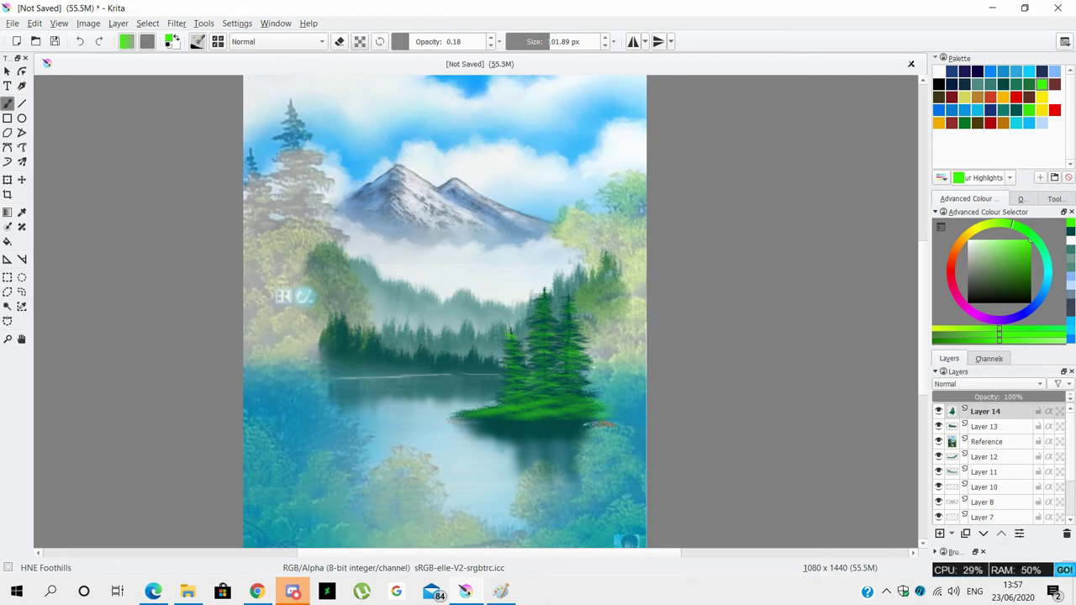
pyautogui.scroll(-1, 923, 288)
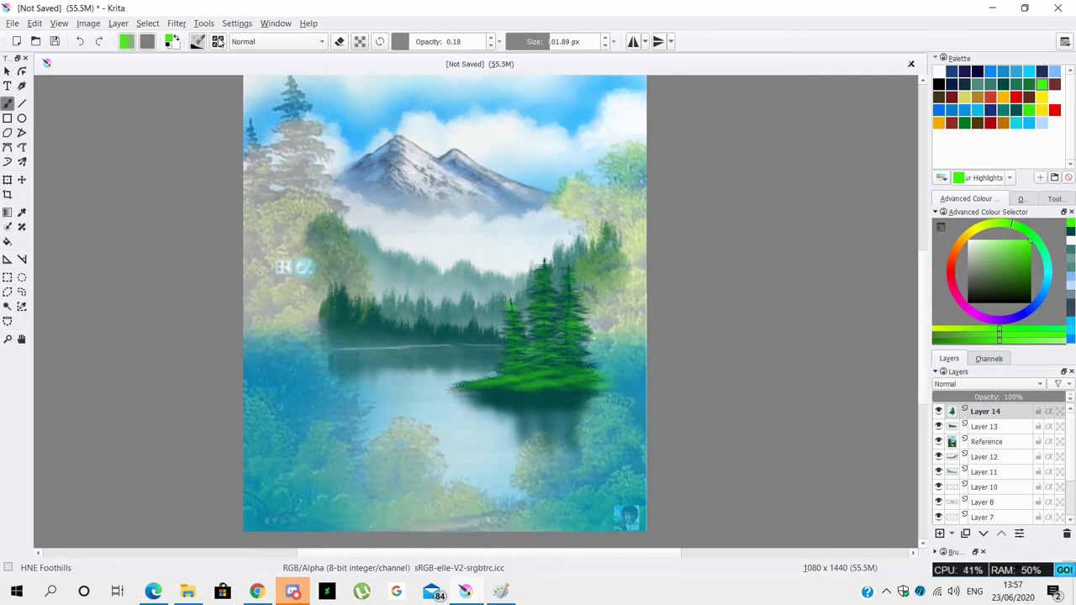
pyautogui.click(198, 42)
pyautogui.click(306, 64)
# Paint a dark brown shoreline under the island with HNE Shoreline 3 at about 22 px.
pyautogui.click(286, 121)
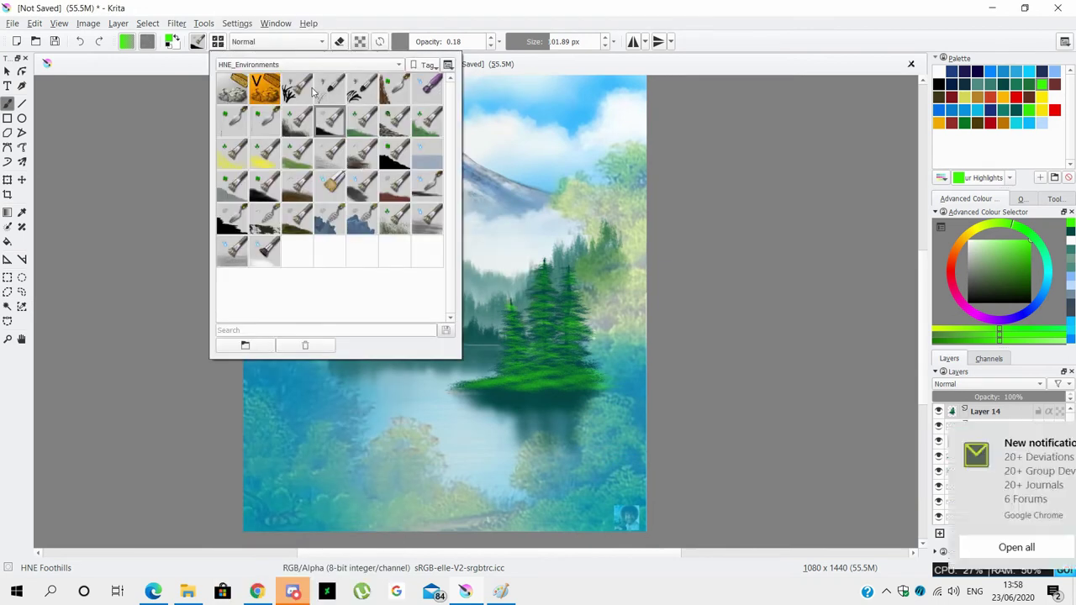
pyautogui.click(300, 155)
pyautogui.moveTo(549, 43); pyautogui.dragTo(531, 42)
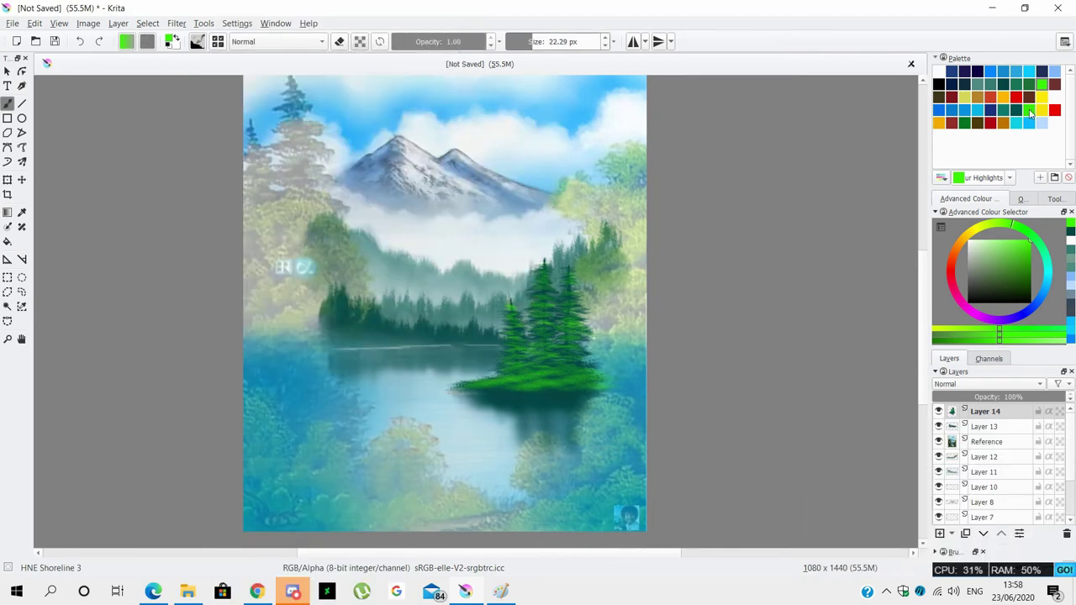
pyautogui.click(939, 98)
pyautogui.moveTo(528, 391); pyautogui.dragTo(548, 390)
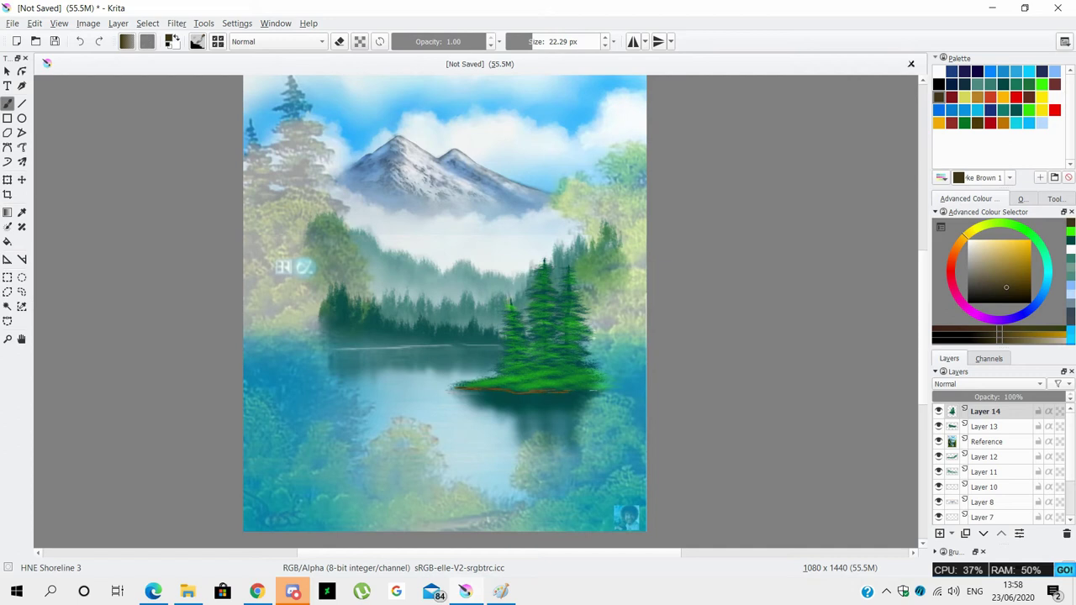
pyautogui.click(985, 292)
pyautogui.hotkey('ctrl', 'z')
pyautogui.hotkey('ctrl', 'z')
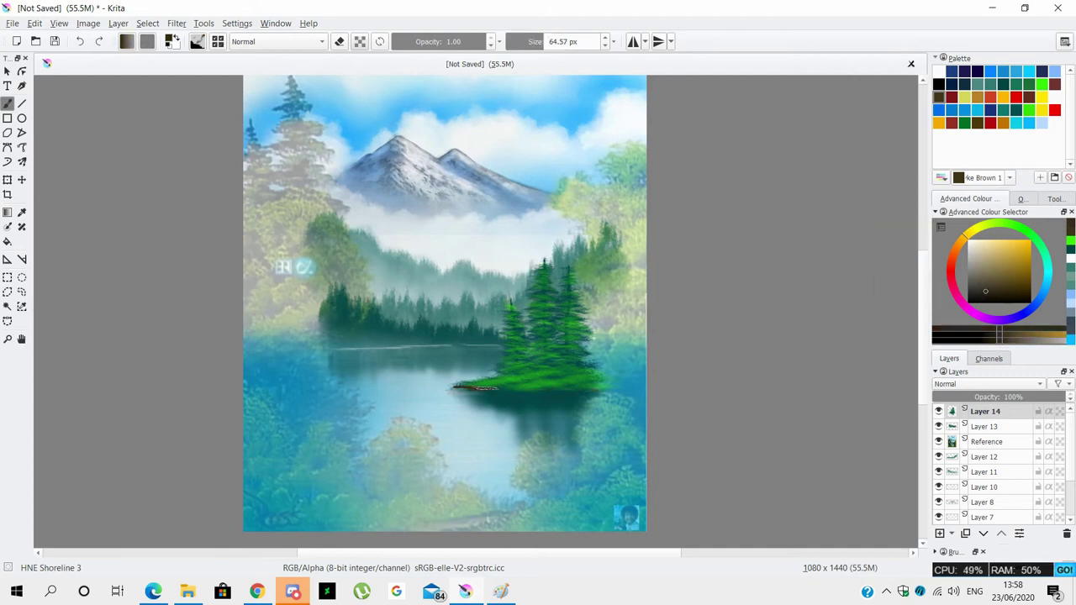
pyautogui.moveTo(555, 392); pyautogui.dragTo(581, 389)
# Load HNE Shoreline Stone Erosion with a light tan colour at 0.55 opacity.
pyautogui.click(197, 41)
pyautogui.click(253, 88)
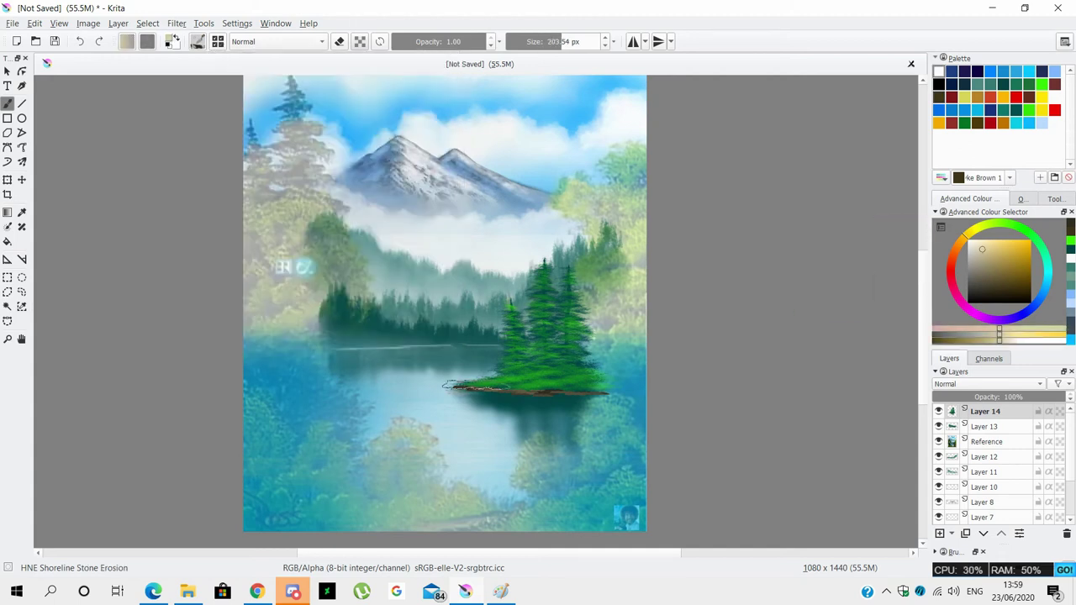
pyautogui.click(984, 262)
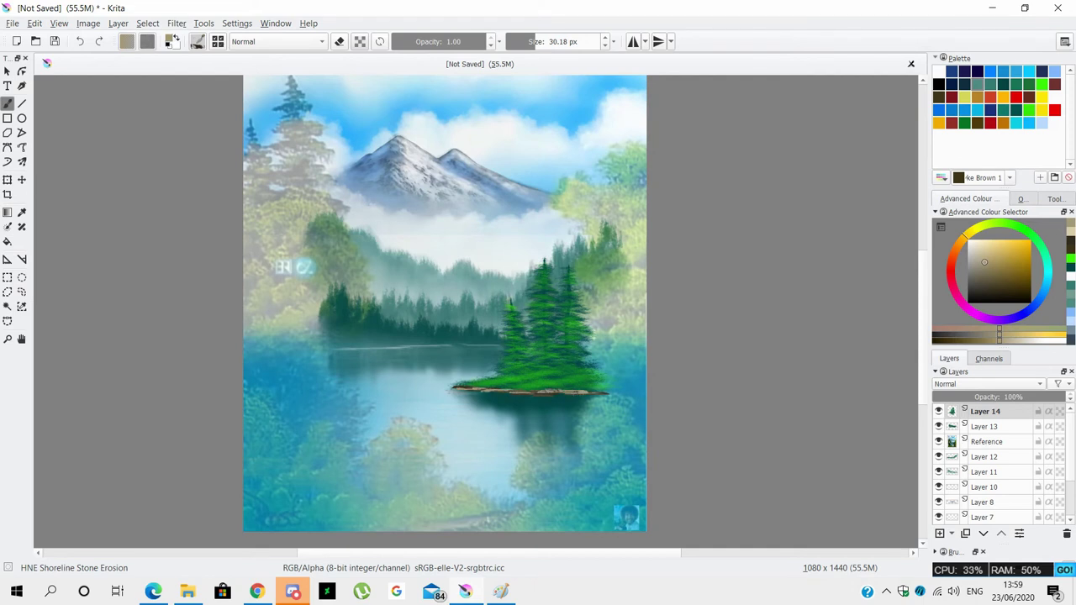
pyautogui.click(449, 41)
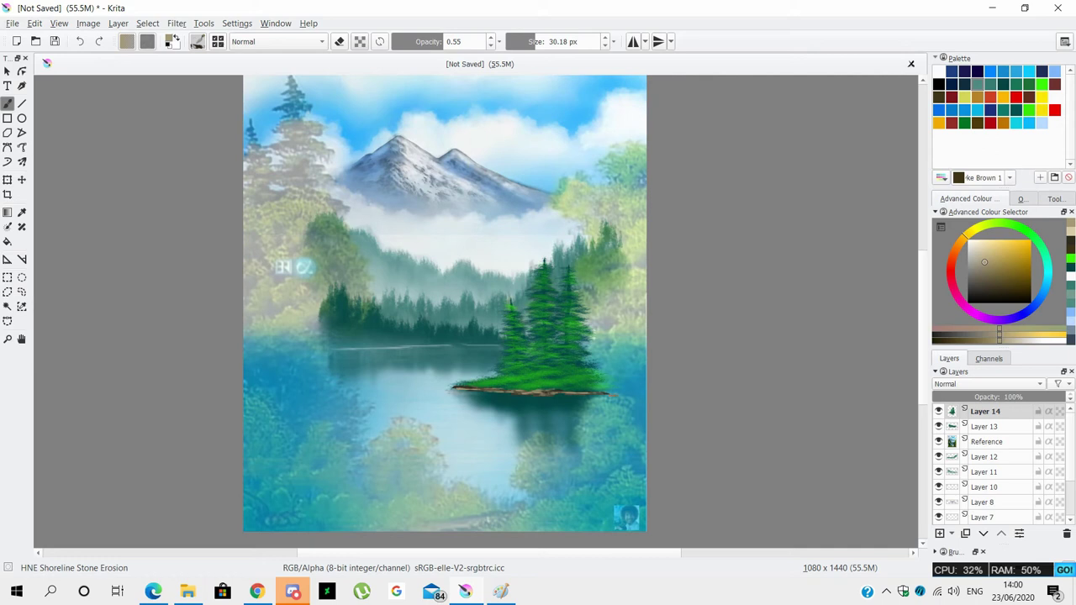
pyautogui.scroll(2, 445, 311)
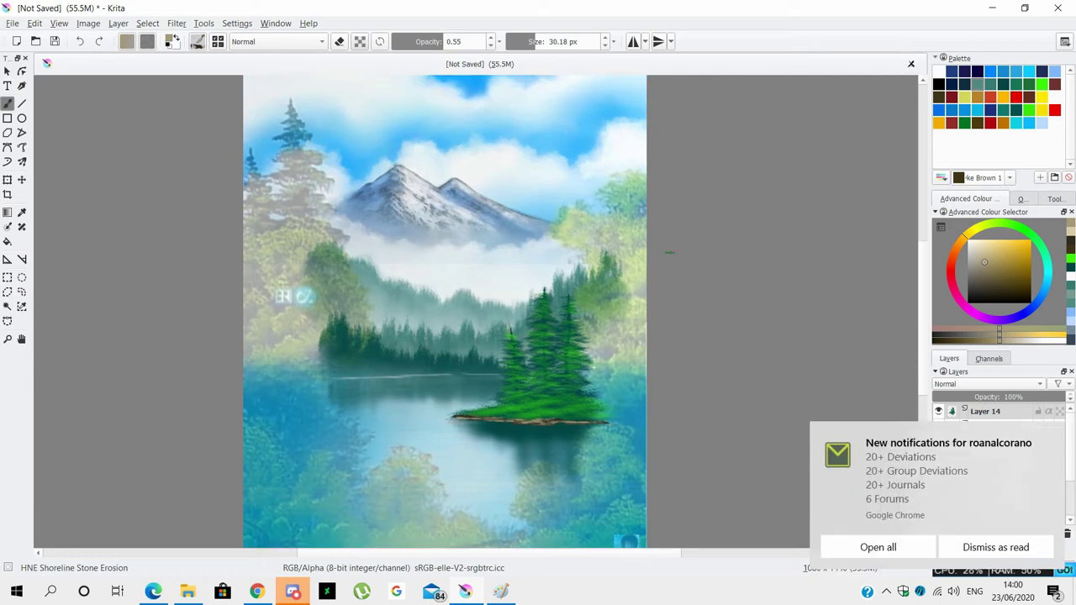
# Paint two tall dark teal tree trunks on the left with an HNT_Tree_Dab evergreen brush.
pyautogui.press('F6')
pyautogui.click(312, 65)
pyautogui.click(314, 227)
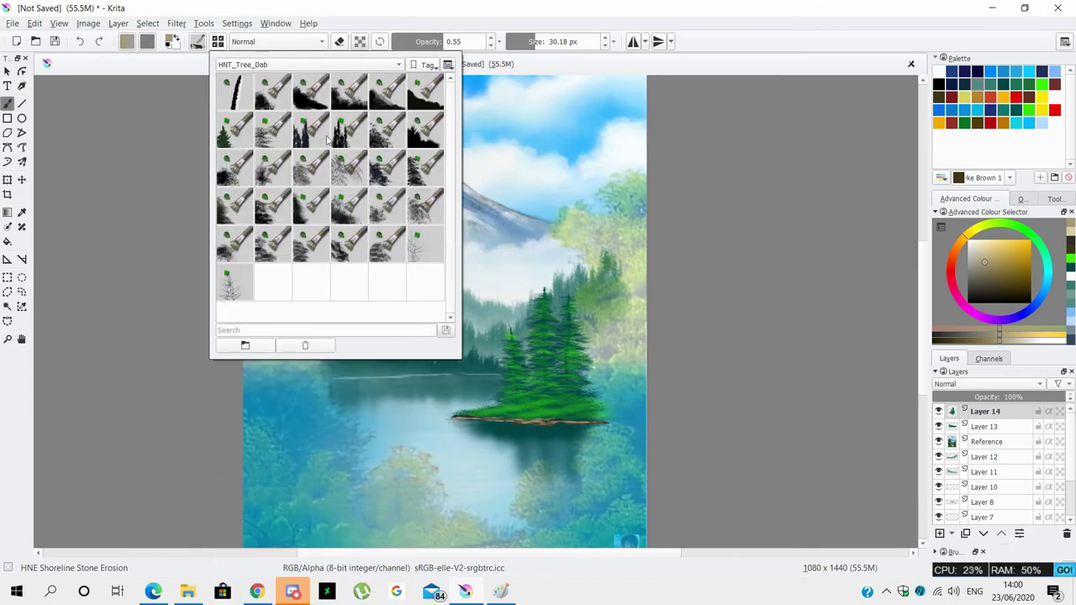
pyautogui.click(341, 130)
pyautogui.click(1002, 87)
pyautogui.moveTo(295, 94); pyautogui.dragTo(301, 240)
pyautogui.moveTo(256, 141); pyautogui.dragTo(263, 232)
# Dab evergreen foliage onto the left tree with Evergreen Dab 2, then add another dark evergreen.
pyautogui.press('/')
pyautogui.moveTo(487, 42)
pyautogui.mouseDown()
pyautogui.moveTo(458, 43)
pyautogui.moveTo(494, 42)
pyautogui.mouseUp()
pyautogui.moveTo(572, 42); pyautogui.dragTo(531, 42)
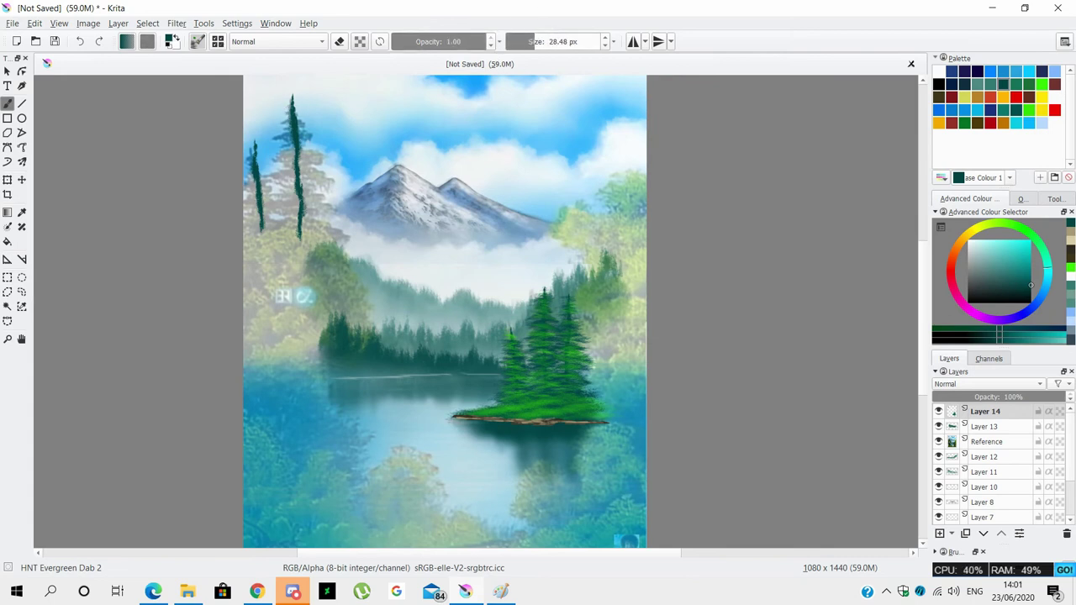
pyautogui.press(']')
pyautogui.press(']')
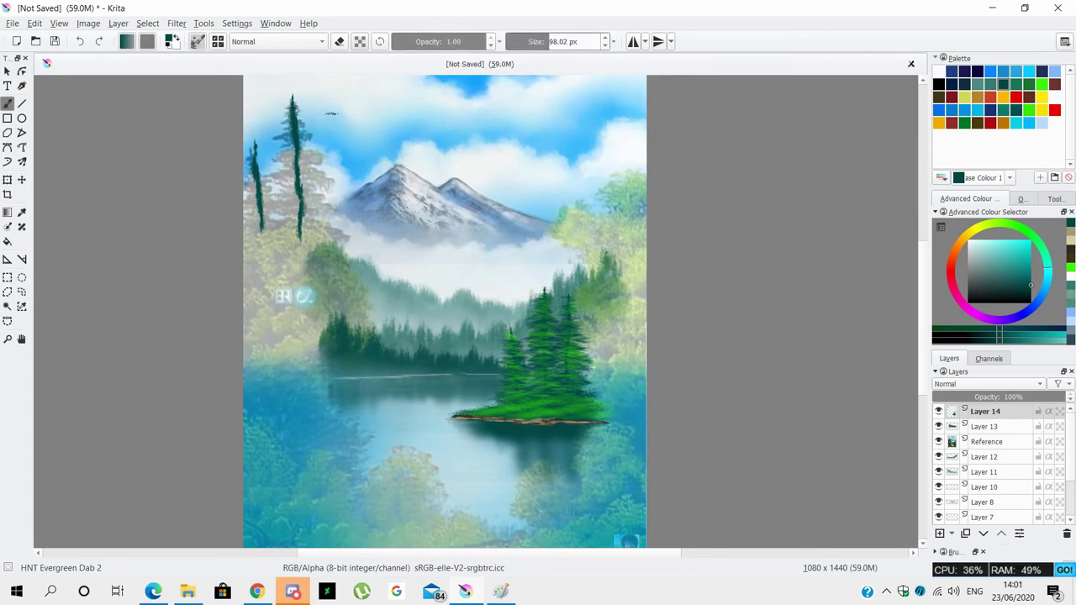
pyautogui.moveTo(292, 126)
pyautogui.mouseDown()
pyautogui.moveTo(296, 151)
pyautogui.moveTo(332, 176)
pyautogui.moveTo(324, 160)
pyautogui.moveTo(323, 202)
pyautogui.moveTo(332, 198)
pyautogui.mouseUp()
pyautogui.press(']')
pyautogui.moveTo(261, 208)
pyautogui.mouseDown()
pyautogui.moveTo(328, 210)
pyautogui.moveTo(349, 240)
pyautogui.mouseUp()
pyautogui.moveTo(253, 231); pyautogui.dragTo(319, 245)
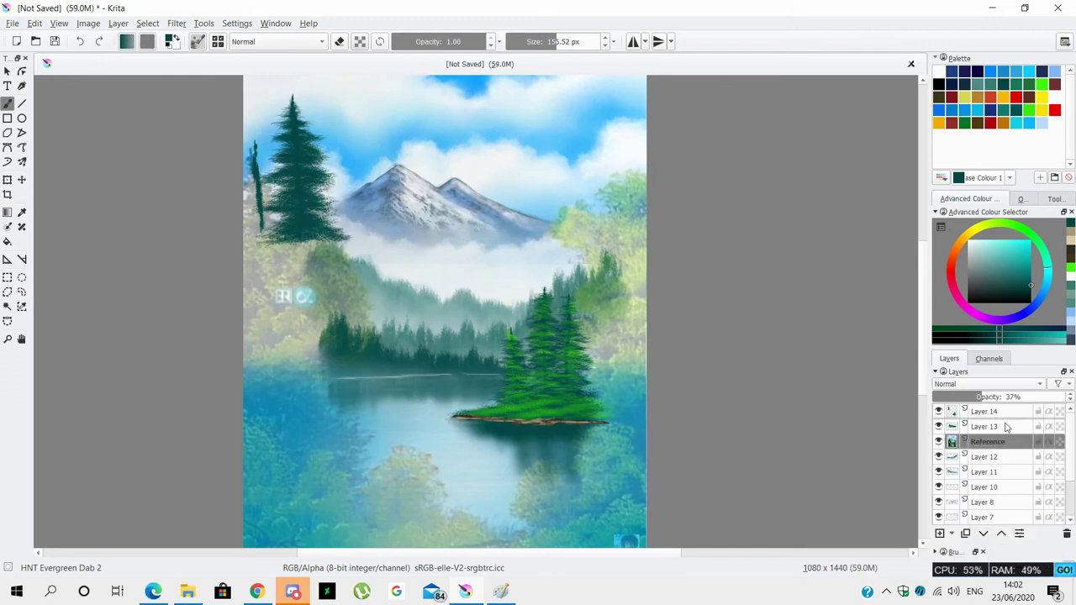
pyautogui.click(550, 41)
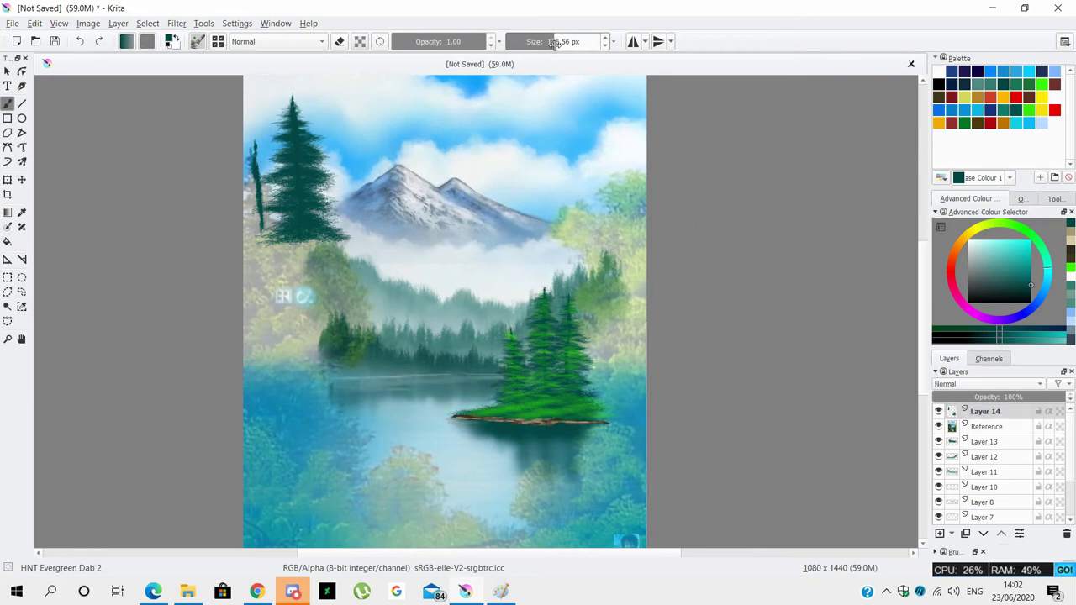
pyautogui.moveTo(261, 146)
pyautogui.mouseDown()
pyautogui.moveTo(257, 232)
pyautogui.moveTo(243, 237)
pyautogui.mouseUp()
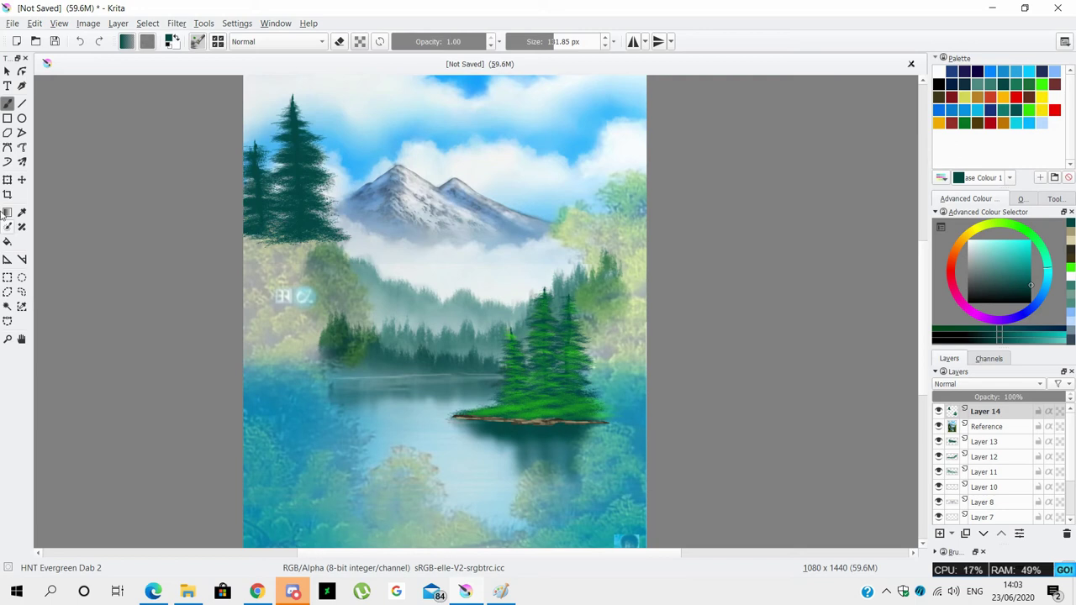
# Paint dark foliage down the left and right sides with HNT Tree Dab 19.
pyautogui.click(218, 41)
pyautogui.click(387, 206)
pyautogui.click(218, 41)
pyautogui.click(234, 282)
pyautogui.moveTo(336, 231); pyautogui.dragTo(278, 336)
pyautogui.moveTo(353, 253); pyautogui.dragTo(303, 370)
pyautogui.moveTo(311, 311); pyautogui.dragTo(252, 396)
pyautogui.moveTo(622, 168)
pyautogui.mouseDown()
pyautogui.moveTo(589, 235)
pyautogui.moveTo(628, 268)
pyautogui.moveTo(588, 219)
pyautogui.mouseUp()
pyautogui.moveTo(336, 252); pyautogui.dragTo(252, 420)
pyautogui.moveTo(622, 277)
pyautogui.mouseDown()
pyautogui.moveTo(606, 307)
pyautogui.moveTo(613, 404)
pyautogui.mouseUp()
pyautogui.moveTo(639, 311)
pyautogui.mouseDown()
pyautogui.moveTo(592, 404)
pyautogui.moveTo(655, 475)
pyautogui.moveTo(623, 530)
pyautogui.moveTo(471, 522)
pyautogui.mouseUp()
# Sweep dark foliage across the bottom of the painting.
pyautogui.scroll(-1, 572, 532)
pyautogui.moveTo(547, 517); pyautogui.dragTo(378, 515)
pyautogui.moveTo(446, 496); pyautogui.dragTo(252, 454)
pyautogui.moveTo(311, 345); pyautogui.dragTo(339, 510)
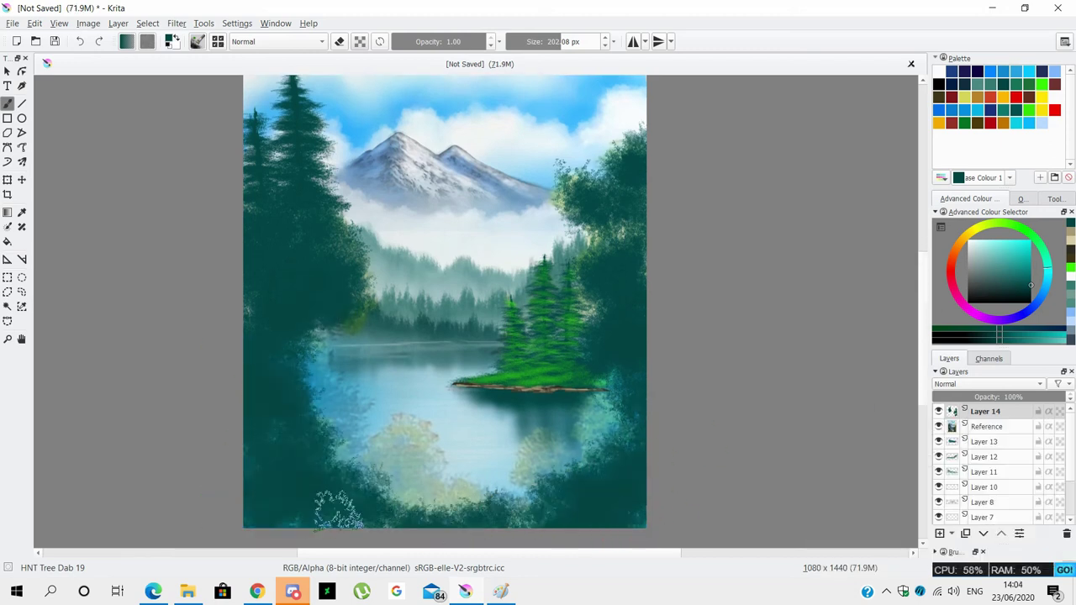
# Dab layered dark bushes along the bottom using HNT Tree Dab 2.
pyautogui.click(197, 41)
pyautogui.click(340, 173)
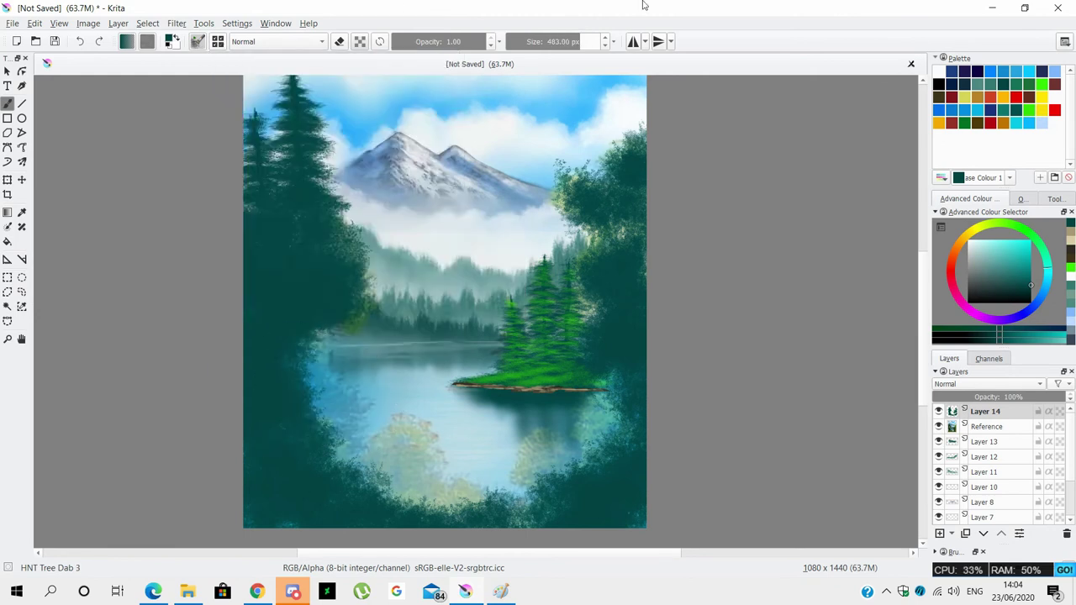
pyautogui.click(198, 41)
pyautogui.click(387, 206)
pyautogui.moveTo(311, 345); pyautogui.dragTo(395, 504)
pyautogui.moveTo(353, 420)
pyautogui.mouseDown()
pyautogui.moveTo(454, 504)
pyautogui.moveTo(546, 487)
pyautogui.moveTo(446, 496)
pyautogui.moveTo(387, 467)
pyautogui.mouseUp()
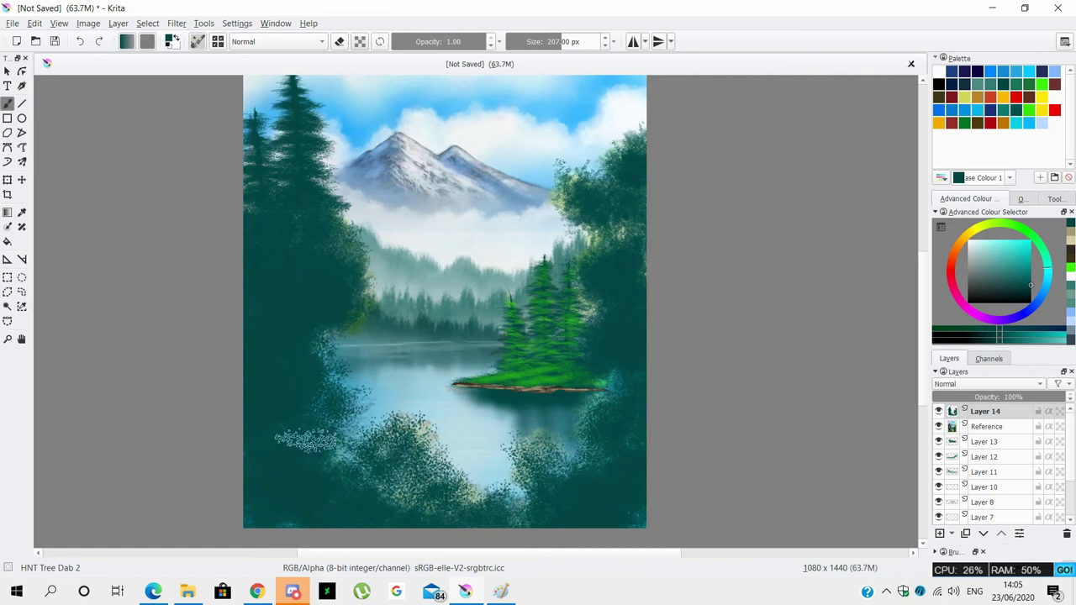
pyautogui.moveTo(378, 483); pyautogui.dragTo(505, 513)
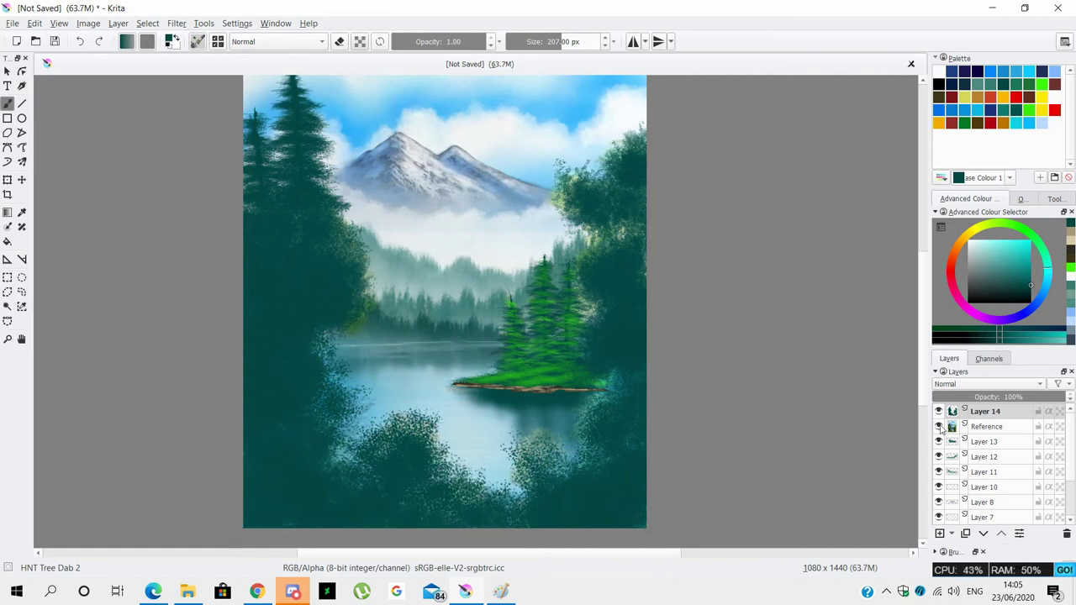
# Hide the Reference overlay layer.
pyautogui.click(939, 427)
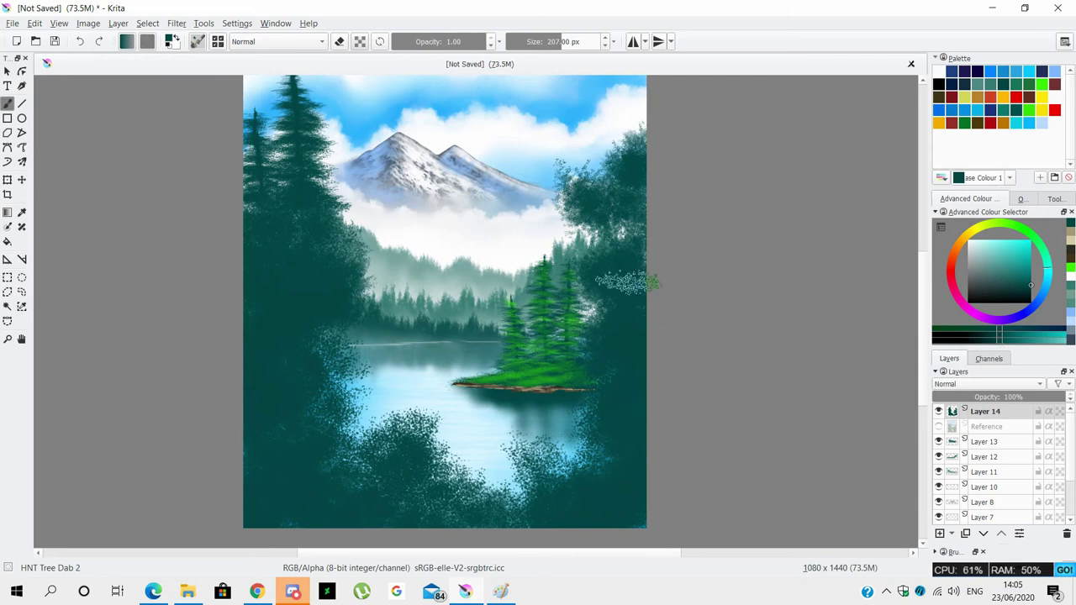
pyautogui.scroll(2, 922, 336)
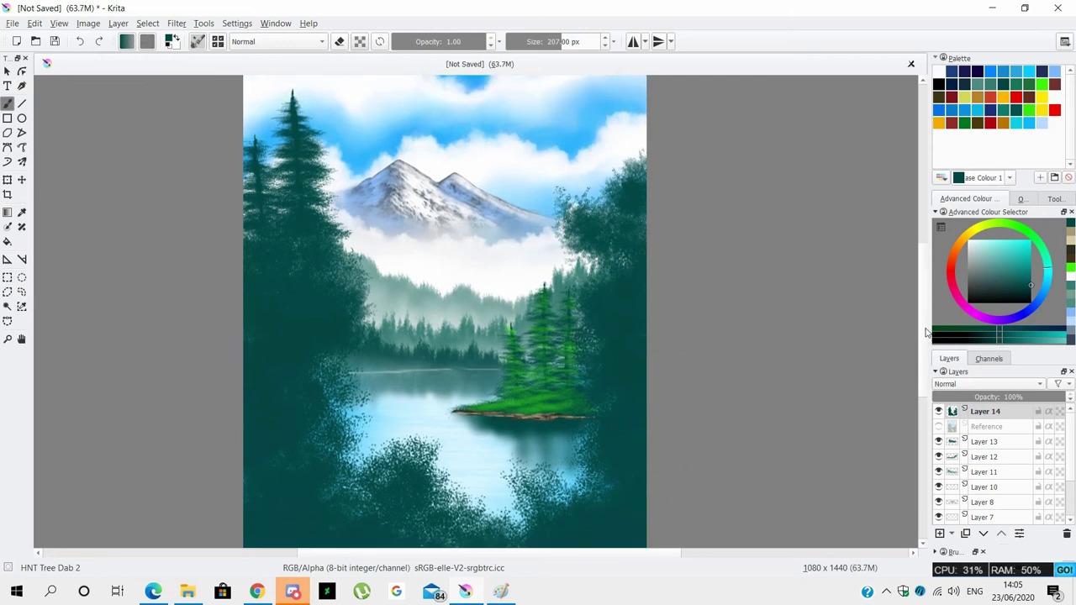
pyautogui.scroll(4, 925, 333)
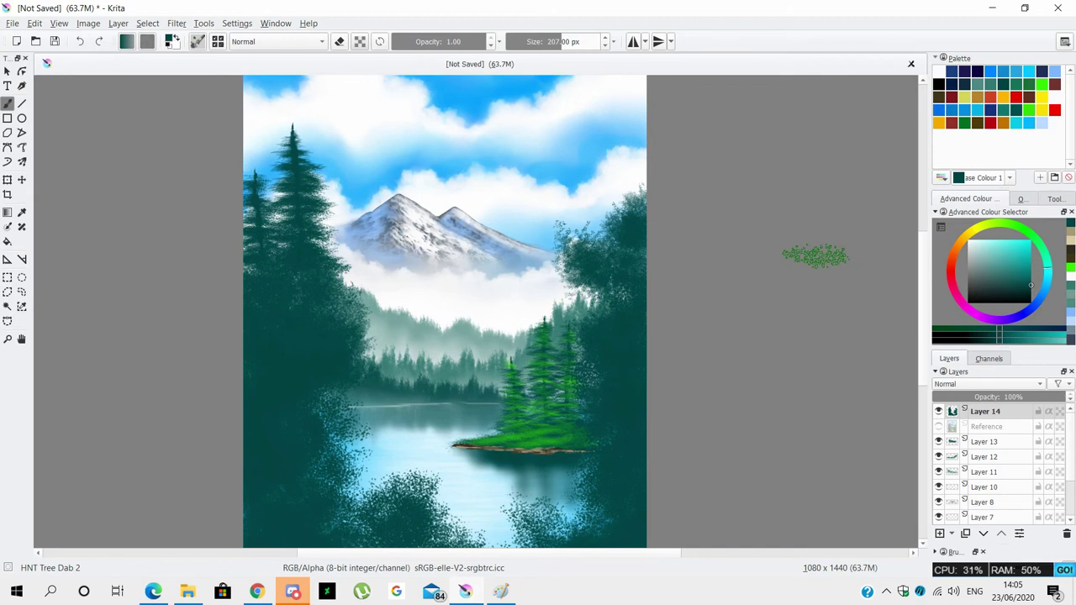
# Search for 'twig' and paint pale twig branches along the left trees with TwigCreator.
pyautogui.click(197, 41)
pyautogui.click(426, 245)
pyautogui.click(303, 65)
pyautogui.click(252, 80)
pyautogui.click(278, 331)
pyautogui.write('twig')
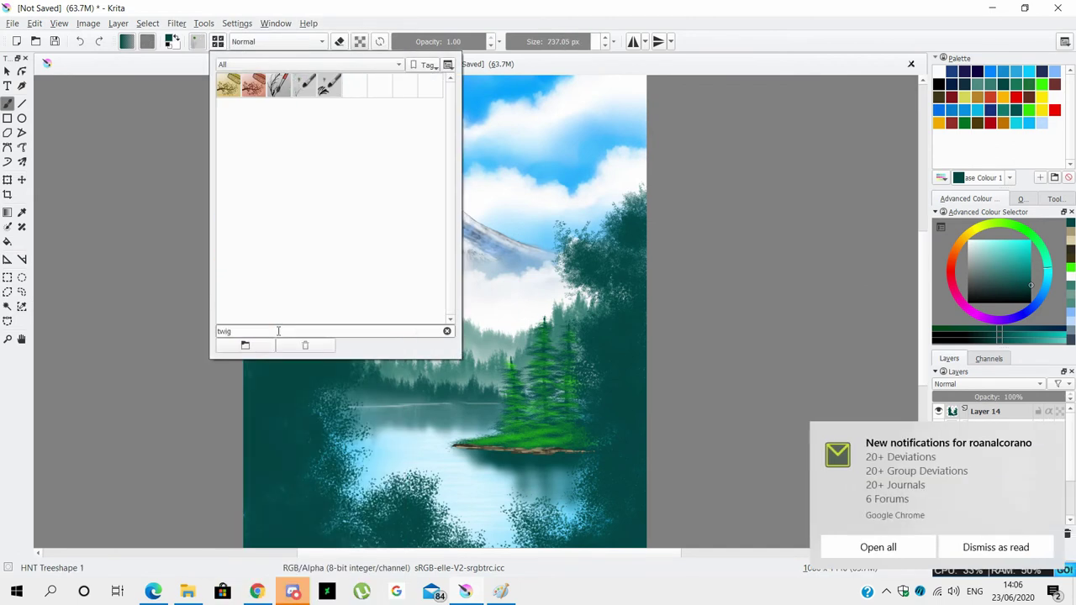
pyautogui.click(278, 84)
pyautogui.moveTo(277, 290)
pyautogui.mouseDown()
pyautogui.moveTo(290, 353)
pyautogui.moveTo(269, 438)
pyautogui.moveTo(303, 504)
pyautogui.mouseUp()
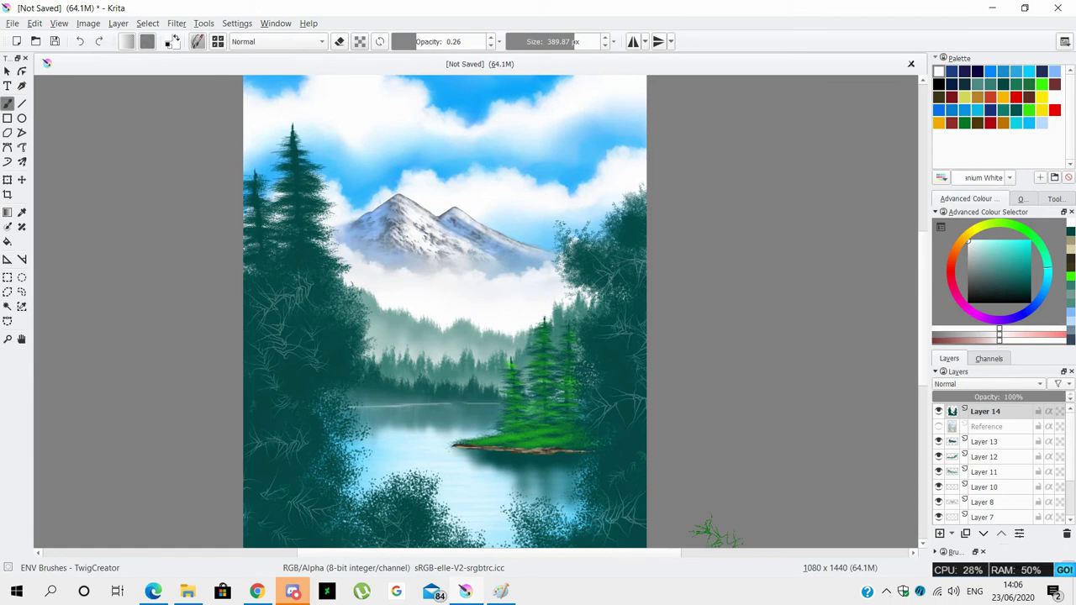
# Dab bright green foliage on the upper right trees with HNT Tree Dab 2.
pyautogui.click(1043, 84)
pyautogui.click(197, 41)
pyautogui.click(311, 64)
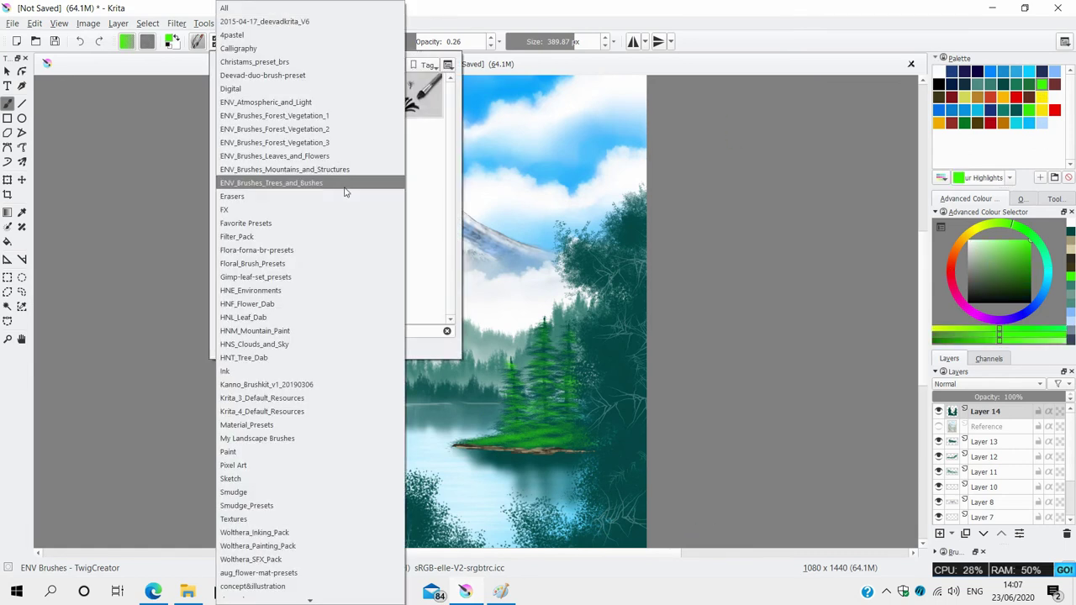
pyautogui.click(244, 357)
pyautogui.click(426, 206)
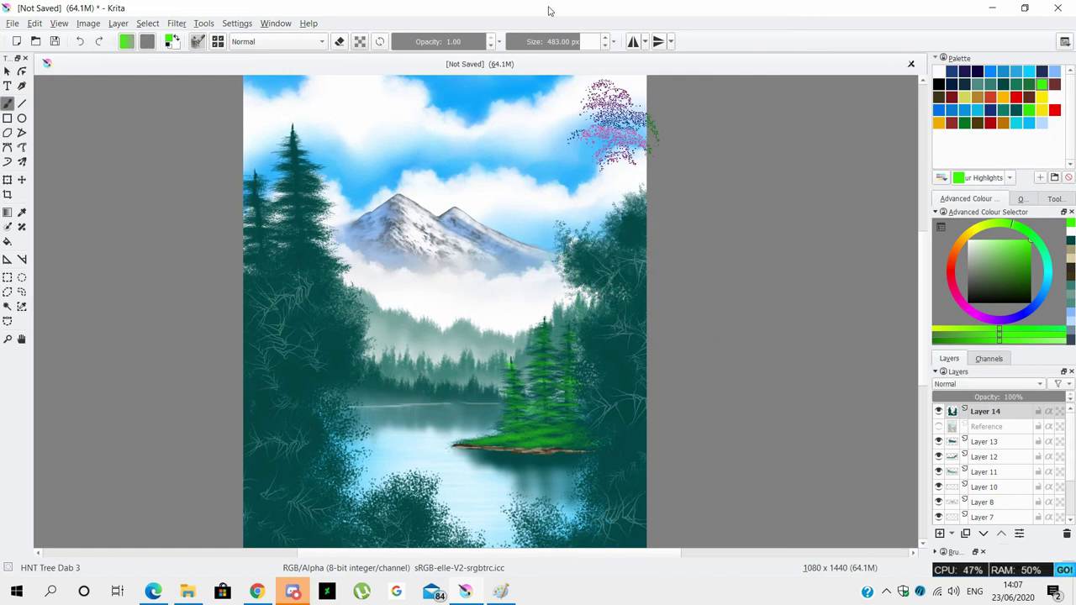
pyautogui.click(217, 41)
pyautogui.click(387, 206)
pyautogui.moveTo(639, 211)
pyautogui.mouseDown()
pyautogui.moveTo(631, 252)
pyautogui.moveTo(580, 285)
pyautogui.moveTo(551, 254)
pyautogui.mouseUp()
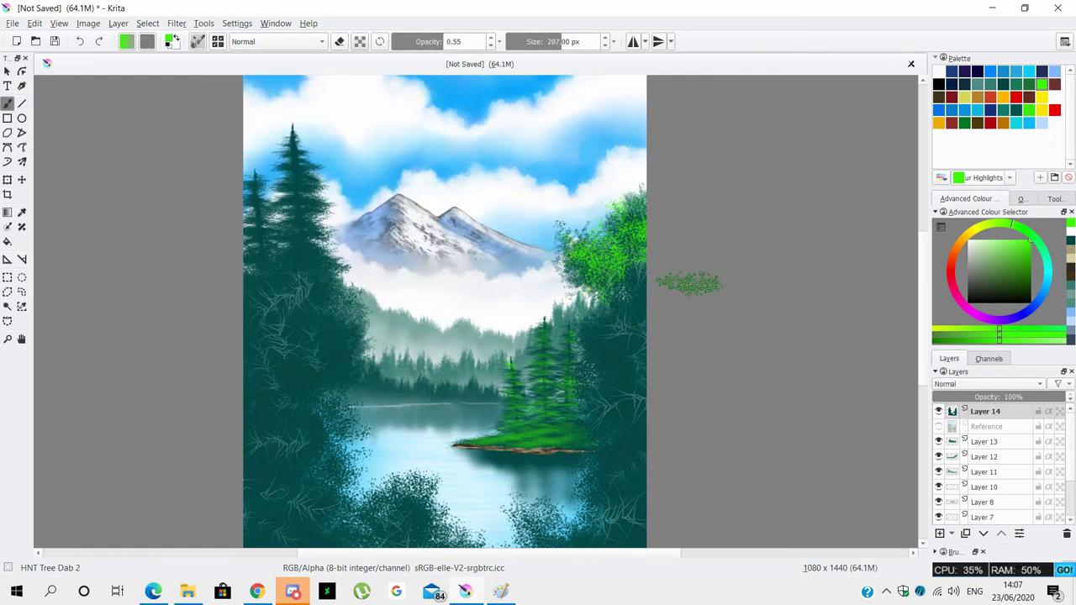
# Undo the 0.43-opacity green dabs on the lower right trees and pick dark teal.
pyautogui.press('i')
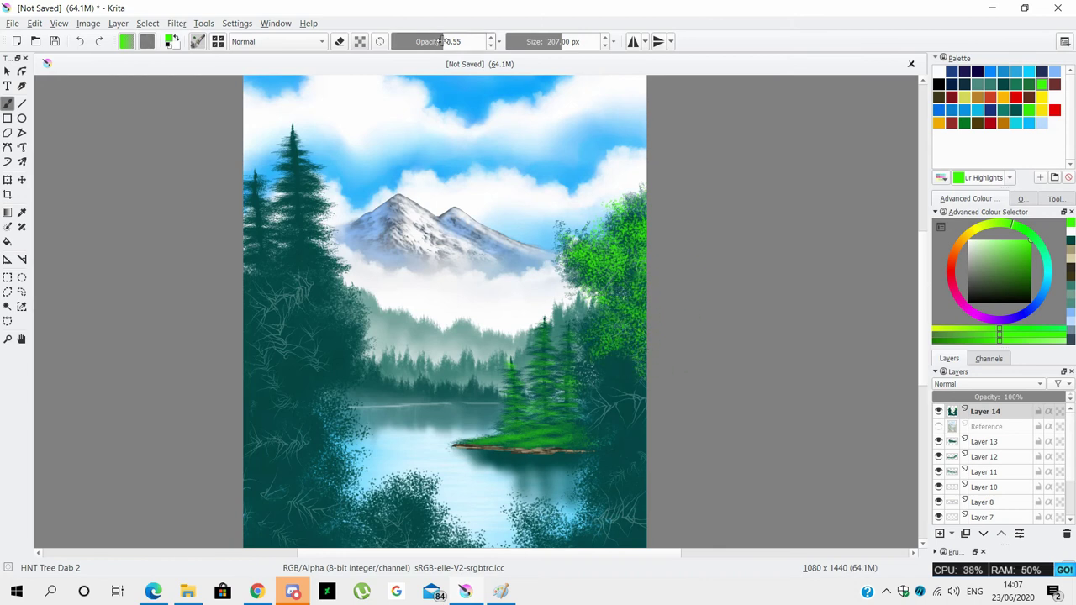
pyautogui.moveTo(614, 336)
pyautogui.mouseDown()
pyautogui.moveTo(636, 384)
pyautogui.moveTo(632, 439)
pyautogui.mouseUp()
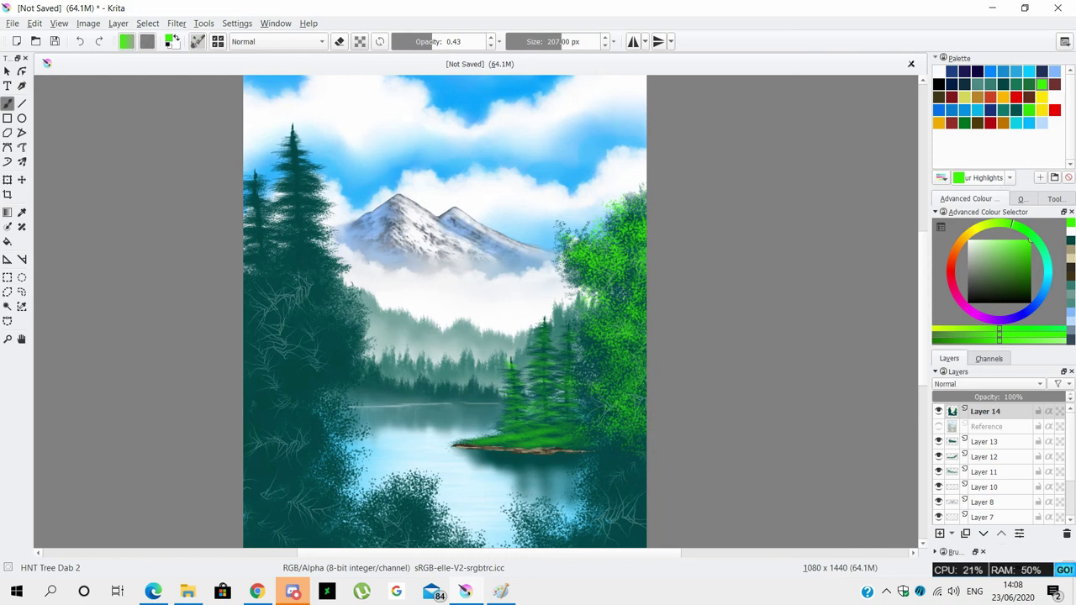
pyautogui.hotkey('ctrl', 'z')
pyautogui.keyDown('ctrl'); pyautogui.click(596, 506); pyautogui.keyUp('ctrl')
# Add dark teal dabs low over the water, then search brush presets for 'bark'.
pyautogui.moveTo(588, 505); pyautogui.dragTo(555, 525)
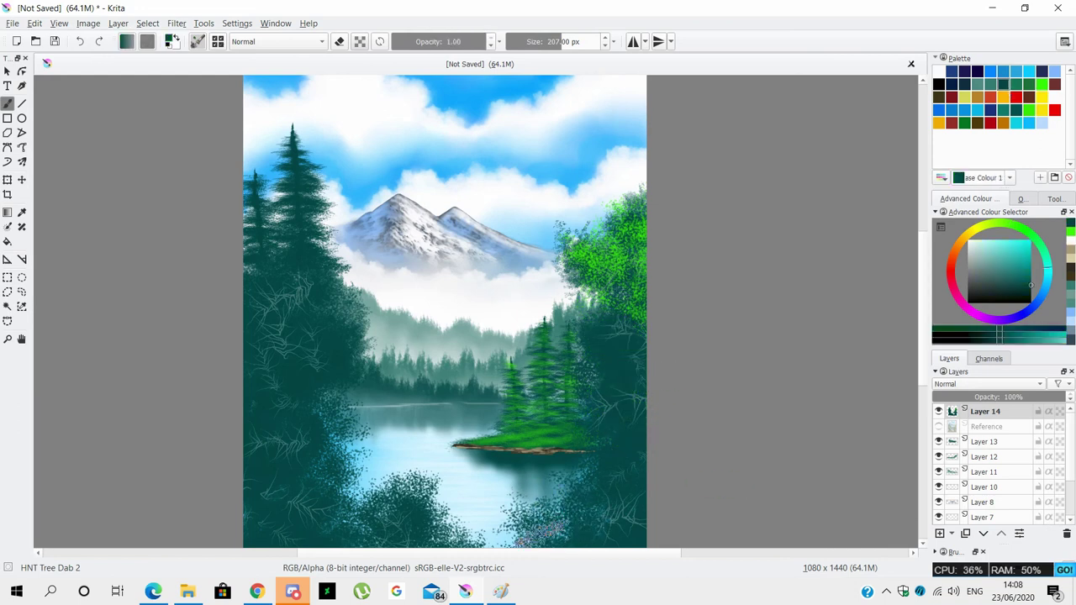
pyautogui.scroll(-2, 555, 504)
pyautogui.click(218, 41)
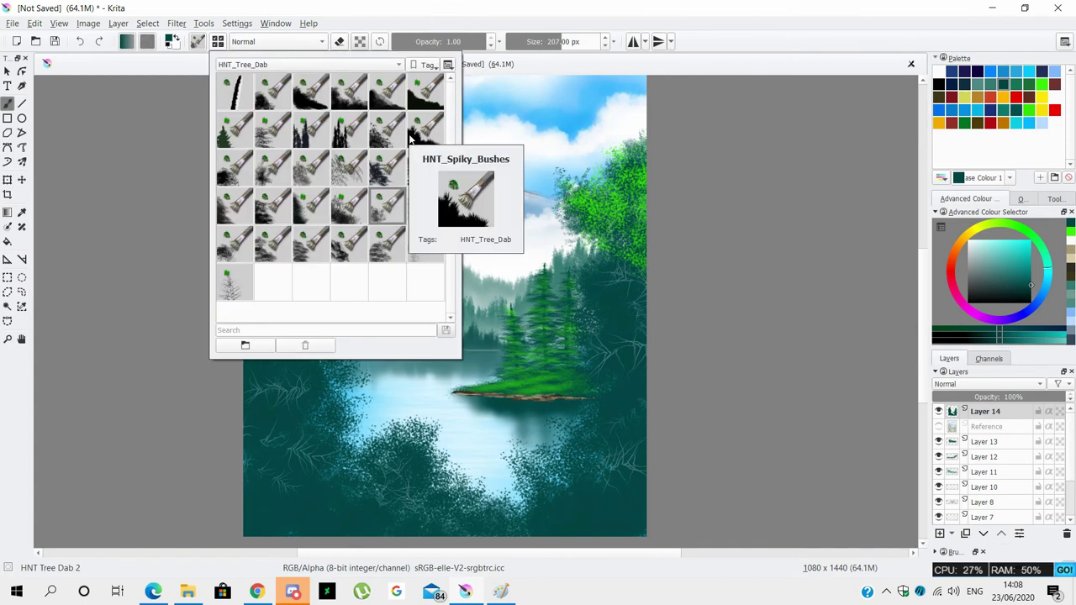
pyautogui.write('bark')
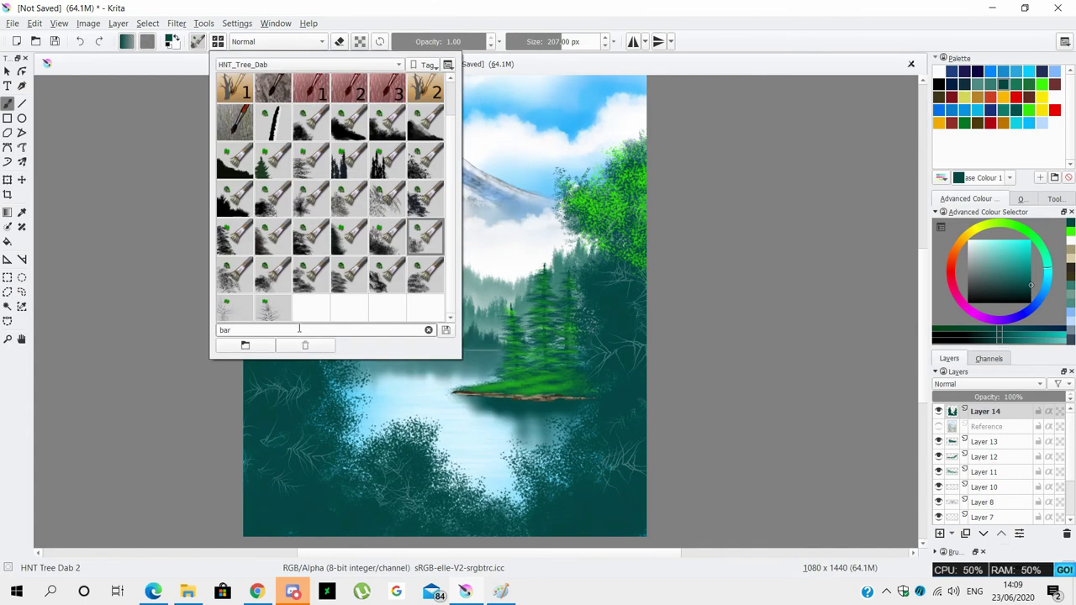
pyautogui.click(271, 6)
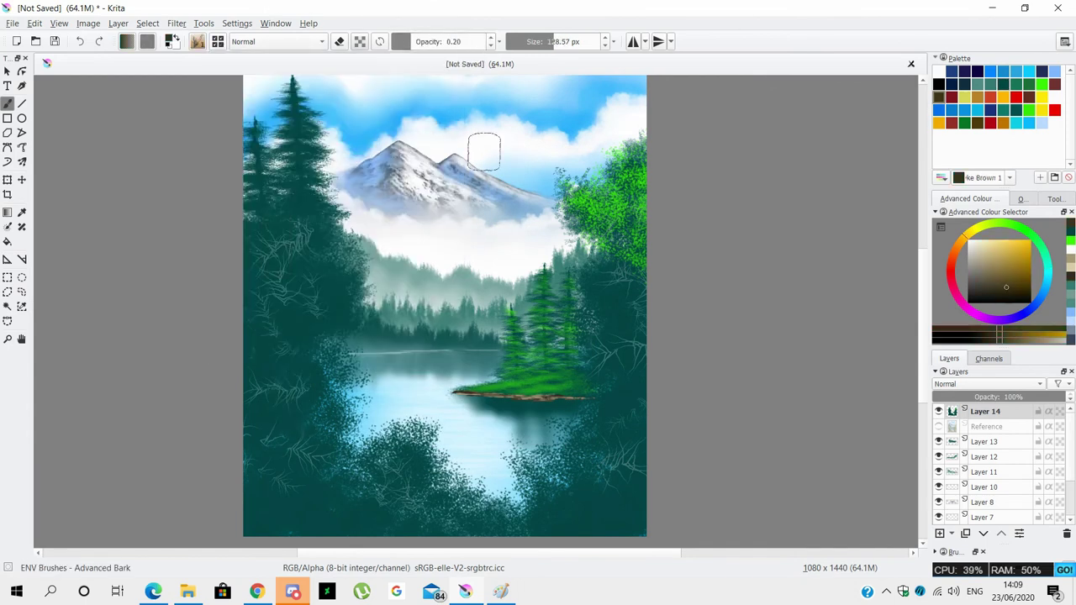
pyautogui.click(197, 41)
pyautogui.click(233, 87)
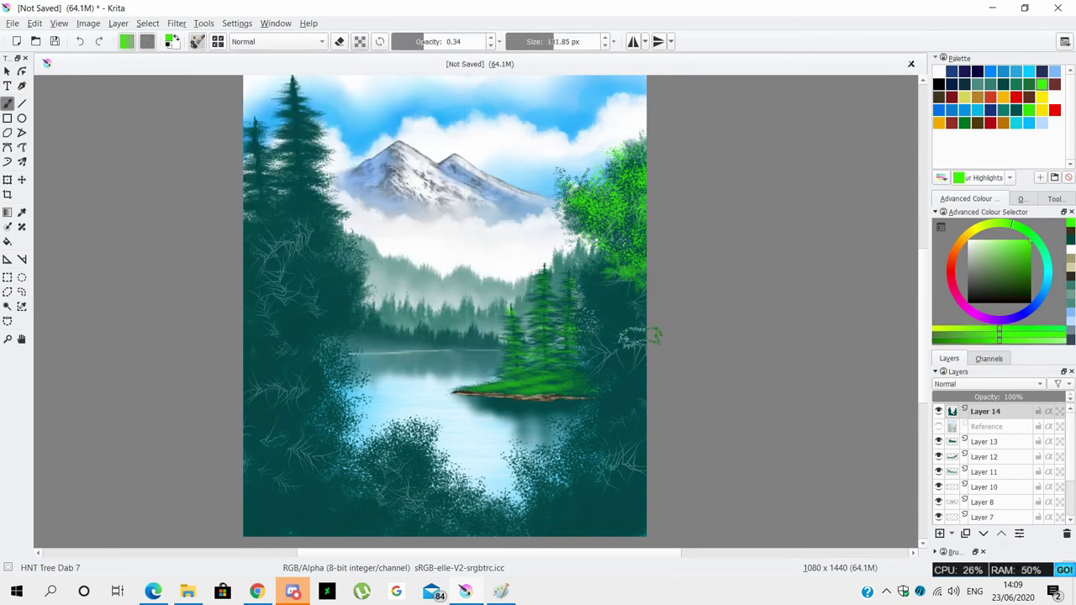
# Repaint the right-hand trees with bright green HNT Tree Dab 3 dabs at 0.32 opacity.
pyautogui.click(198, 41)
pyautogui.click(320, 221)
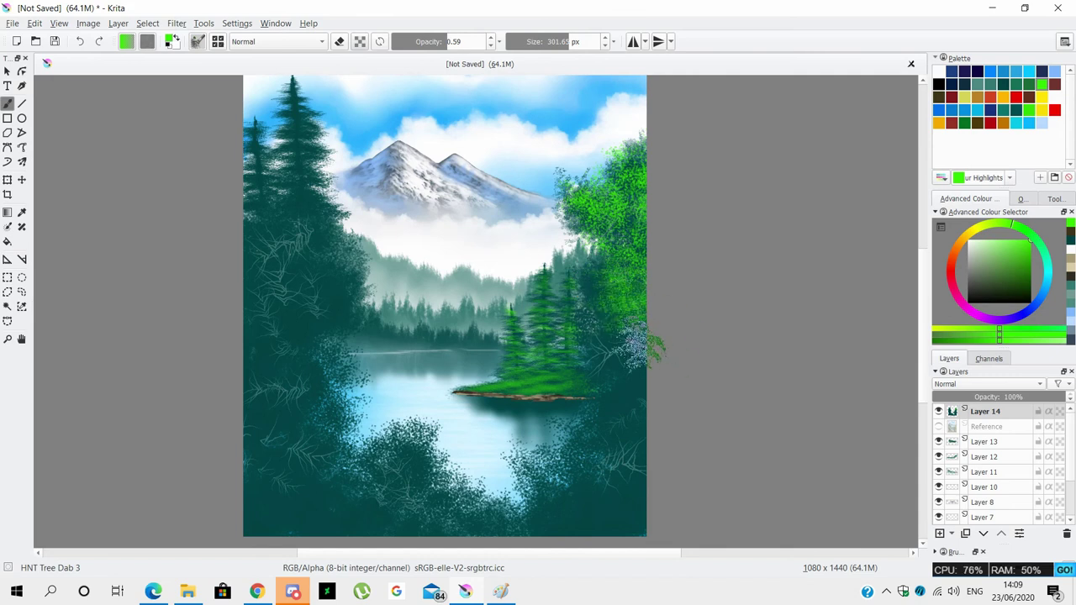
pyautogui.moveTo(588, 278); pyautogui.dragTo(622, 353)
pyautogui.press('i')
pyautogui.moveTo(572, 286); pyautogui.dragTo(630, 378)
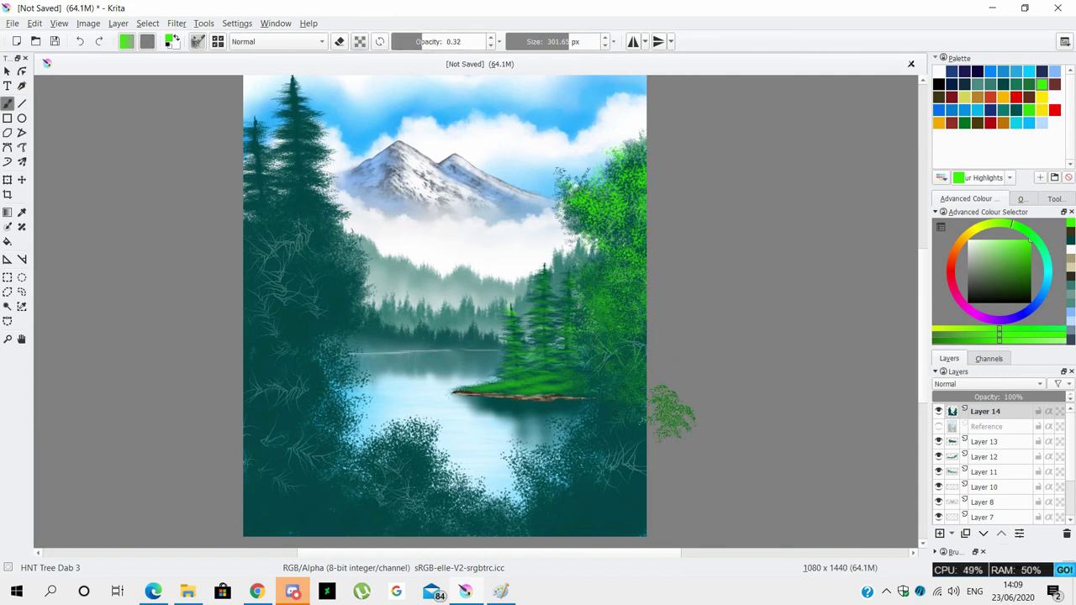
# Paint yellow-green foliage on the lower-right trees with HNT Tree Dab 2, glazing at 0.34 opacity.
pyautogui.click(198, 41)
pyautogui.click(286, 221)
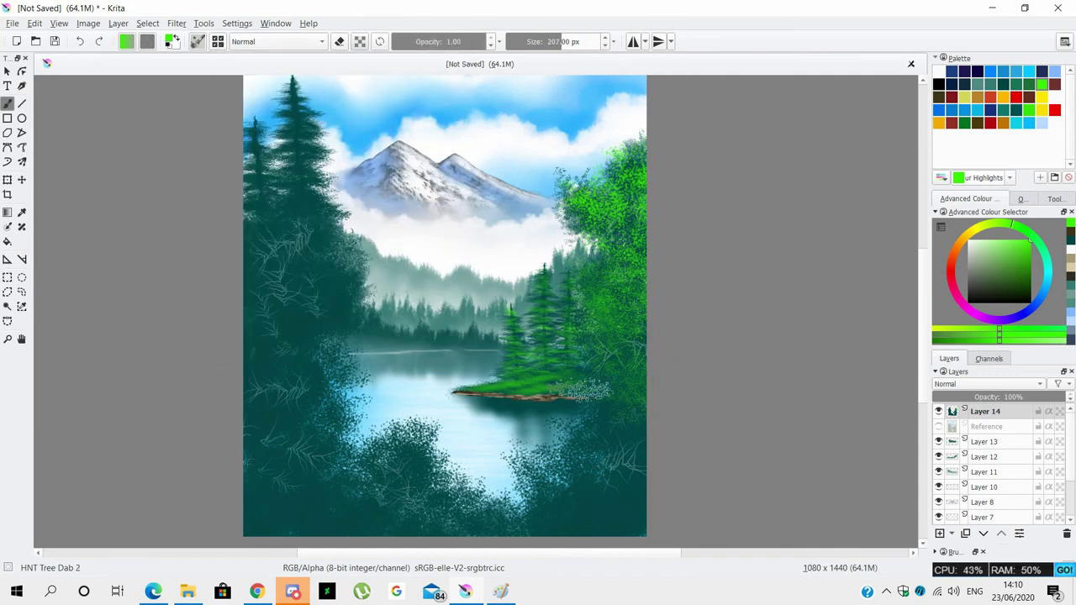
pyautogui.click(1042, 97)
pyautogui.click(1044, 84)
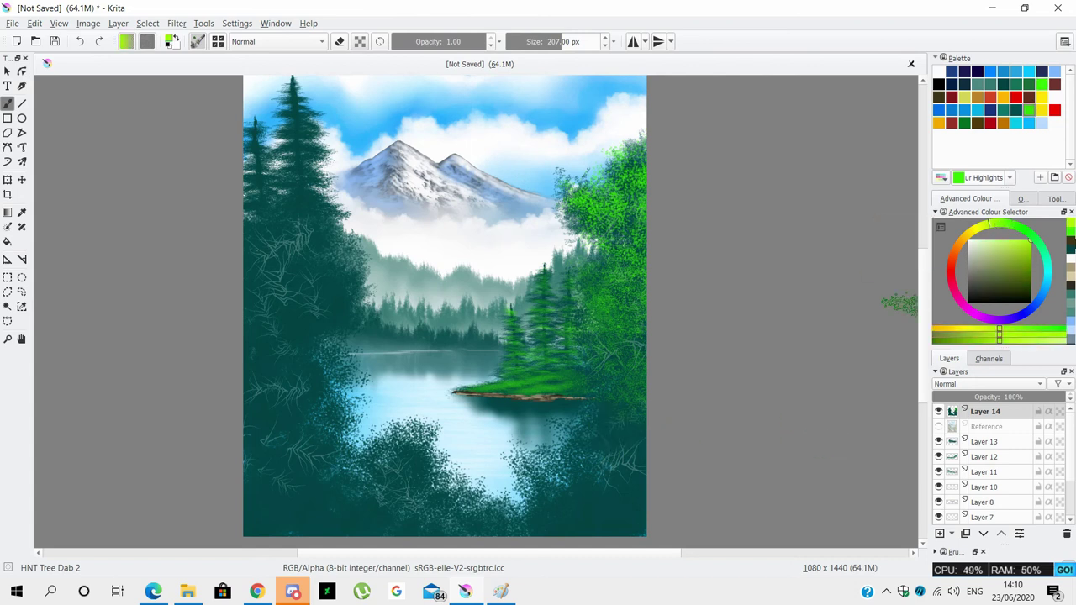
pyautogui.click(978, 236)
pyautogui.moveTo(589, 396)
pyautogui.mouseDown()
pyautogui.moveTo(639, 437)
pyautogui.moveTo(644, 462)
pyautogui.mouseUp()
pyautogui.moveTo(572, 429); pyautogui.dragTo(643, 466)
pyautogui.press('i')
pyautogui.press('i')
pyautogui.press('i')
pyautogui.moveTo(572, 420); pyautogui.dragTo(639, 470)
# Dab pale and Indian Yellow orange foliage onto the lower-right bushes at higher opacity.
pyautogui.moveTo(588, 404)
pyautogui.mouseDown()
pyautogui.moveTo(639, 496)
pyautogui.moveTo(639, 358)
pyautogui.mouseUp()
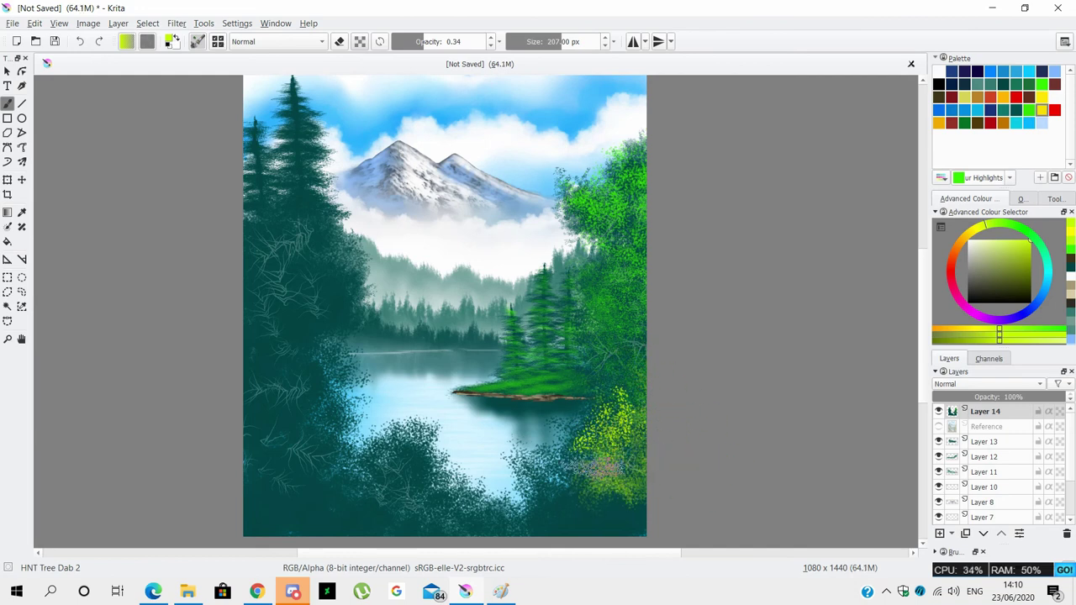
pyautogui.click(939, 123)
pyautogui.moveTo(580, 458); pyautogui.dragTo(547, 484)
pyautogui.press('o')
pyautogui.press('o')
pyautogui.press('o')
pyautogui.moveTo(572, 445); pyautogui.dragTo(517, 478)
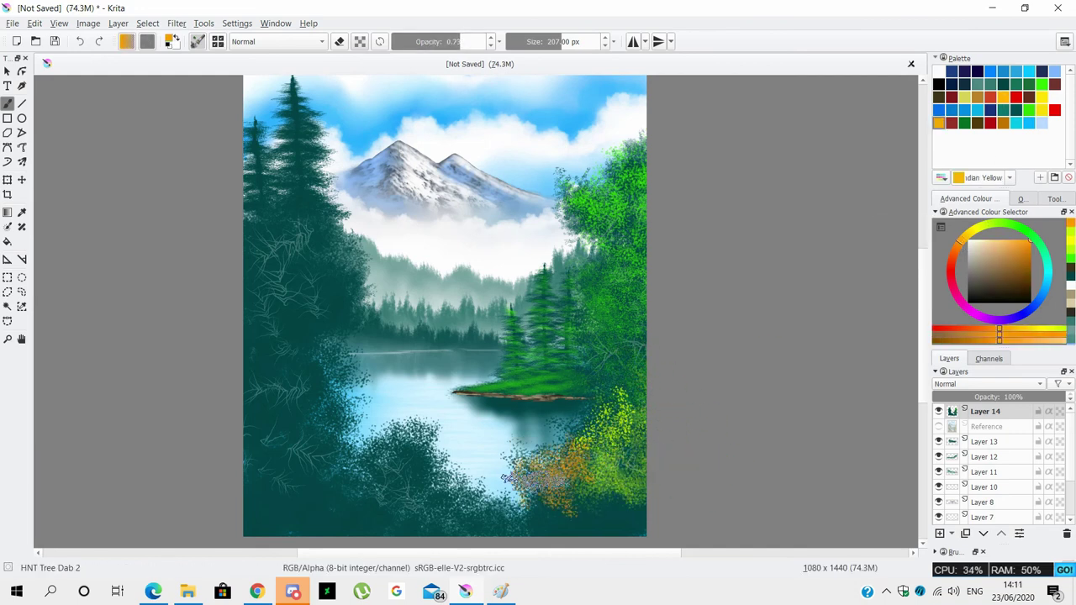
# Paint bright and light green over the dark left trees with HNT Tree Dab 6, lowering opacity to 0.28.
pyautogui.click(198, 41)
pyautogui.click(332, 187)
pyautogui.moveTo(327, 168)
pyautogui.mouseDown()
pyautogui.moveTo(244, 235)
pyautogui.moveTo(353, 303)
pyautogui.mouseUp()
pyautogui.press('i')
pyautogui.moveTo(252, 210)
pyautogui.mouseDown()
pyautogui.moveTo(353, 328)
pyautogui.moveTo(360, 244)
pyautogui.moveTo(294, 278)
pyautogui.moveTo(278, 311)
pyautogui.moveTo(253, 290)
pyautogui.moveTo(319, 286)
pyautogui.mouseUp()
pyautogui.press('i')
pyautogui.press('i')
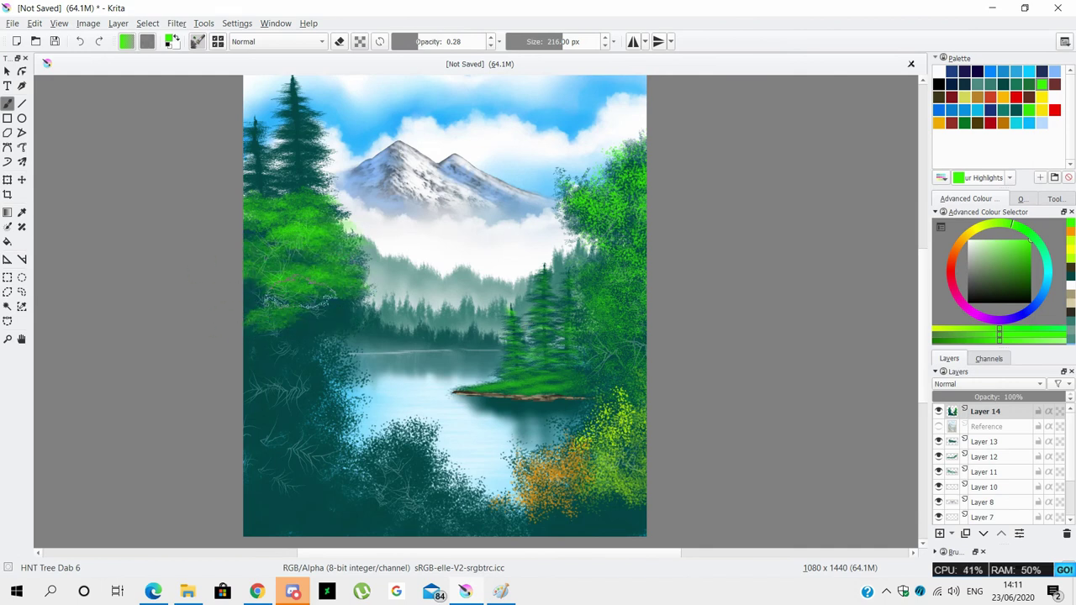
pyautogui.moveTo(253, 252); pyautogui.dragTo(336, 320)
pyautogui.moveTo(233, 291); pyautogui.dragTo(336, 328)
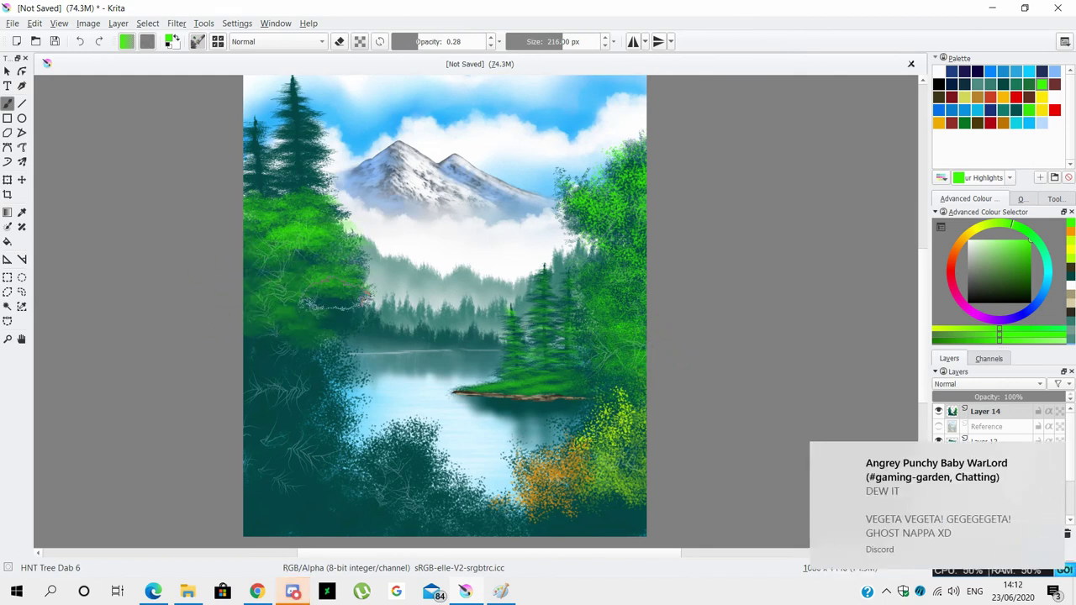
# Lighten the lower-left trees with Tree Dab 5, then add yellow foliage with Tree Dab 3.
pyautogui.press('F6')
pyautogui.click(351, 209)
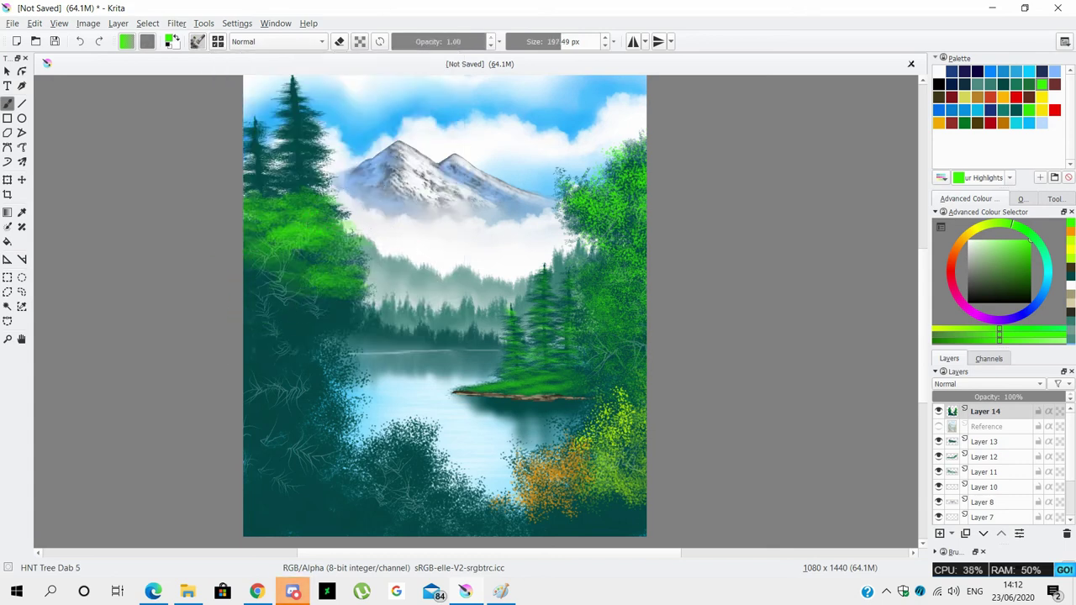
pyautogui.moveTo(315, 298); pyautogui.dragTo(332, 324)
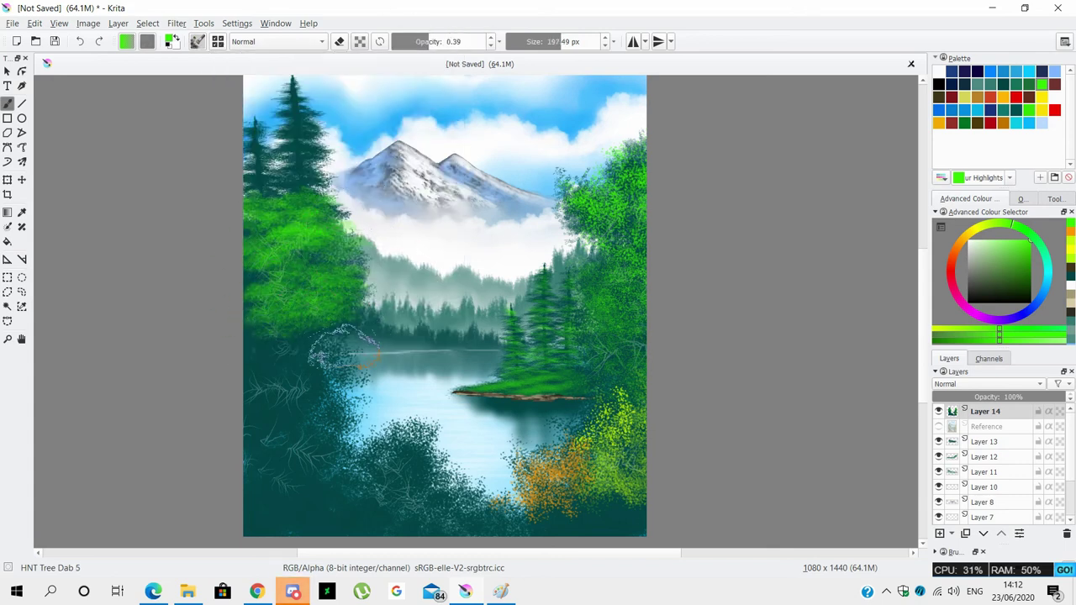
pyautogui.click(320, 209)
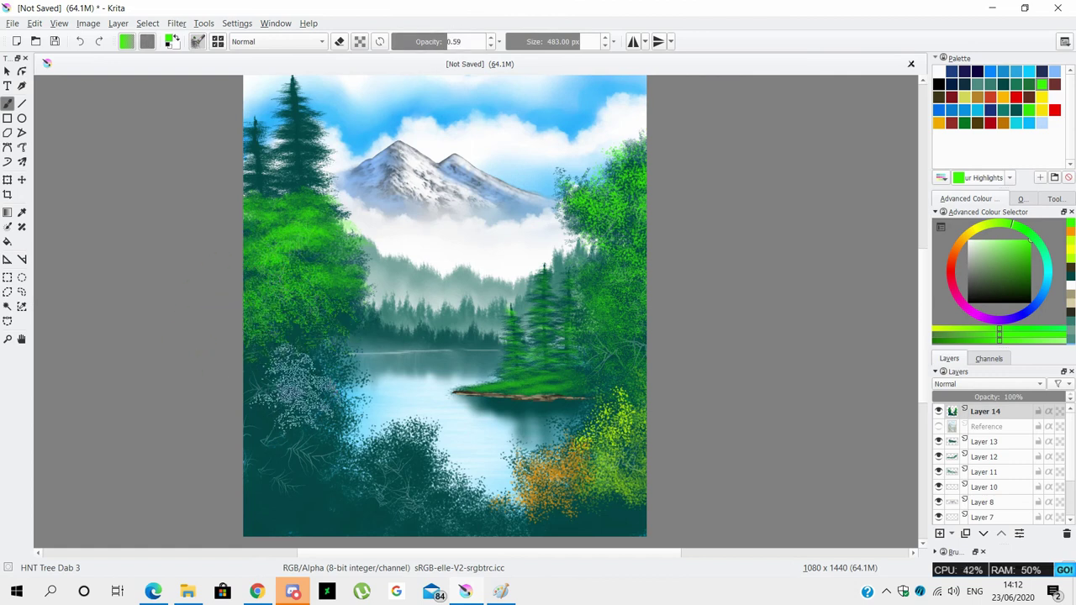
pyautogui.click(1042, 98)
pyautogui.moveTo(454, 42); pyautogui.dragTo(440, 41)
pyautogui.moveTo(303, 370)
pyautogui.mouseDown()
pyautogui.moveTo(253, 470)
pyautogui.moveTo(281, 374)
pyautogui.mouseUp()
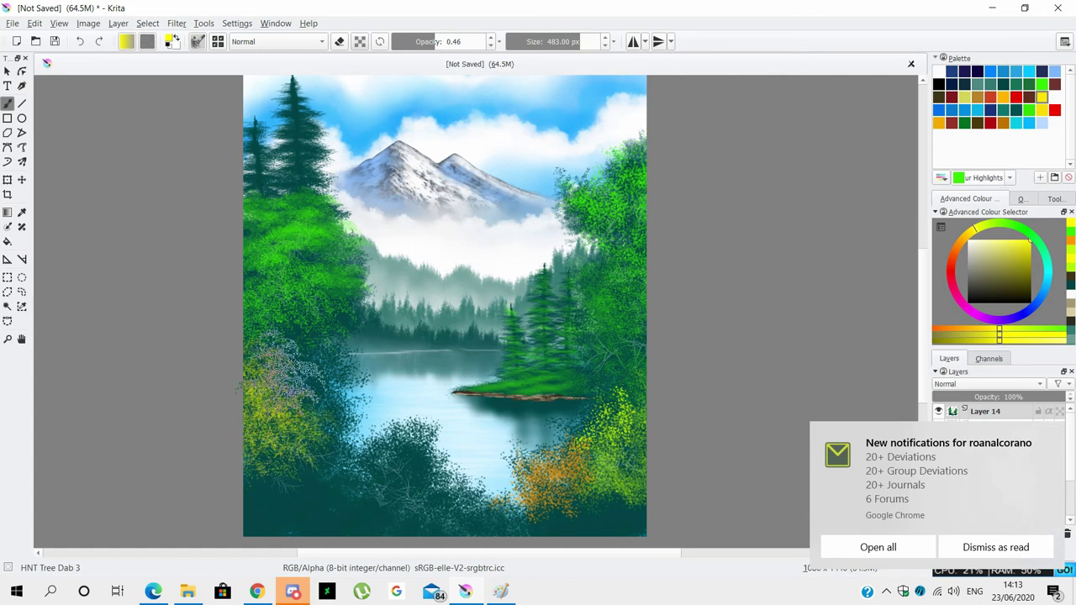
# Paint Indian Yellow orange and yellow-green foliage on the lower bushes with a ~310 px brush.
pyautogui.click(1003, 98)
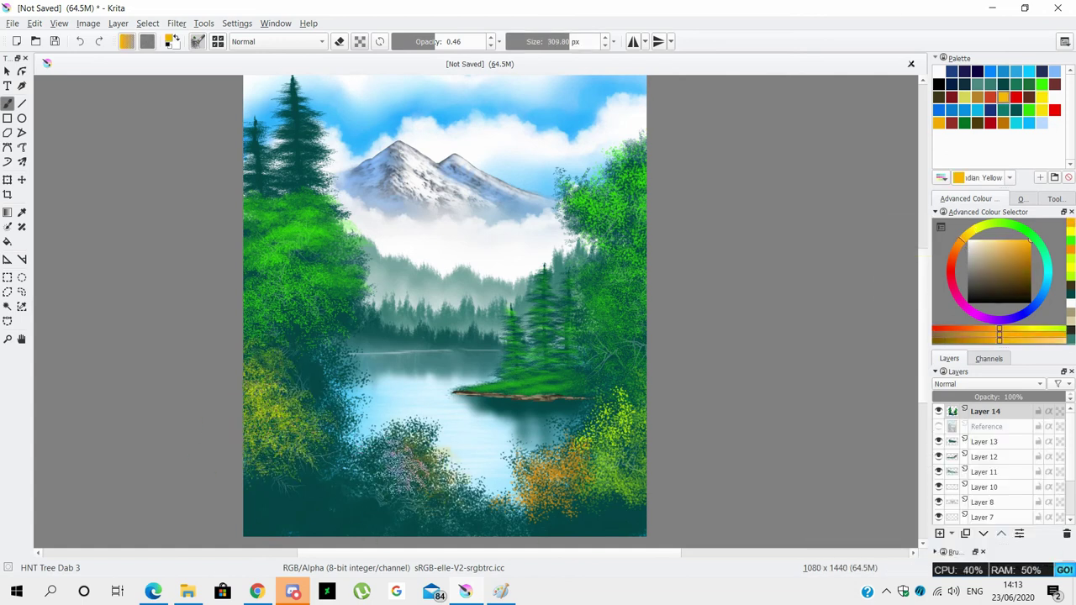
pyautogui.moveTo(404, 479); pyautogui.dragTo(412, 445)
pyautogui.moveTo(311, 446); pyautogui.dragTo(320, 353)
pyautogui.click(968, 238)
pyautogui.moveTo(236, 505)
pyautogui.mouseDown()
pyautogui.moveTo(269, 488)
pyautogui.moveTo(378, 471)
pyautogui.moveTo(311, 513)
pyautogui.mouseUp()
pyautogui.press('o')
# Dab yellow-green and bright green along the bottom foreground using HNT Tree Dab 2.
pyautogui.press('F6')
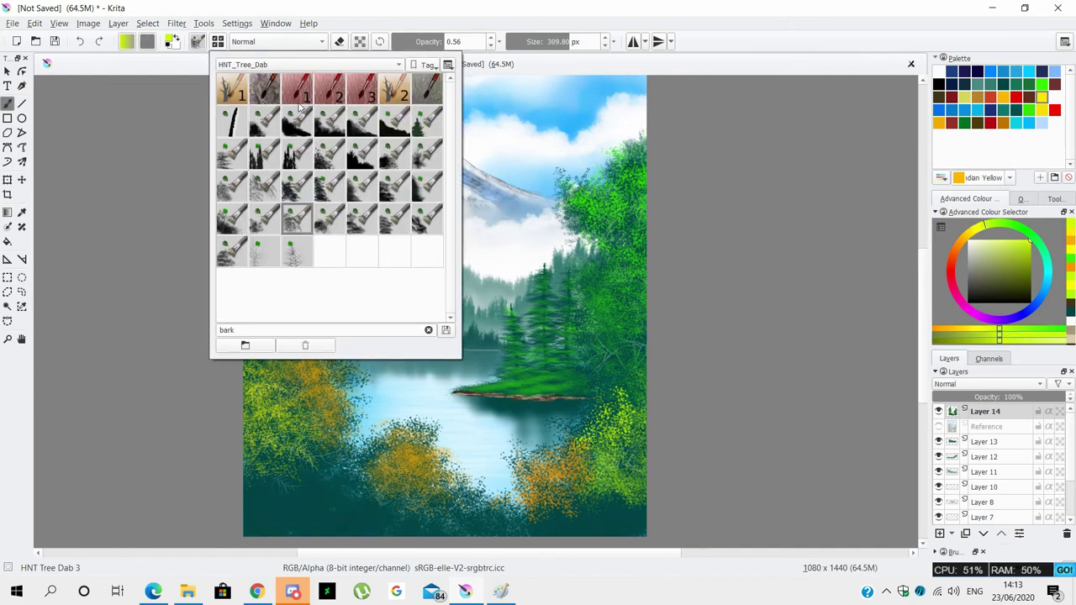
pyautogui.click(297, 219)
pyautogui.press('F6')
pyautogui.click(273, 225)
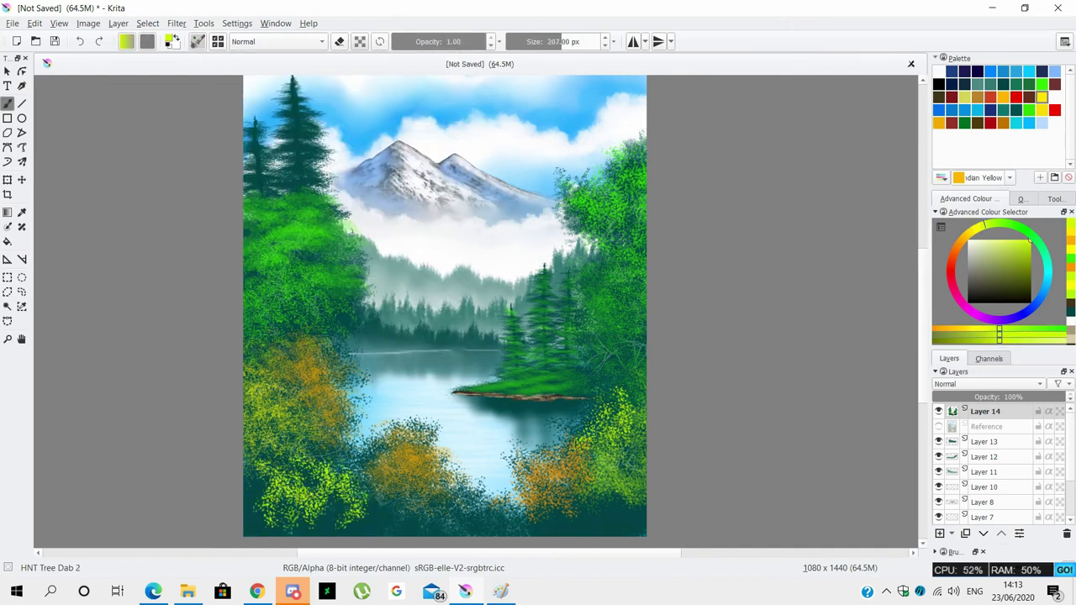
pyautogui.moveTo(281, 492); pyautogui.dragTo(362, 538)
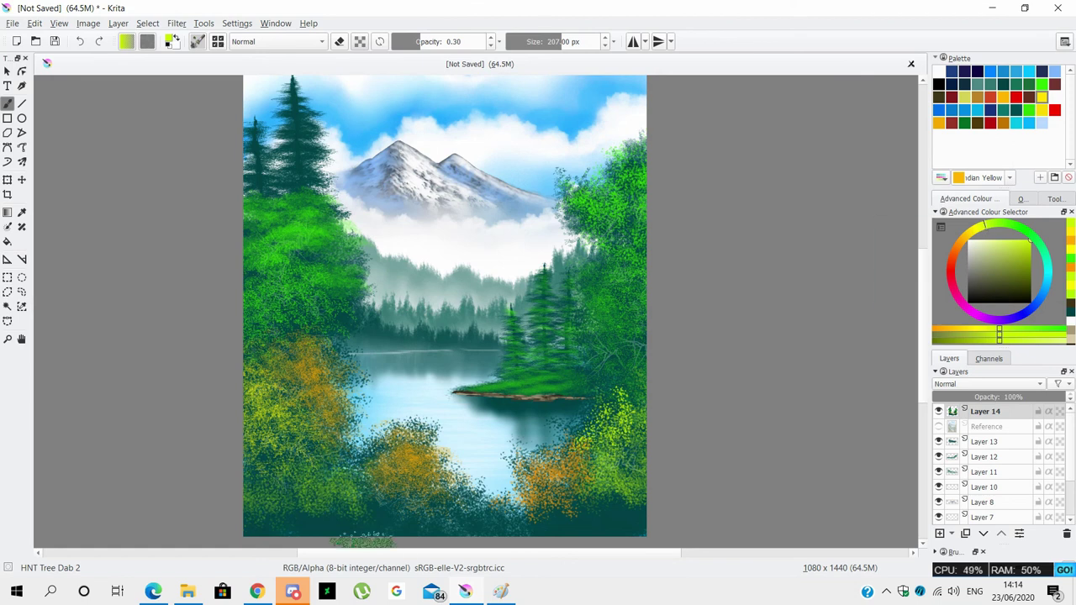
pyautogui.moveTo(319, 504); pyautogui.dragTo(471, 526)
pyautogui.moveTo(403, 521); pyautogui.dragTo(277, 527)
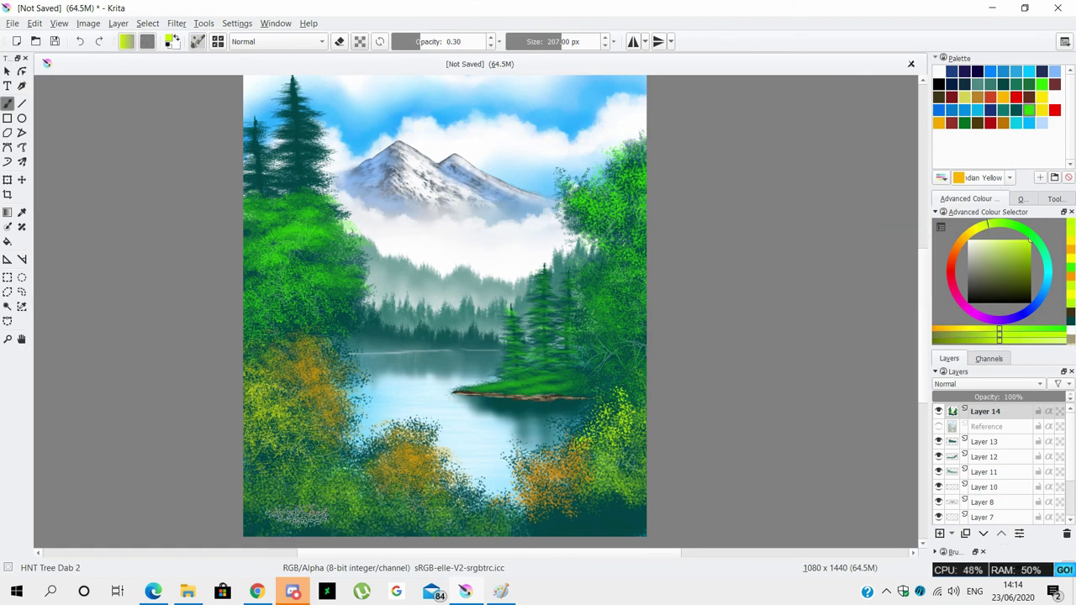
pyautogui.click(1043, 84)
pyautogui.moveTo(547, 517); pyautogui.dragTo(639, 504)
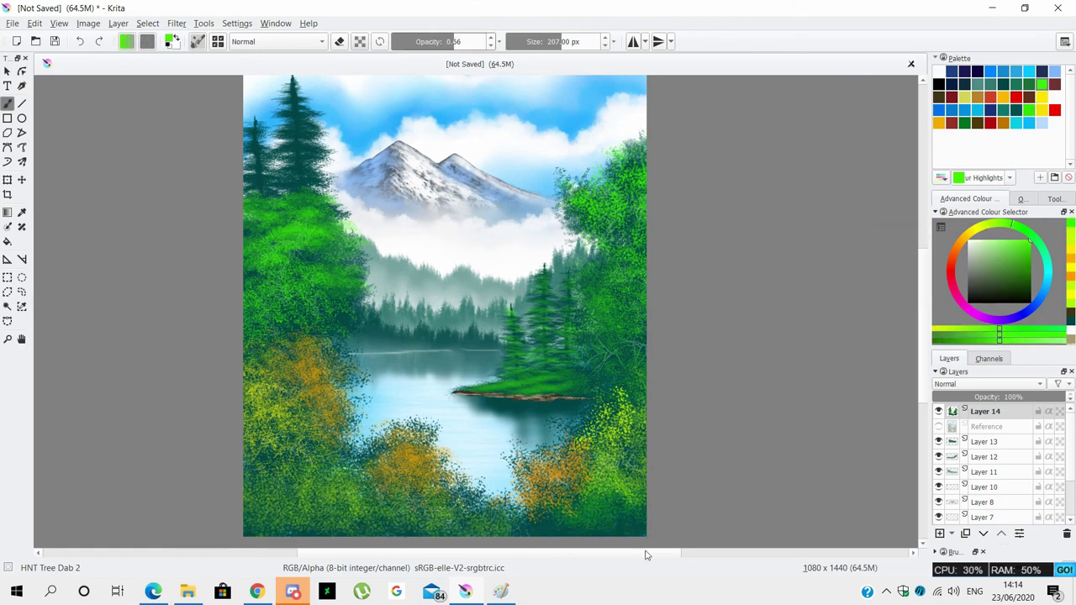
pyautogui.keyDown('ctrl'); pyautogui.click(298, 257); pyautogui.keyUp('ctrl')
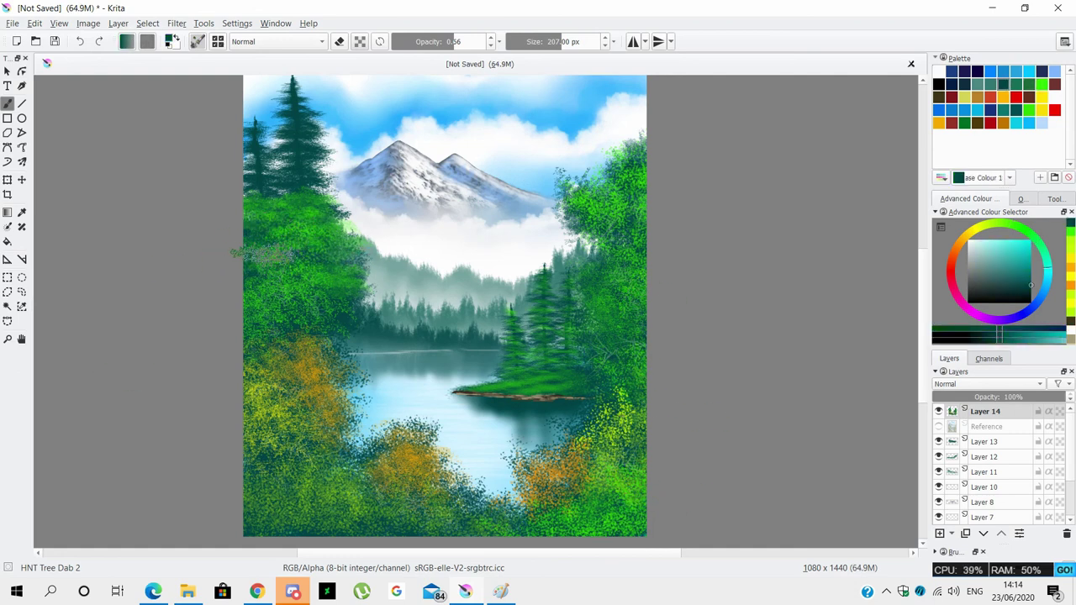
# Deepen the bottom-right foliage, then paint yellow-green grass along the bottom with HNT Tree Dab 6.
pyautogui.moveTo(580, 486); pyautogui.dragTo(588, 517)
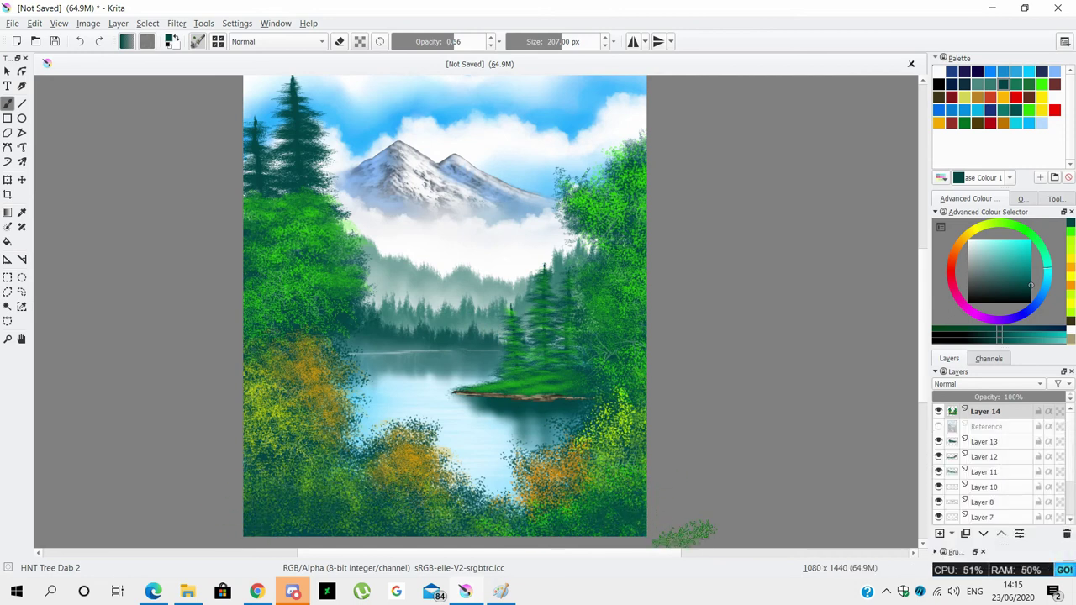
pyautogui.click(217, 40)
pyautogui.click(362, 219)
pyautogui.click(389, 228)
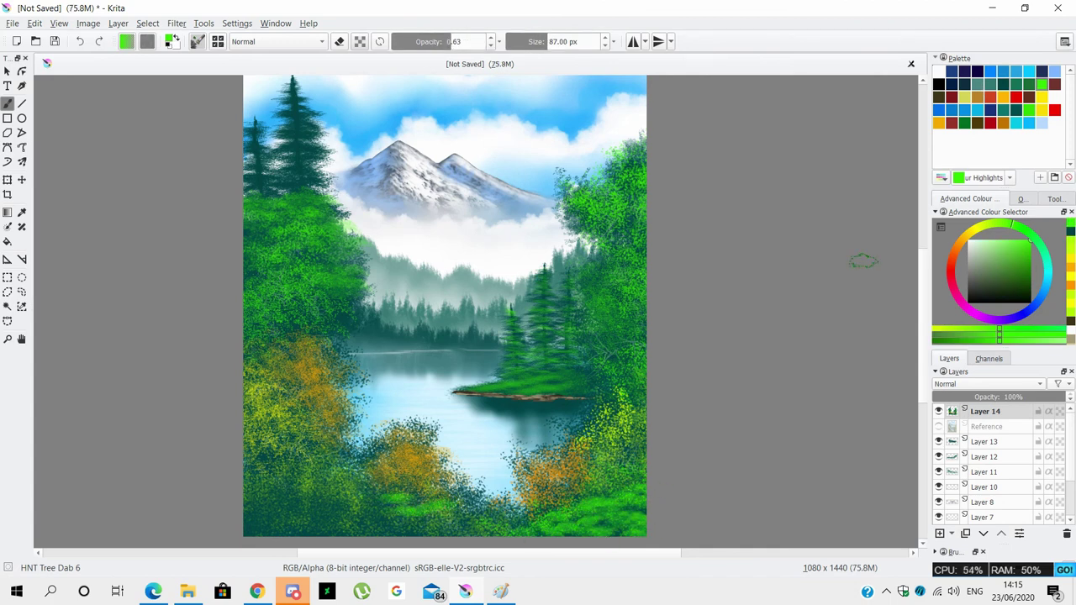
pyautogui.click(1043, 98)
pyautogui.moveTo(454, 505)
pyautogui.mouseDown()
pyautogui.moveTo(269, 515)
pyautogui.moveTo(454, 509)
pyautogui.mouseUp()
pyautogui.hotkey('ctrl', 'z')
pyautogui.hotkey('ctrl', 'z')
pyautogui.moveTo(302, 510); pyautogui.dragTo(261, 520)
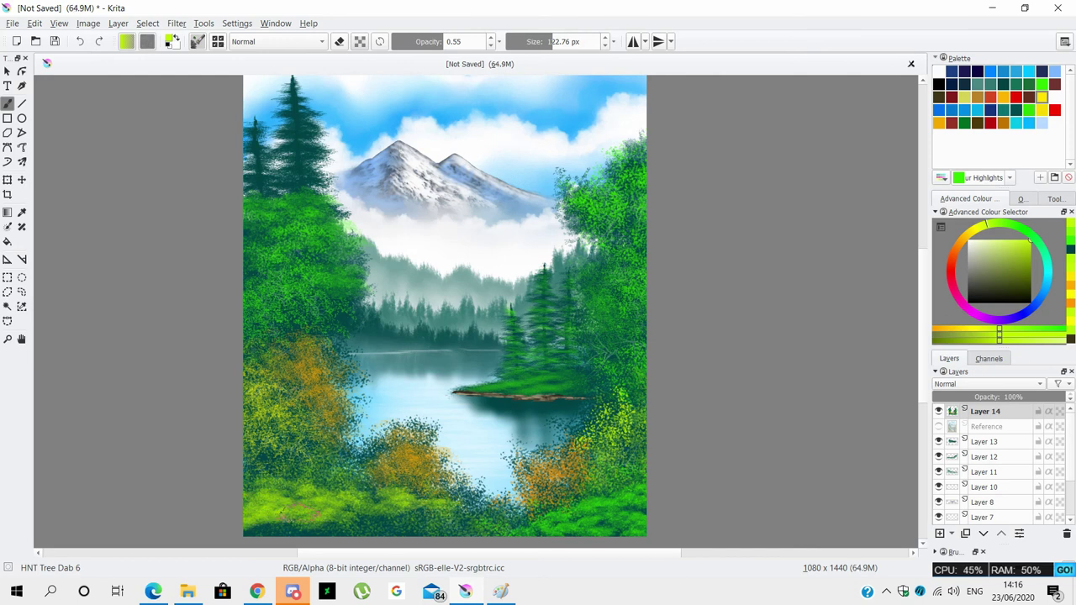
pyautogui.moveTo(383, 504)
pyautogui.mouseDown()
pyautogui.moveTo(278, 522)
pyautogui.moveTo(370, 522)
pyautogui.mouseUp()
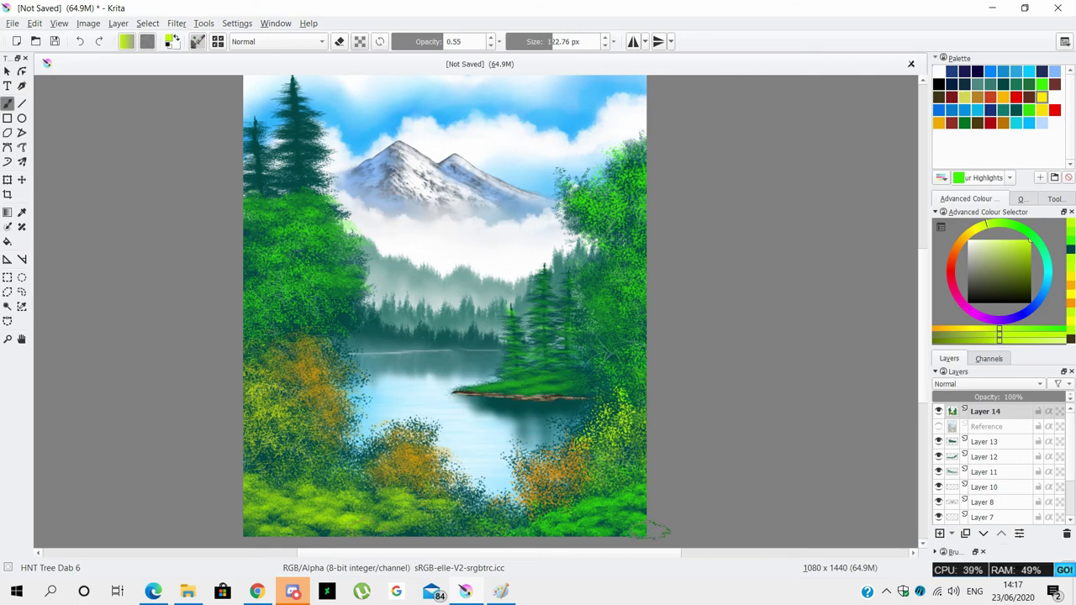
# Select the HNE Shoreline 3 brush from the HNE_Environments tag.
pyautogui.click(197, 41)
pyautogui.click(320, 65)
pyautogui.scroll(1, 341, 172)
pyautogui.click(341, 172)
pyautogui.click(376, 229)
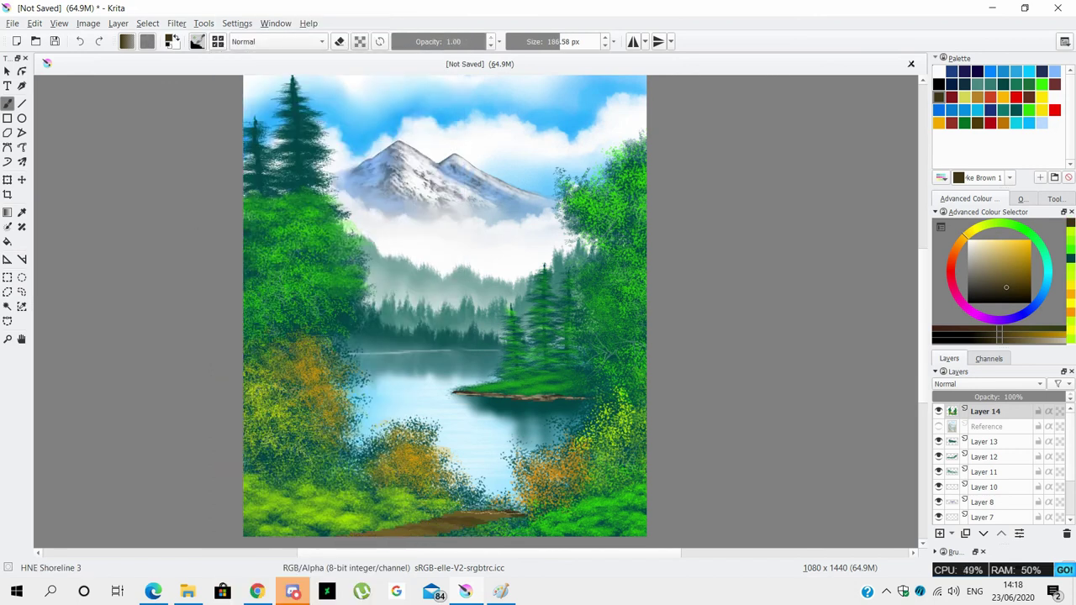
# Paint a light brown path along the bottom, then add beige stones with the Shoreline Stone Erosion brush at lower opacity.
pyautogui.click(978, 289)
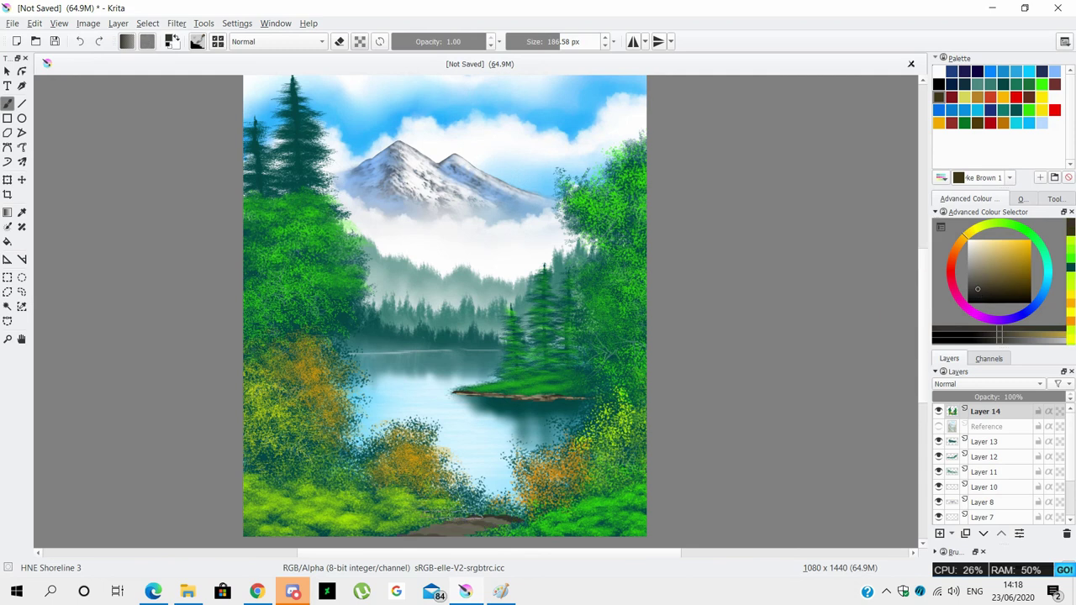
pyautogui.moveTo(443, 523); pyautogui.dragTo(344, 533)
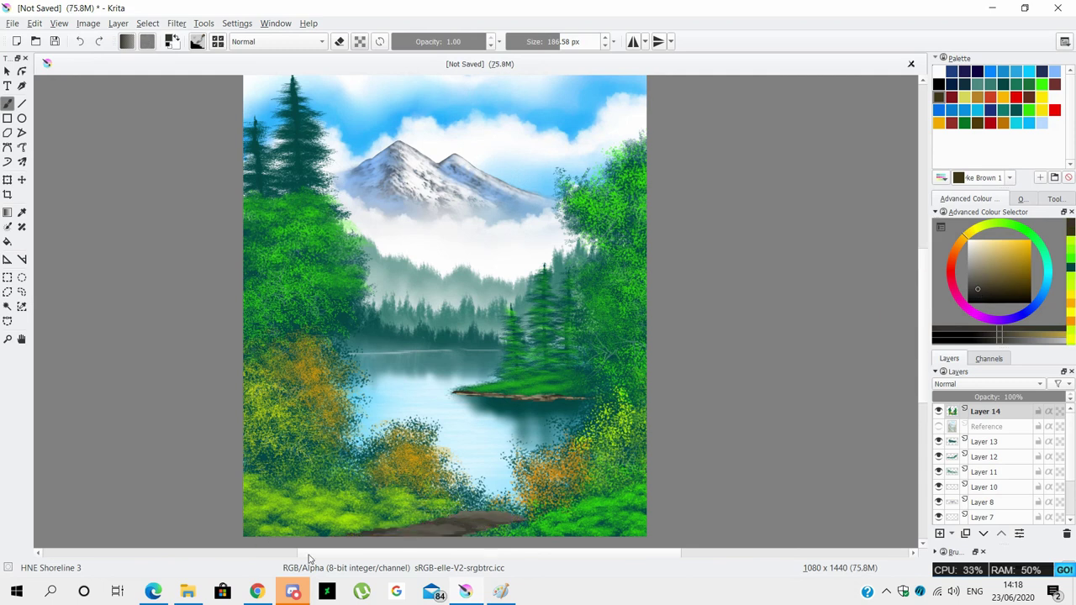
pyautogui.click(982, 255)
pyautogui.click(198, 41)
pyautogui.click(311, 118)
pyautogui.moveTo(522, 517); pyautogui.dragTo(403, 530)
pyautogui.press('i')
pyautogui.press('i')
pyautogui.moveTo(503, 522); pyautogui.dragTo(353, 533)
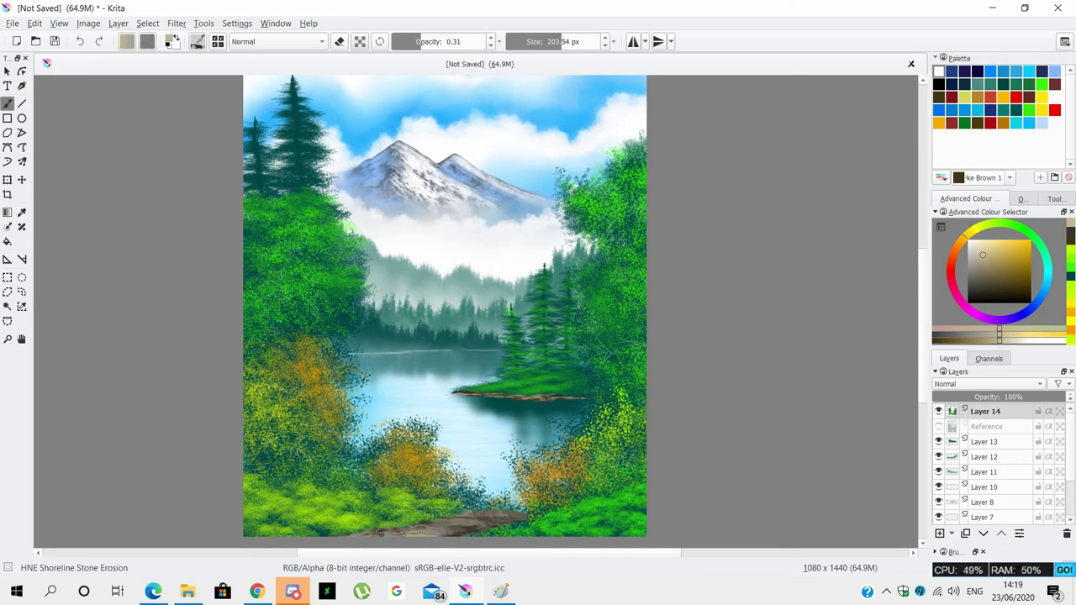
# Dab dark teal shadow foliage onto the lower-left bushes with HNT Tree Dab 2.
pyautogui.click(1041, 86)
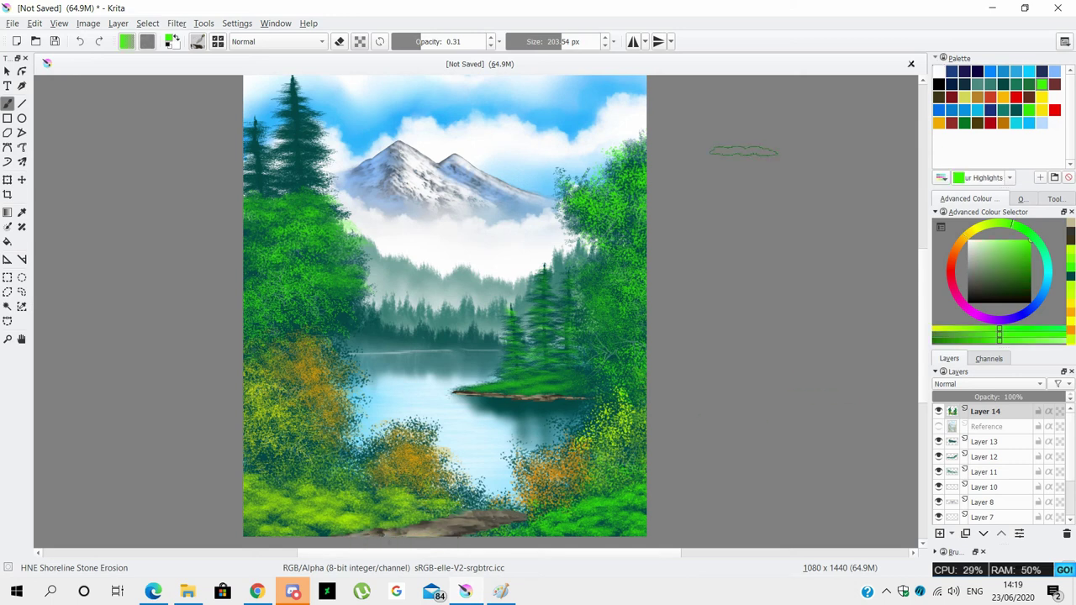
pyautogui.click(197, 41)
pyautogui.click(277, 59)
pyautogui.click(253, 160)
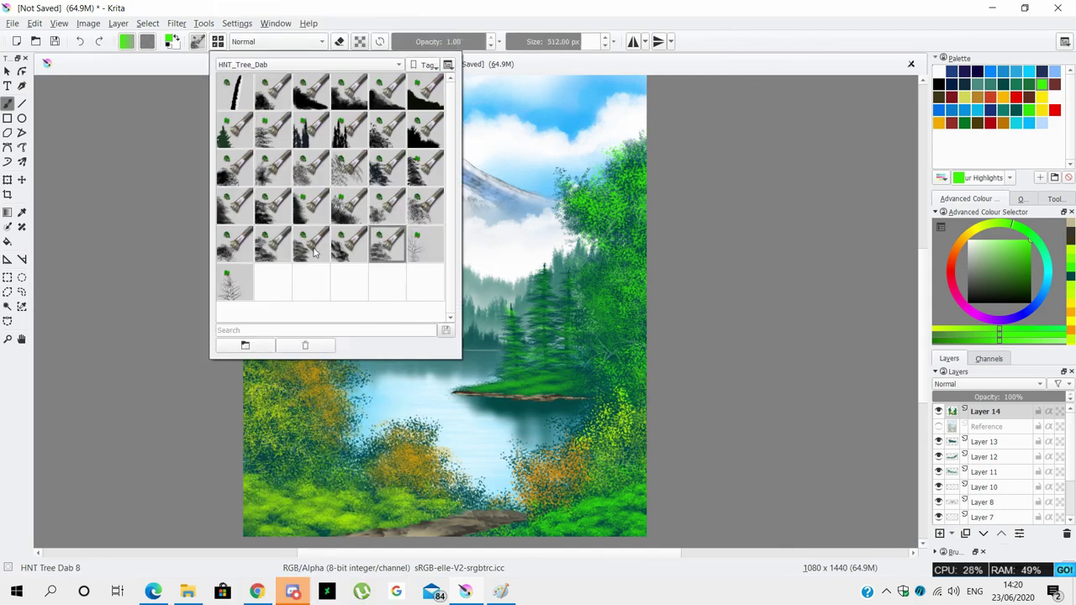
pyautogui.click(286, 126)
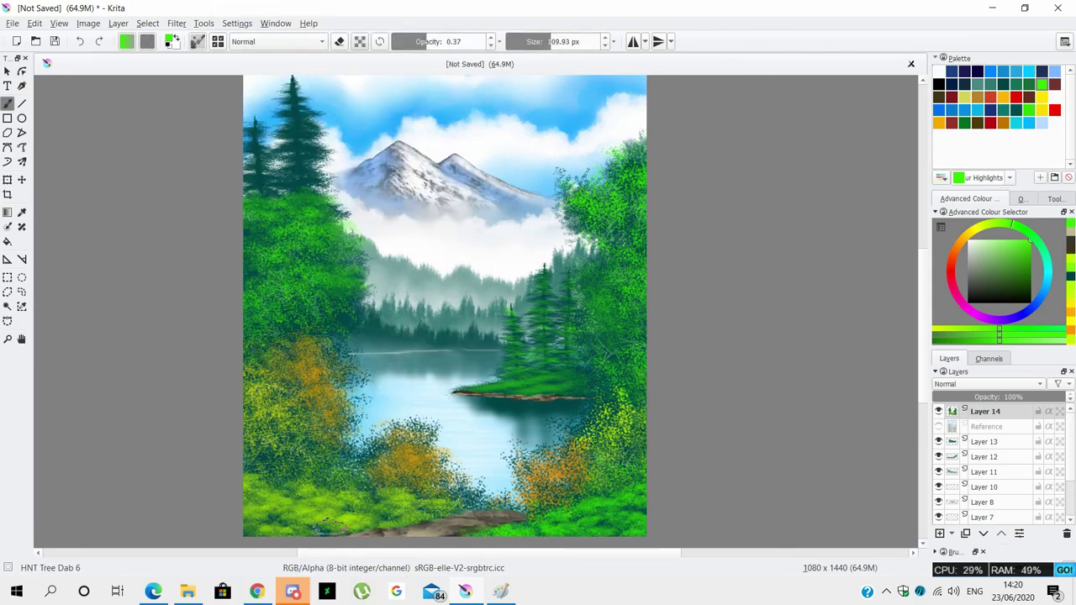
pyautogui.click(1001, 224)
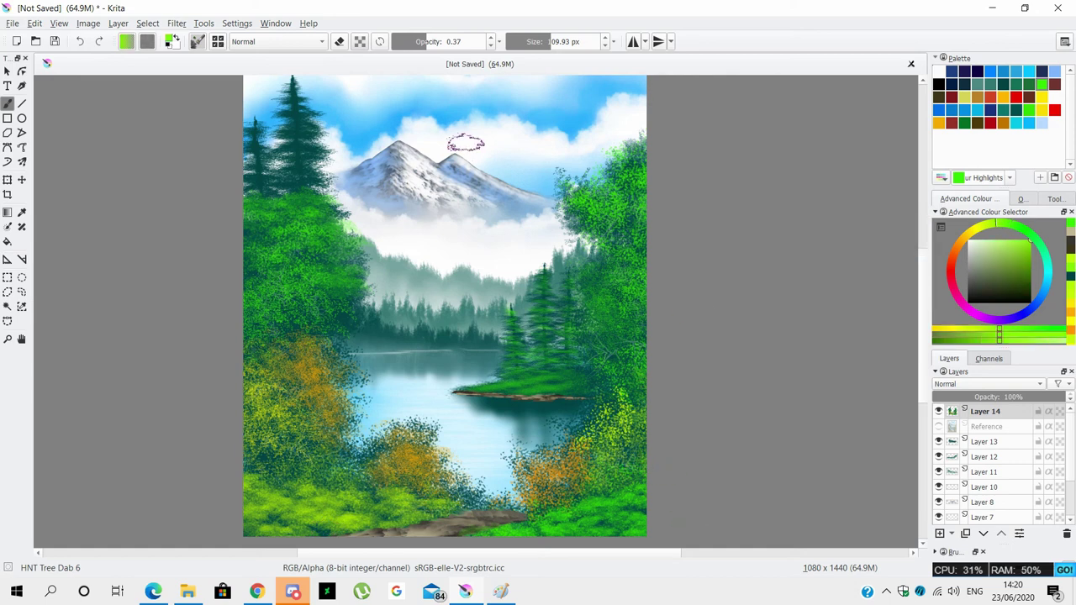
pyautogui.click(1004, 83)
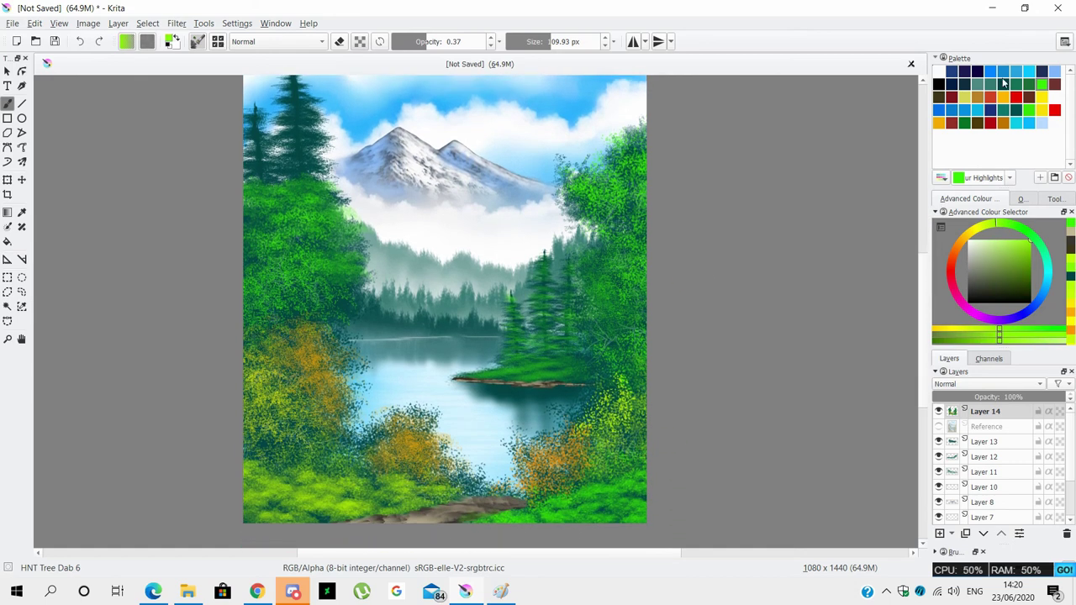
pyautogui.click(196, 42)
pyautogui.click(387, 208)
pyautogui.moveTo(395, 429)
pyautogui.mouseDown()
pyautogui.moveTo(320, 404)
pyautogui.moveTo(294, 336)
pyautogui.mouseUp()
pyautogui.moveTo(345, 403); pyautogui.dragTo(252, 336)
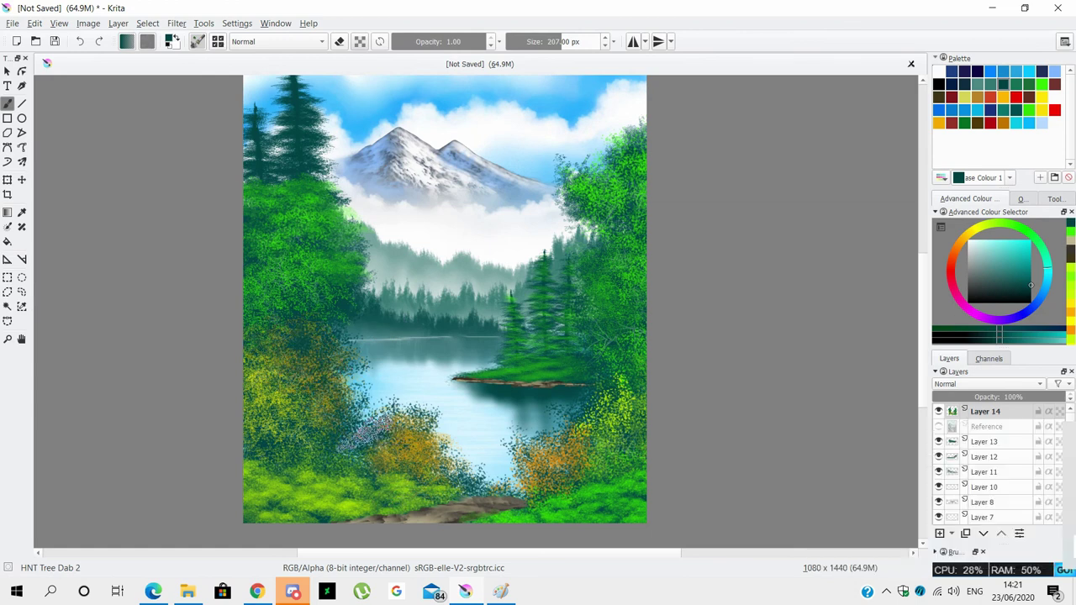
# Add lime green dabs to the lower-left foliage and bright red autumn dabs across the bushes.
pyautogui.click(999, 225)
pyautogui.click(197, 42)
pyautogui.click(387, 209)
pyautogui.moveTo(395, 429)
pyautogui.mouseDown()
pyautogui.moveTo(286, 454)
pyautogui.moveTo(362, 433)
pyautogui.moveTo(294, 445)
pyautogui.mouseUp()
pyautogui.press('o')
pyautogui.press('o')
pyautogui.press('o')
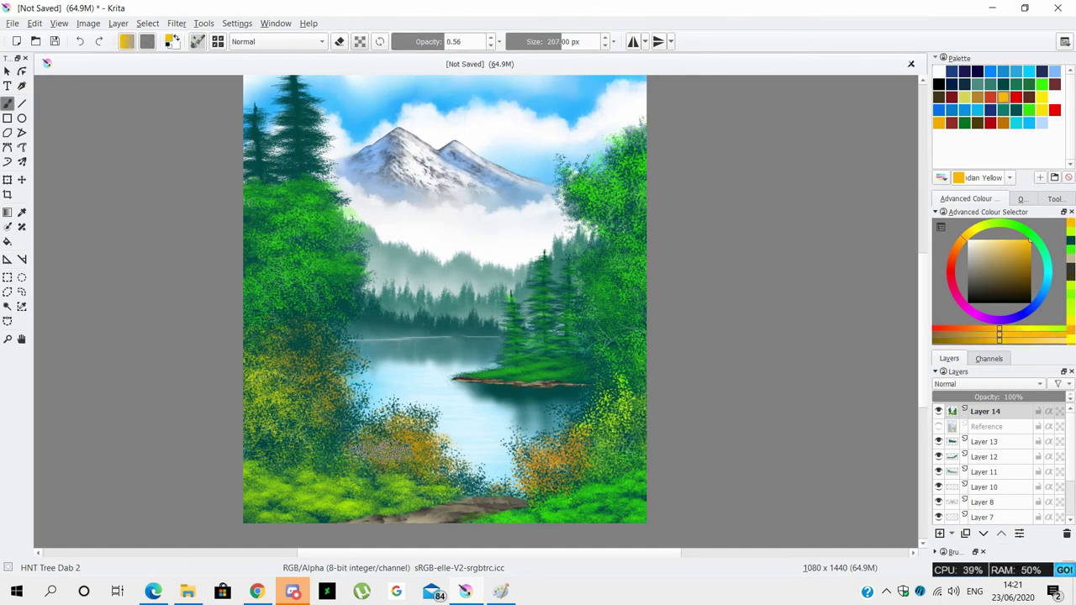
pyautogui.click(1055, 110)
pyautogui.moveTo(404, 446); pyautogui.dragTo(639, 467)
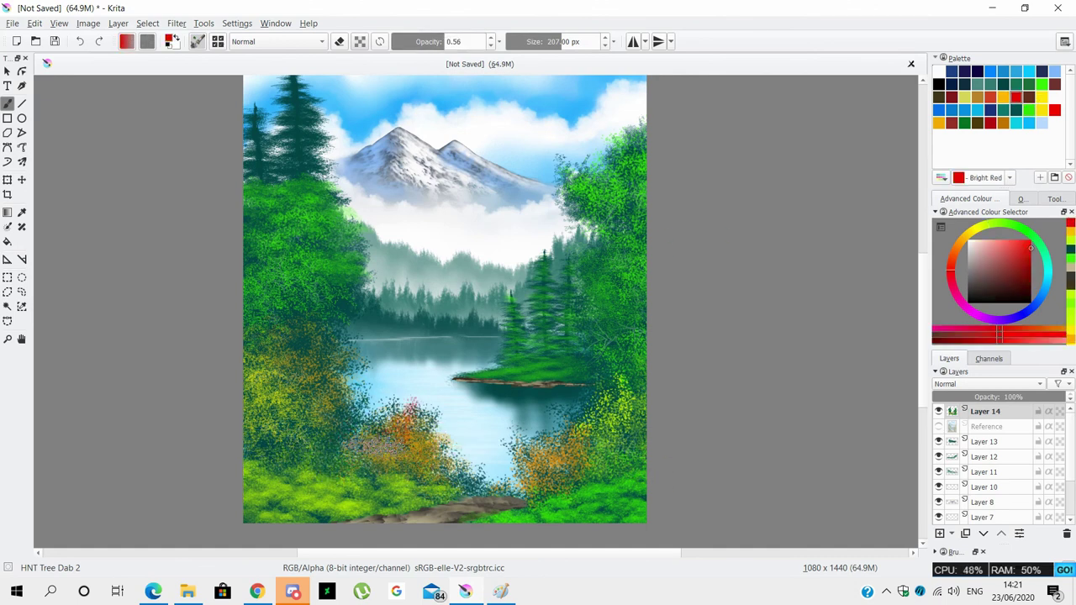
pyautogui.hotkey('ctrl', 'z')
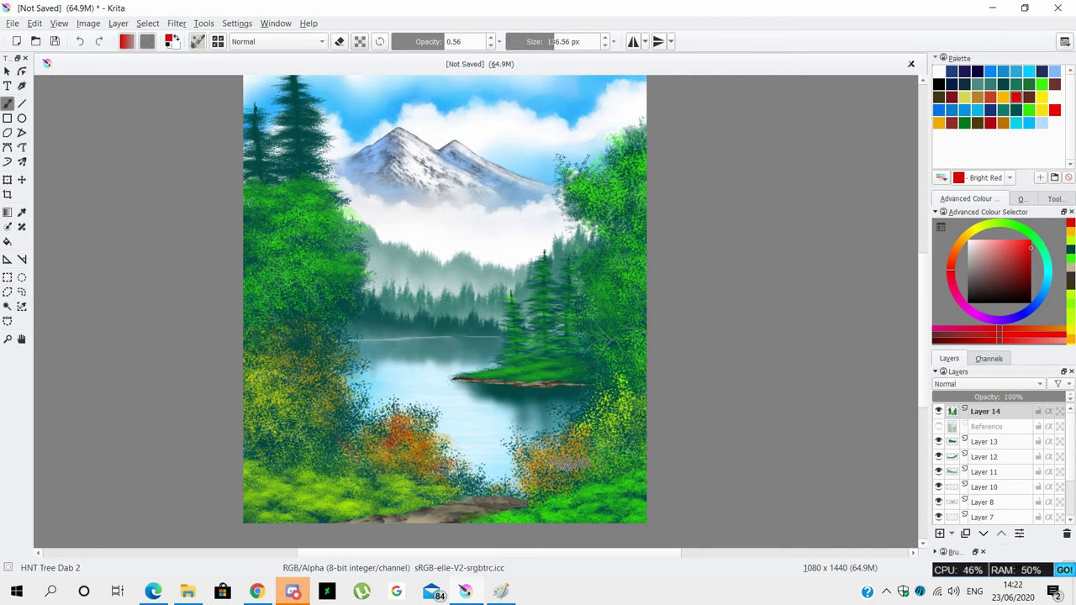
# Reselect lime green and switch back to the HNT Tree Dab 6 brush.
pyautogui.click(1029, 110)
pyautogui.click(217, 42)
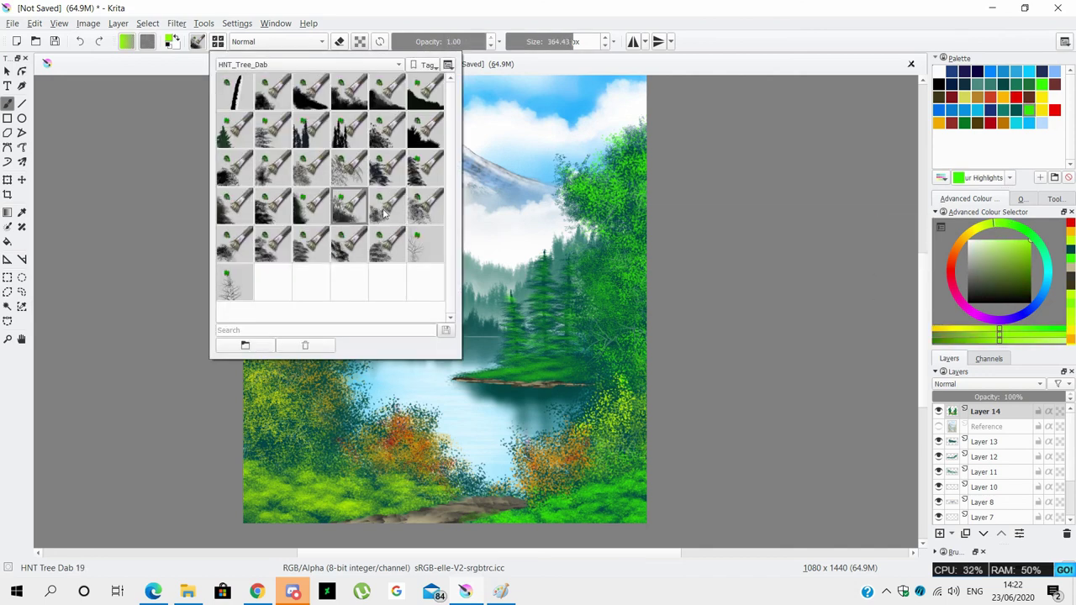
pyautogui.click(370, 208)
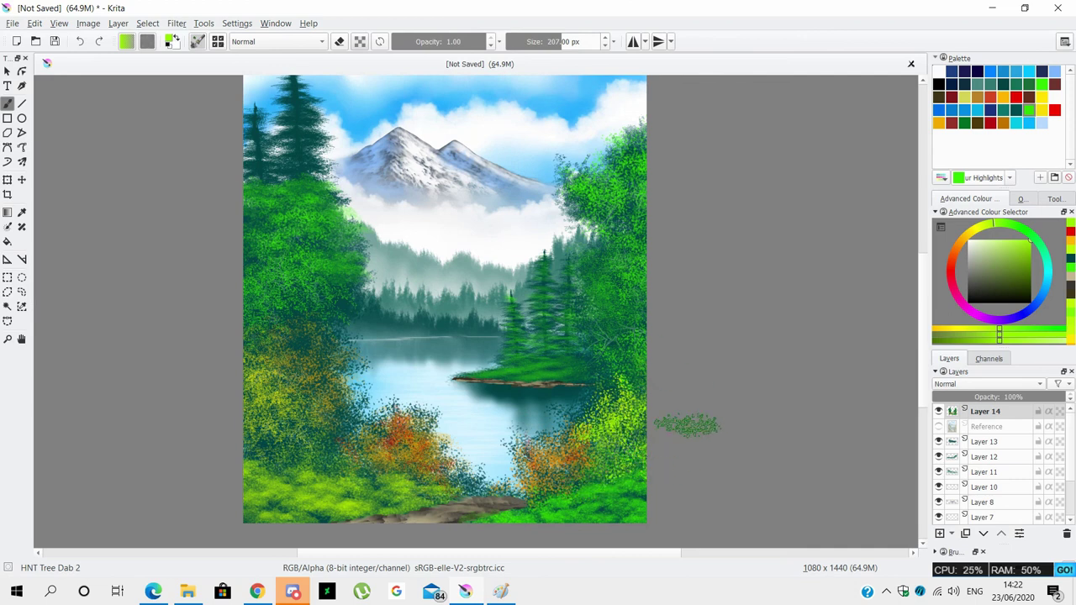
pyautogui.scroll(2, 899, 345)
pyautogui.scroll(-3, 900, 344)
pyautogui.click(218, 42)
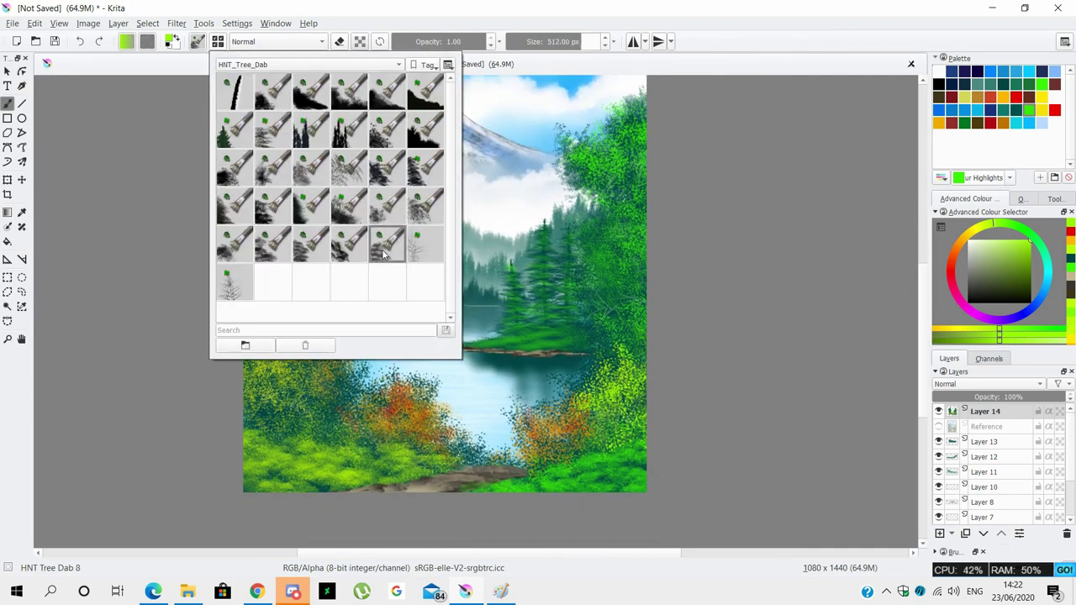
pyautogui.click(387, 223)
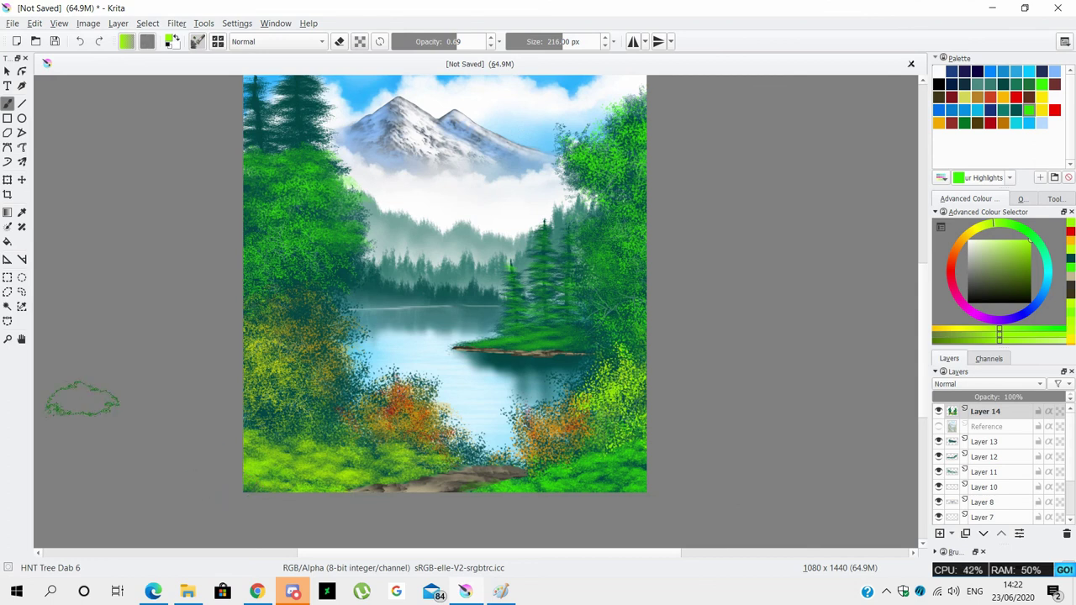
pyautogui.scroll(3, 915, 317)
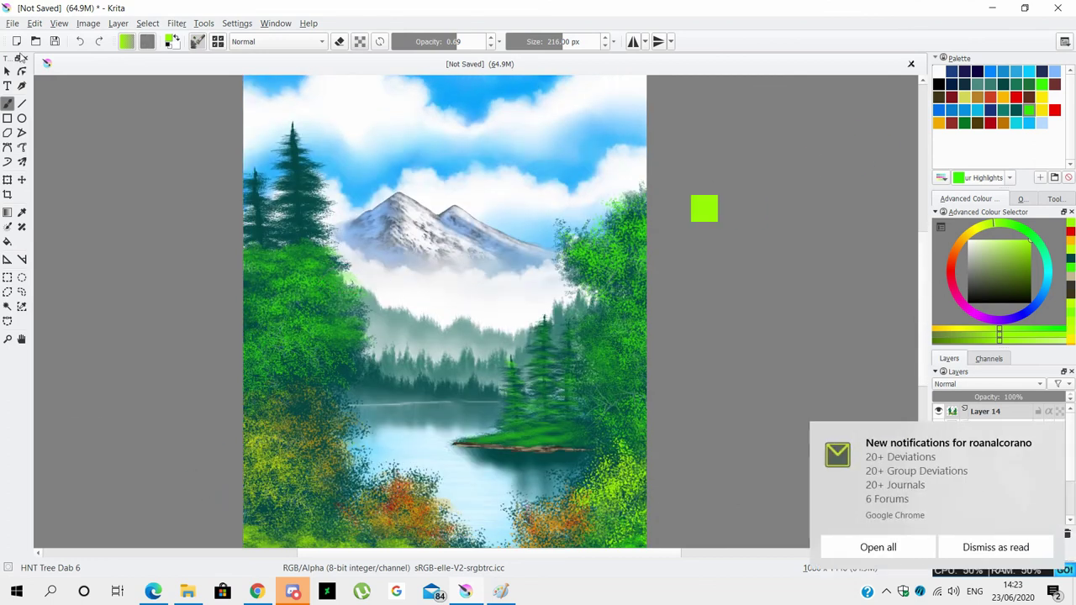
# Pick dark teal and switch to the HNT Evergreen Dab 2 brush.
pyautogui.click(967, 86)
pyautogui.press('F6')
pyautogui.click(322, 138)
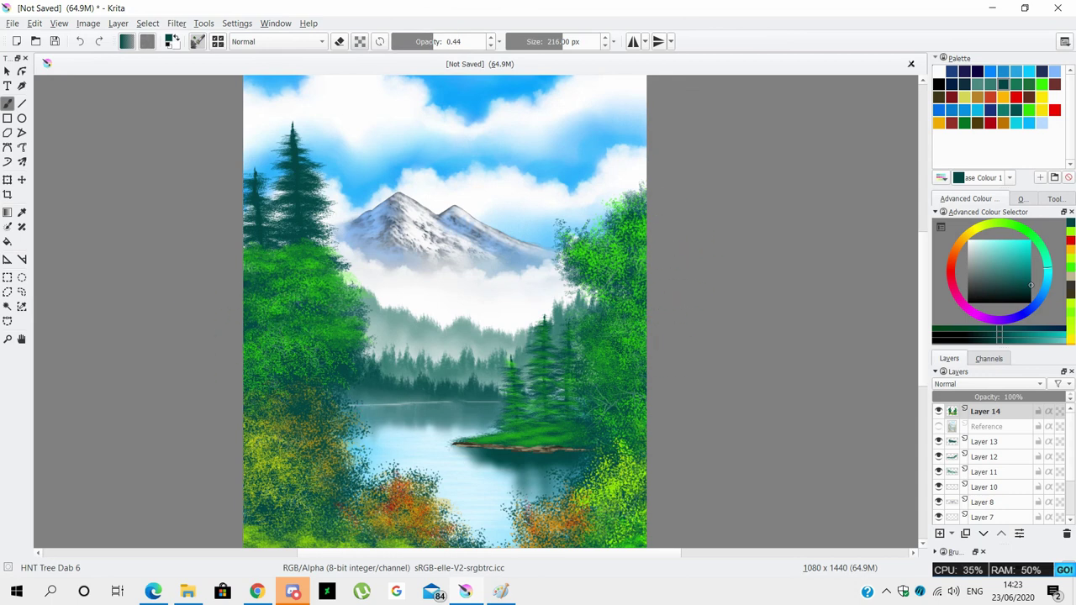
pyautogui.scroll(-3, 578, 329)
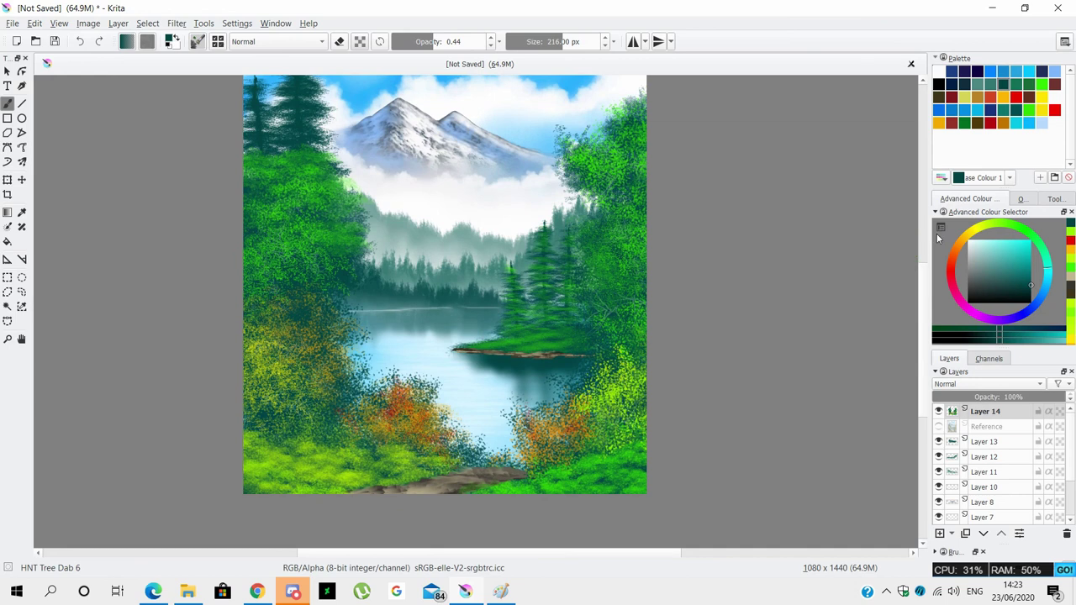
pyautogui.scroll(4, 505, 294)
pyautogui.press('F6')
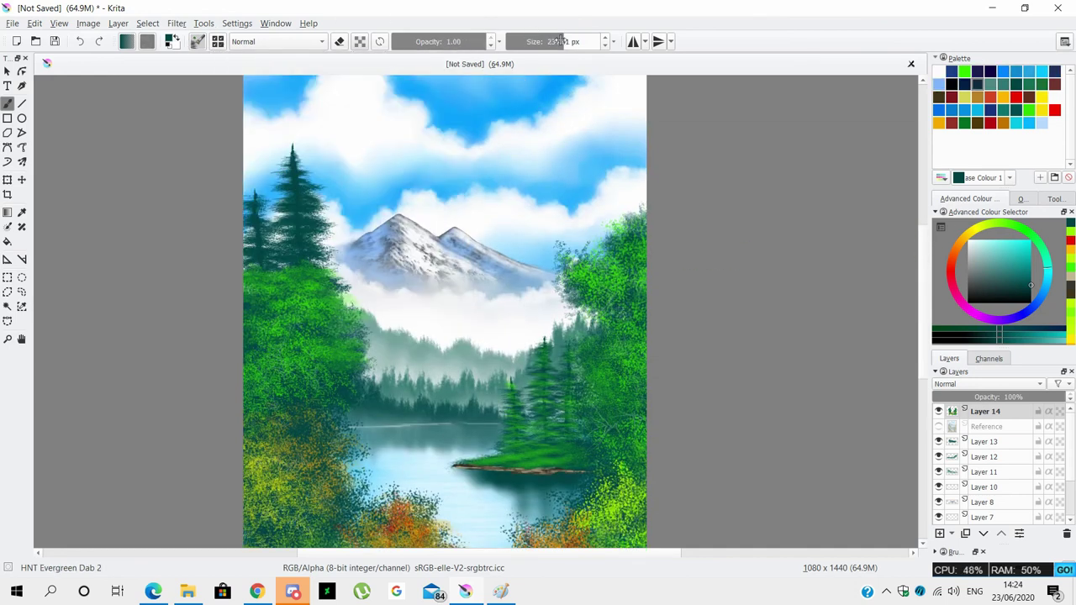
# Pick bright green and reduce the brush size and opacity for highlights.
pyautogui.click(964, 71)
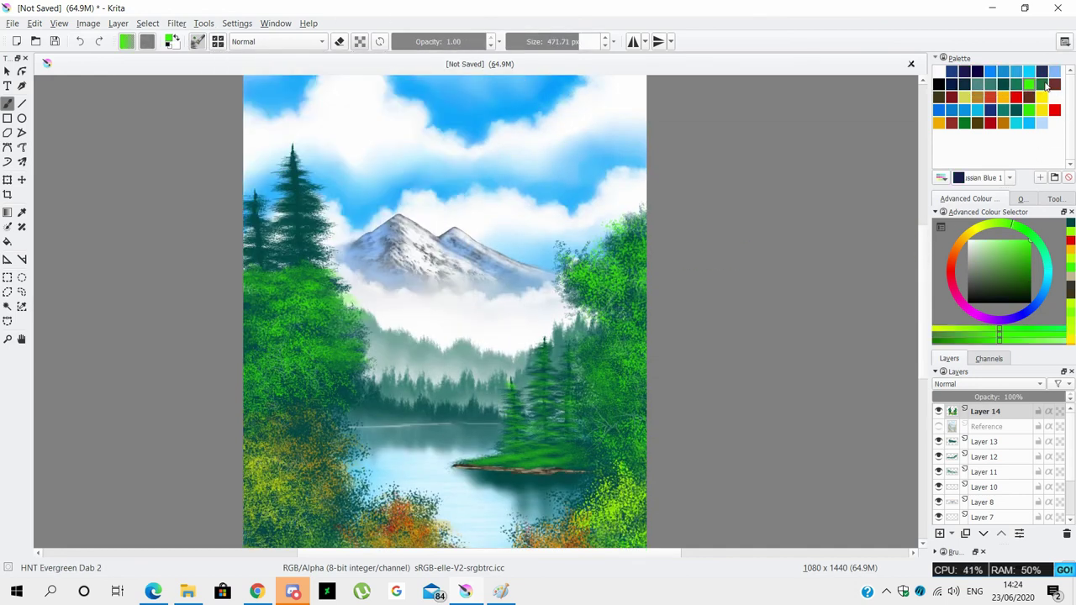
pyautogui.press('[')
pyautogui.press('[')
pyautogui.press('[')
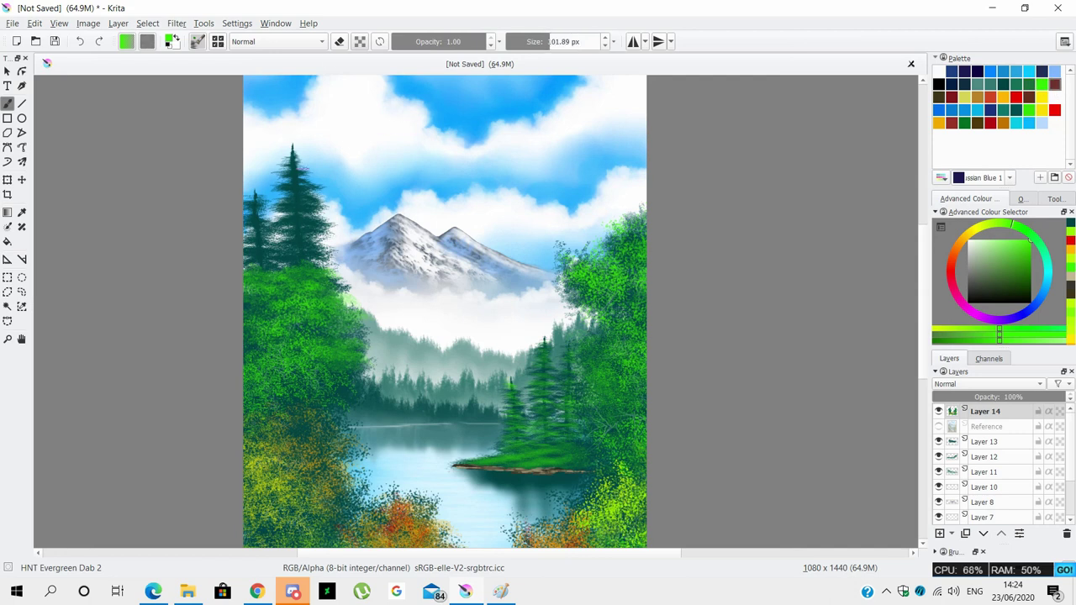
pyautogui.press('i')
pyautogui.press('i')
pyautogui.press('i')
pyautogui.press('[')
pyautogui.press('i')
pyautogui.press('i')
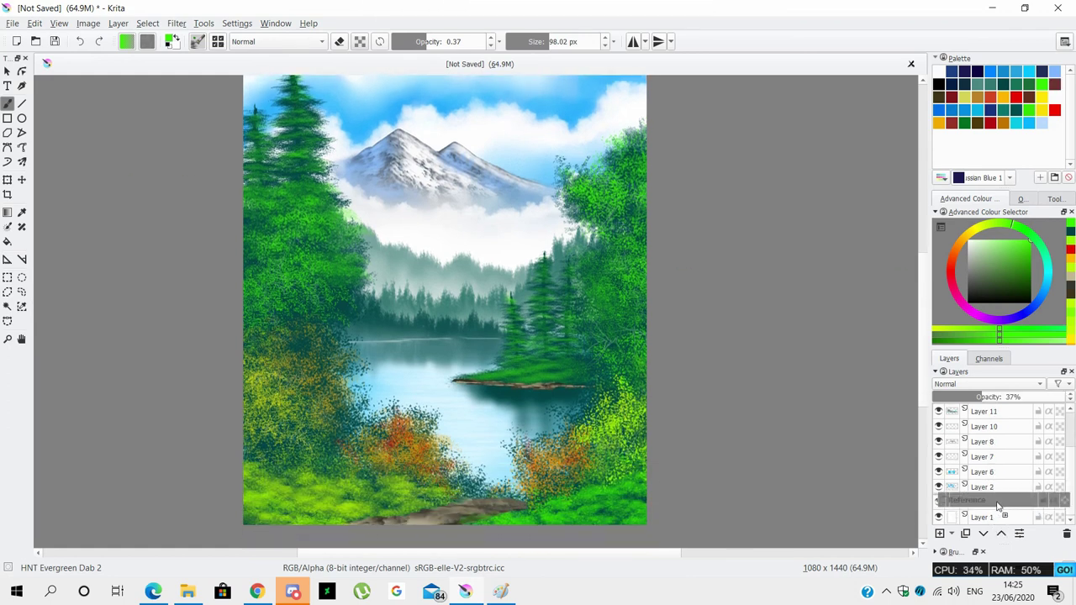
# Select Layer 8 and open the signature image from the Pictures folder.
pyautogui.click(986, 487)
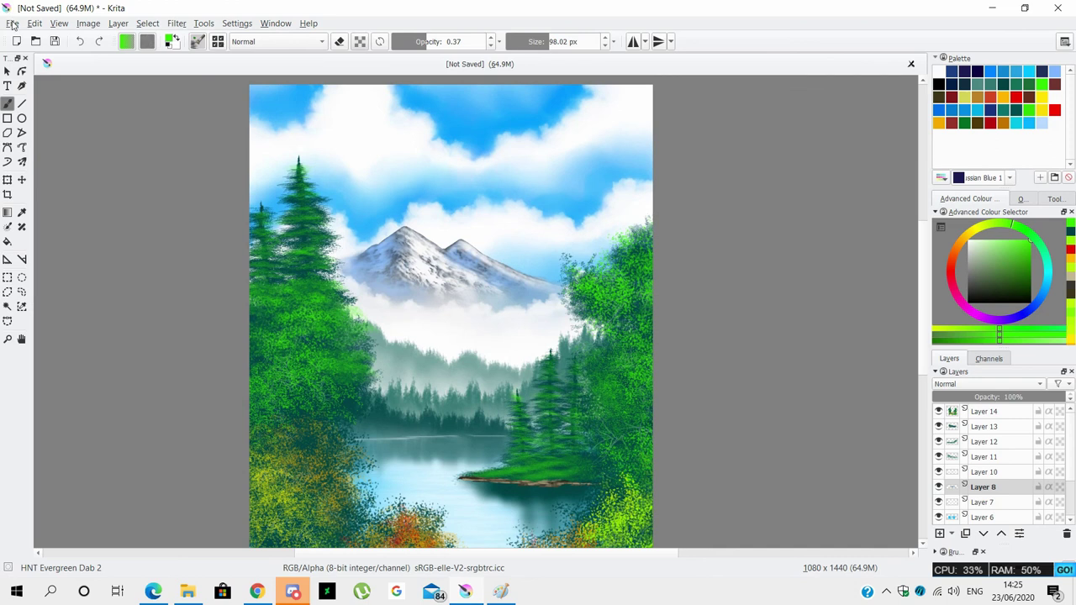
pyautogui.click(12, 24)
pyautogui.click(42, 63)
pyautogui.click(211, 48)
pyautogui.scroll(-2, 264, 205)
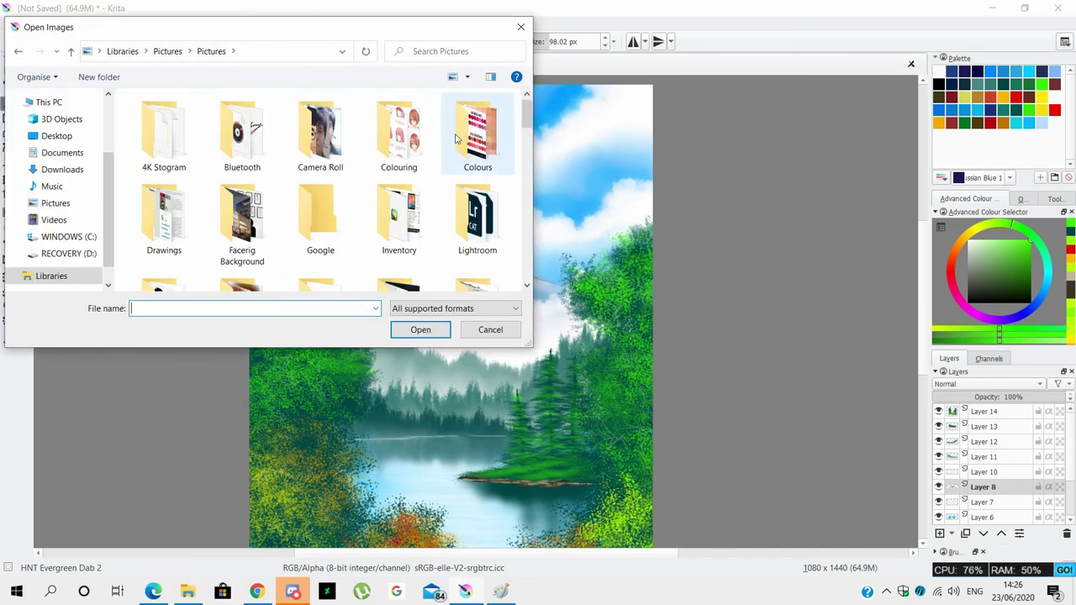
pyautogui.click(488, 329)
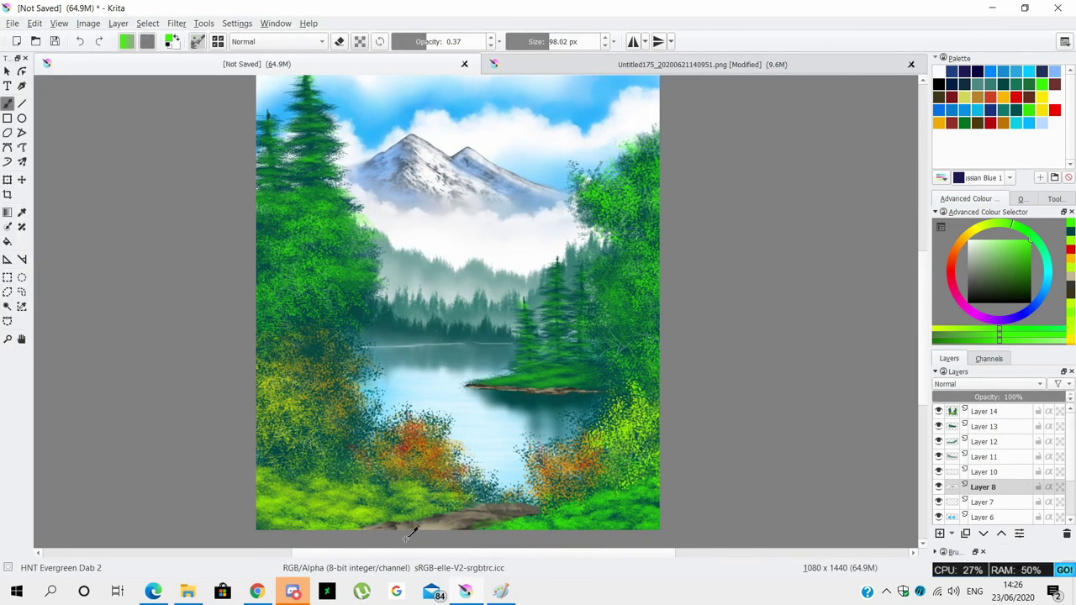
# Paste the signature, scale it into the lower-left corner, and set its layer opacity to 48%.
pyautogui.hotkey('ctrl', 'v')
pyautogui.hotkey('ctrl', 't')
pyautogui.moveTo(711, 193); pyautogui.dragTo(528, 279)
pyautogui.moveTo(481, 339); pyautogui.dragTo(336, 488)
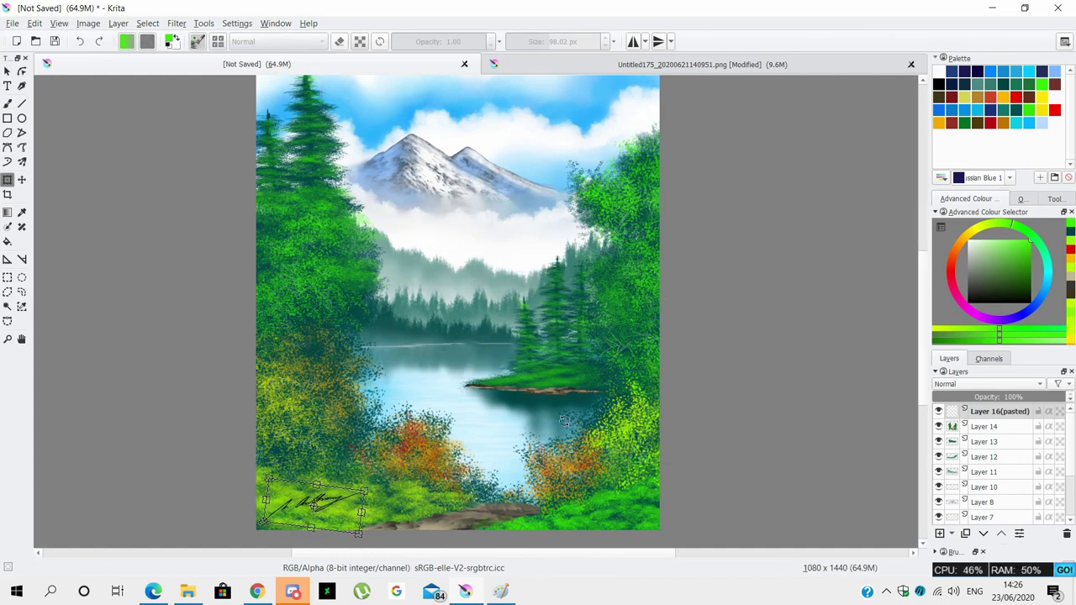
pyautogui.click(997, 397)
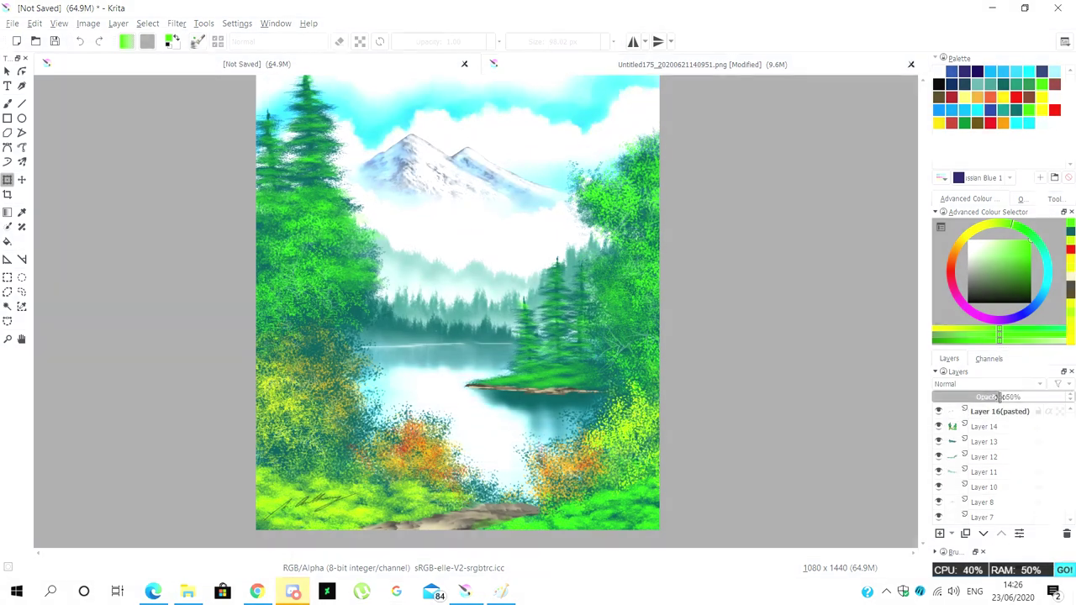